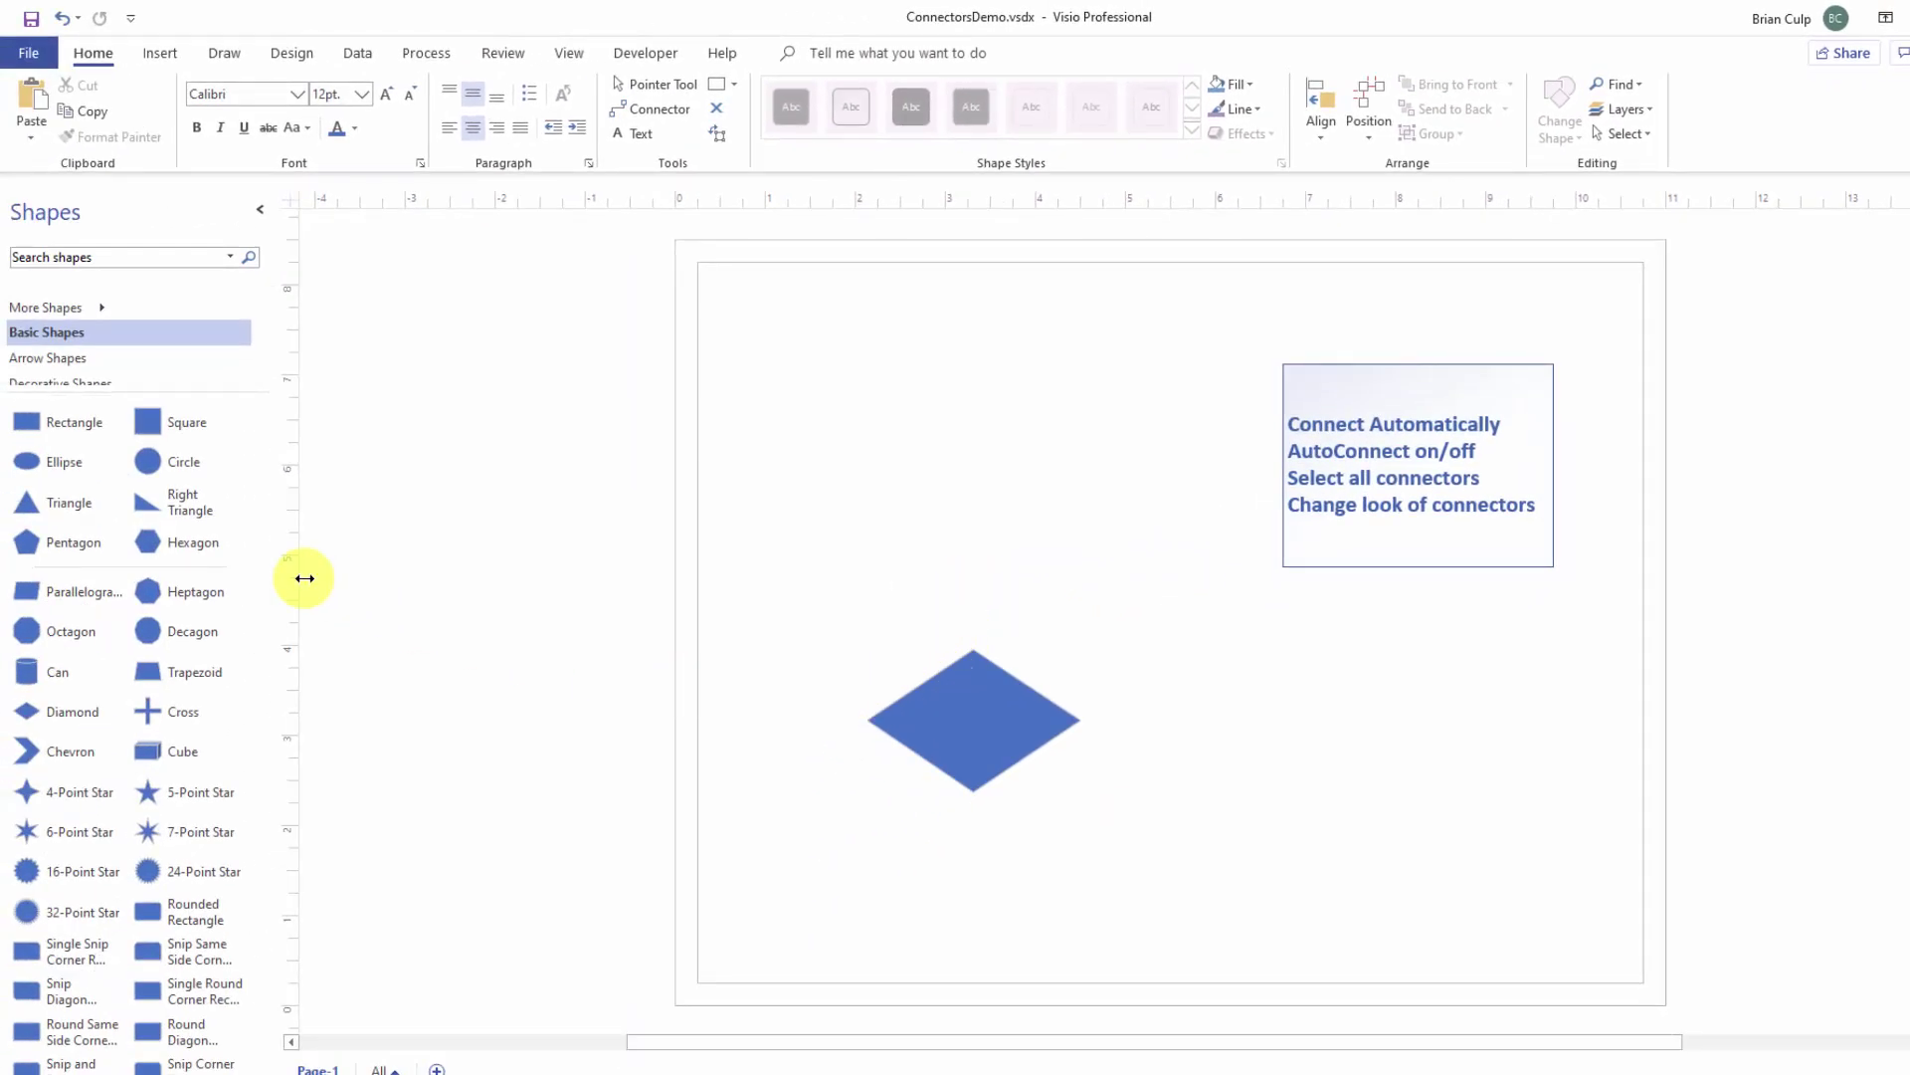
Place an ellipse on the page, undo it, and select the blue diamond.
left_click_drag(85, 465, 754, 464)
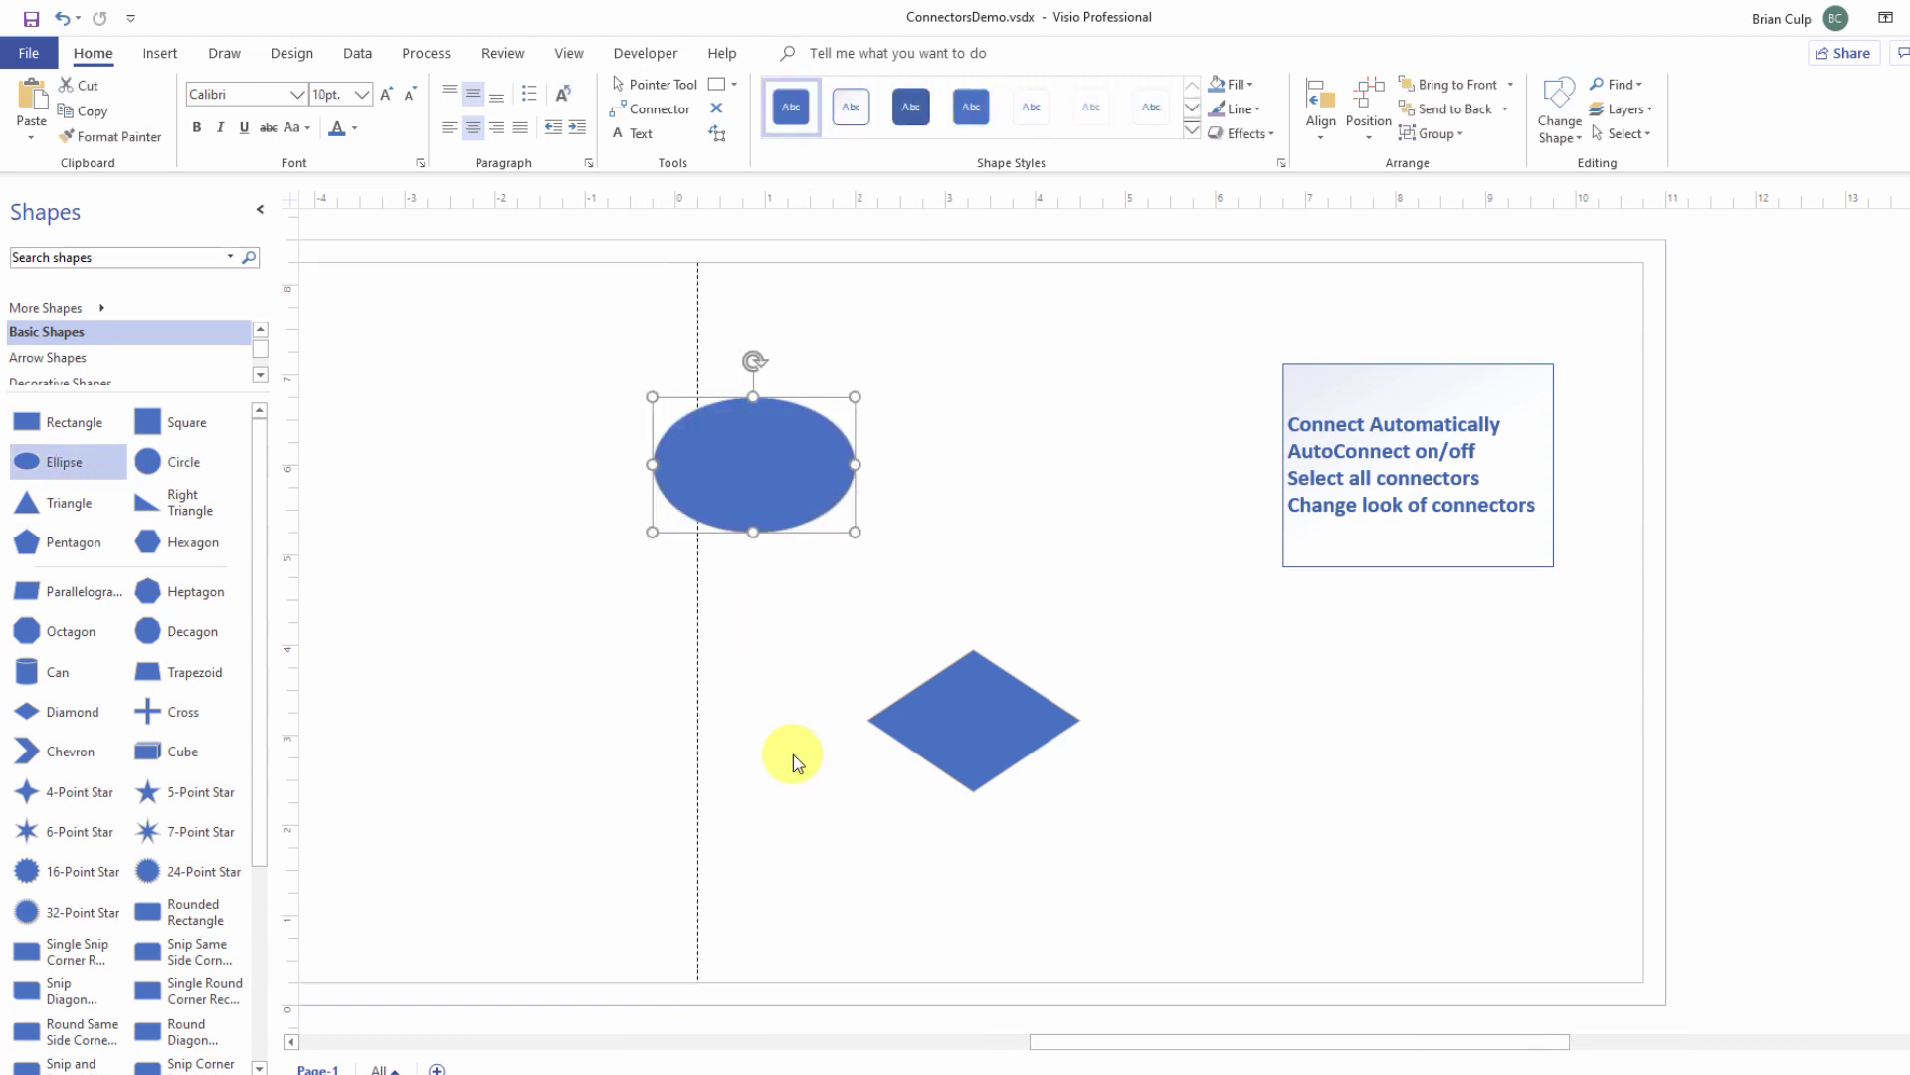
key("ctrl+z")
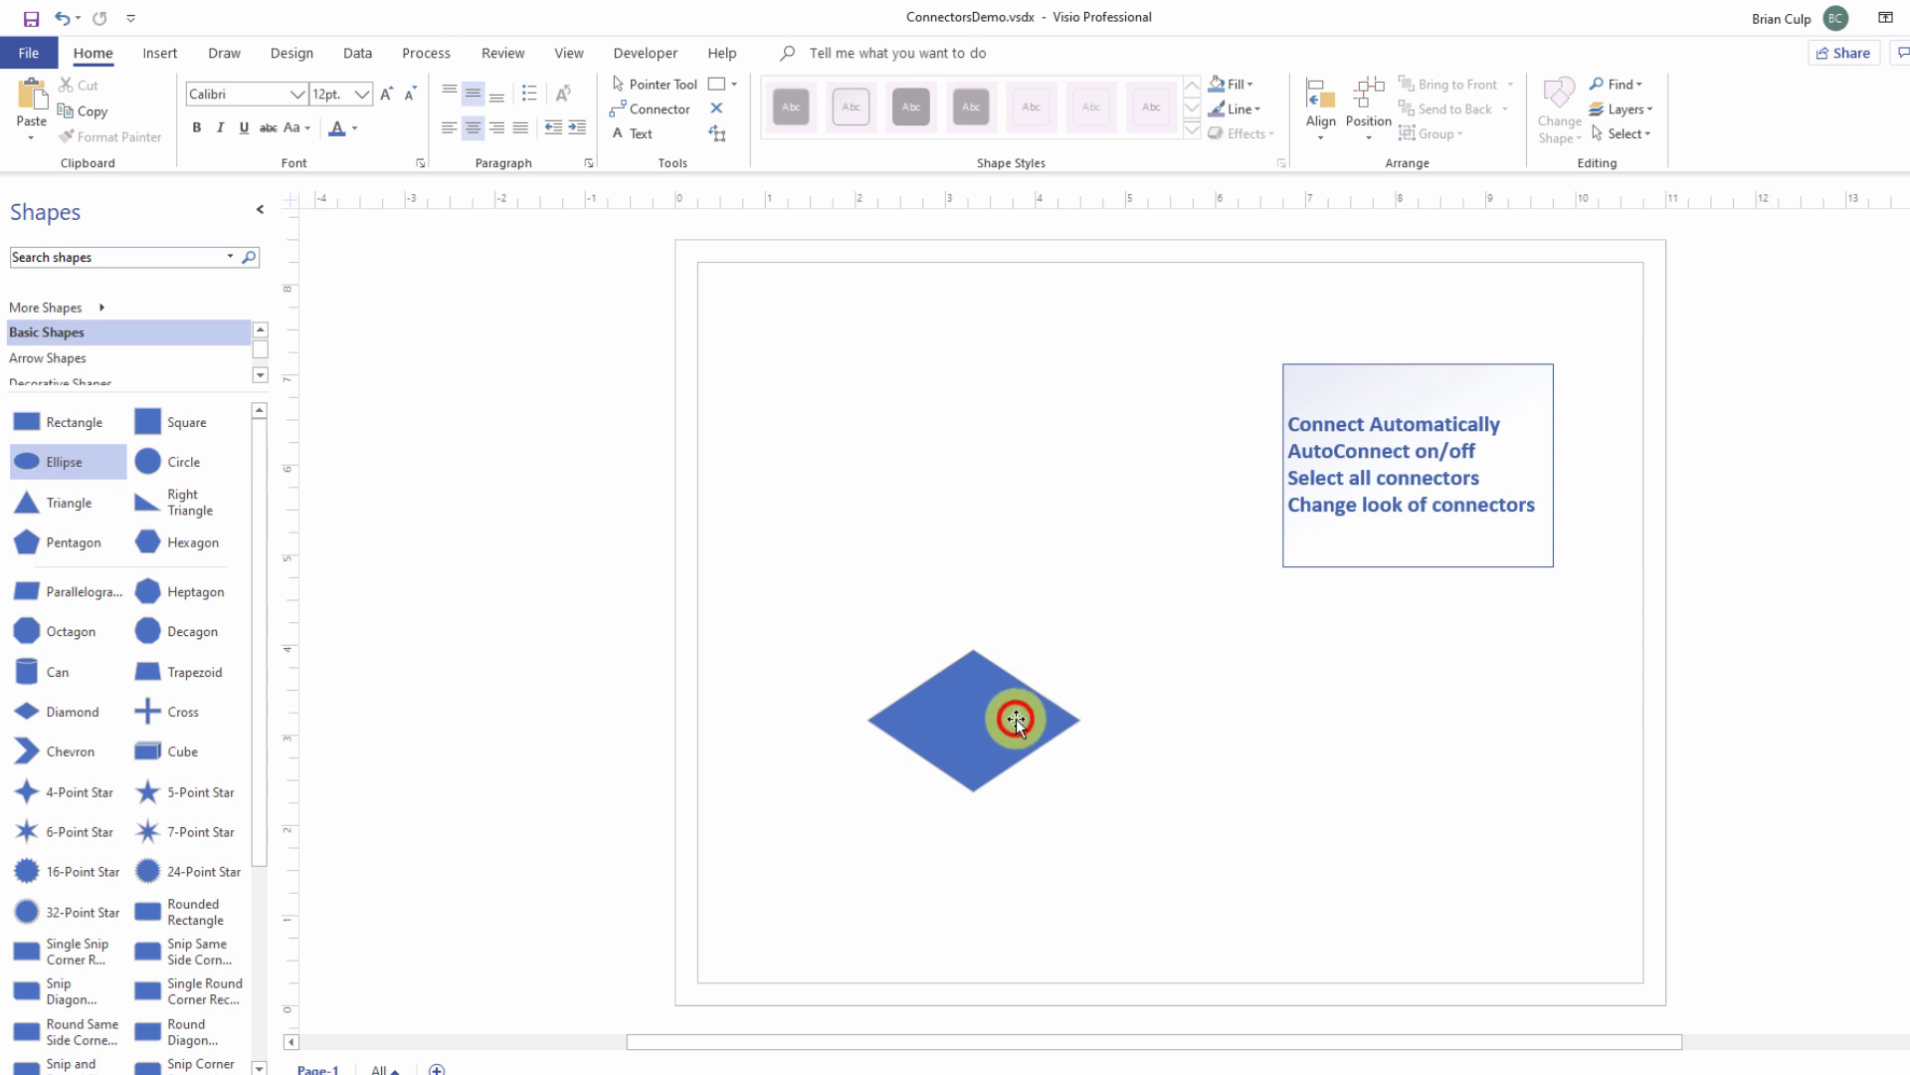
left_click(1045, 733)
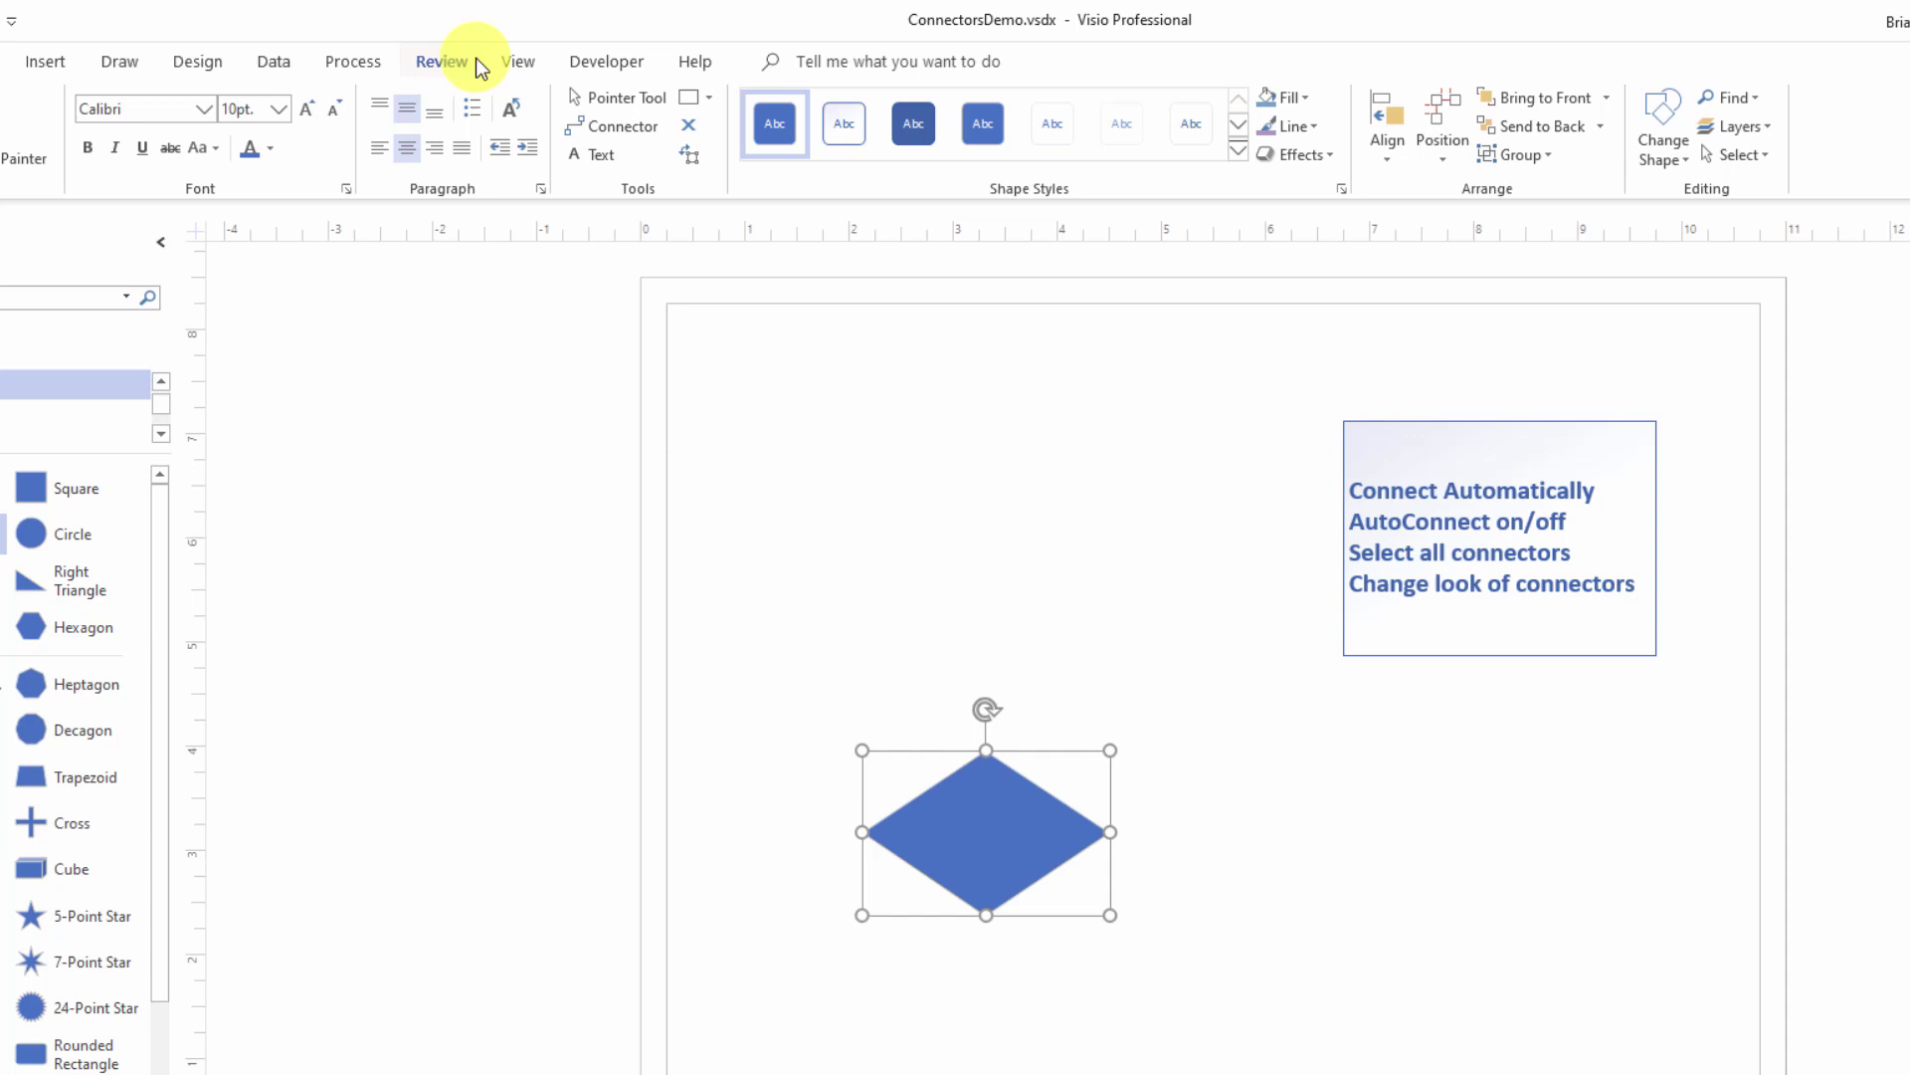
Turn on AutoConnect and add a rectangle connected to the diamond's right side.
left_click(520, 62)
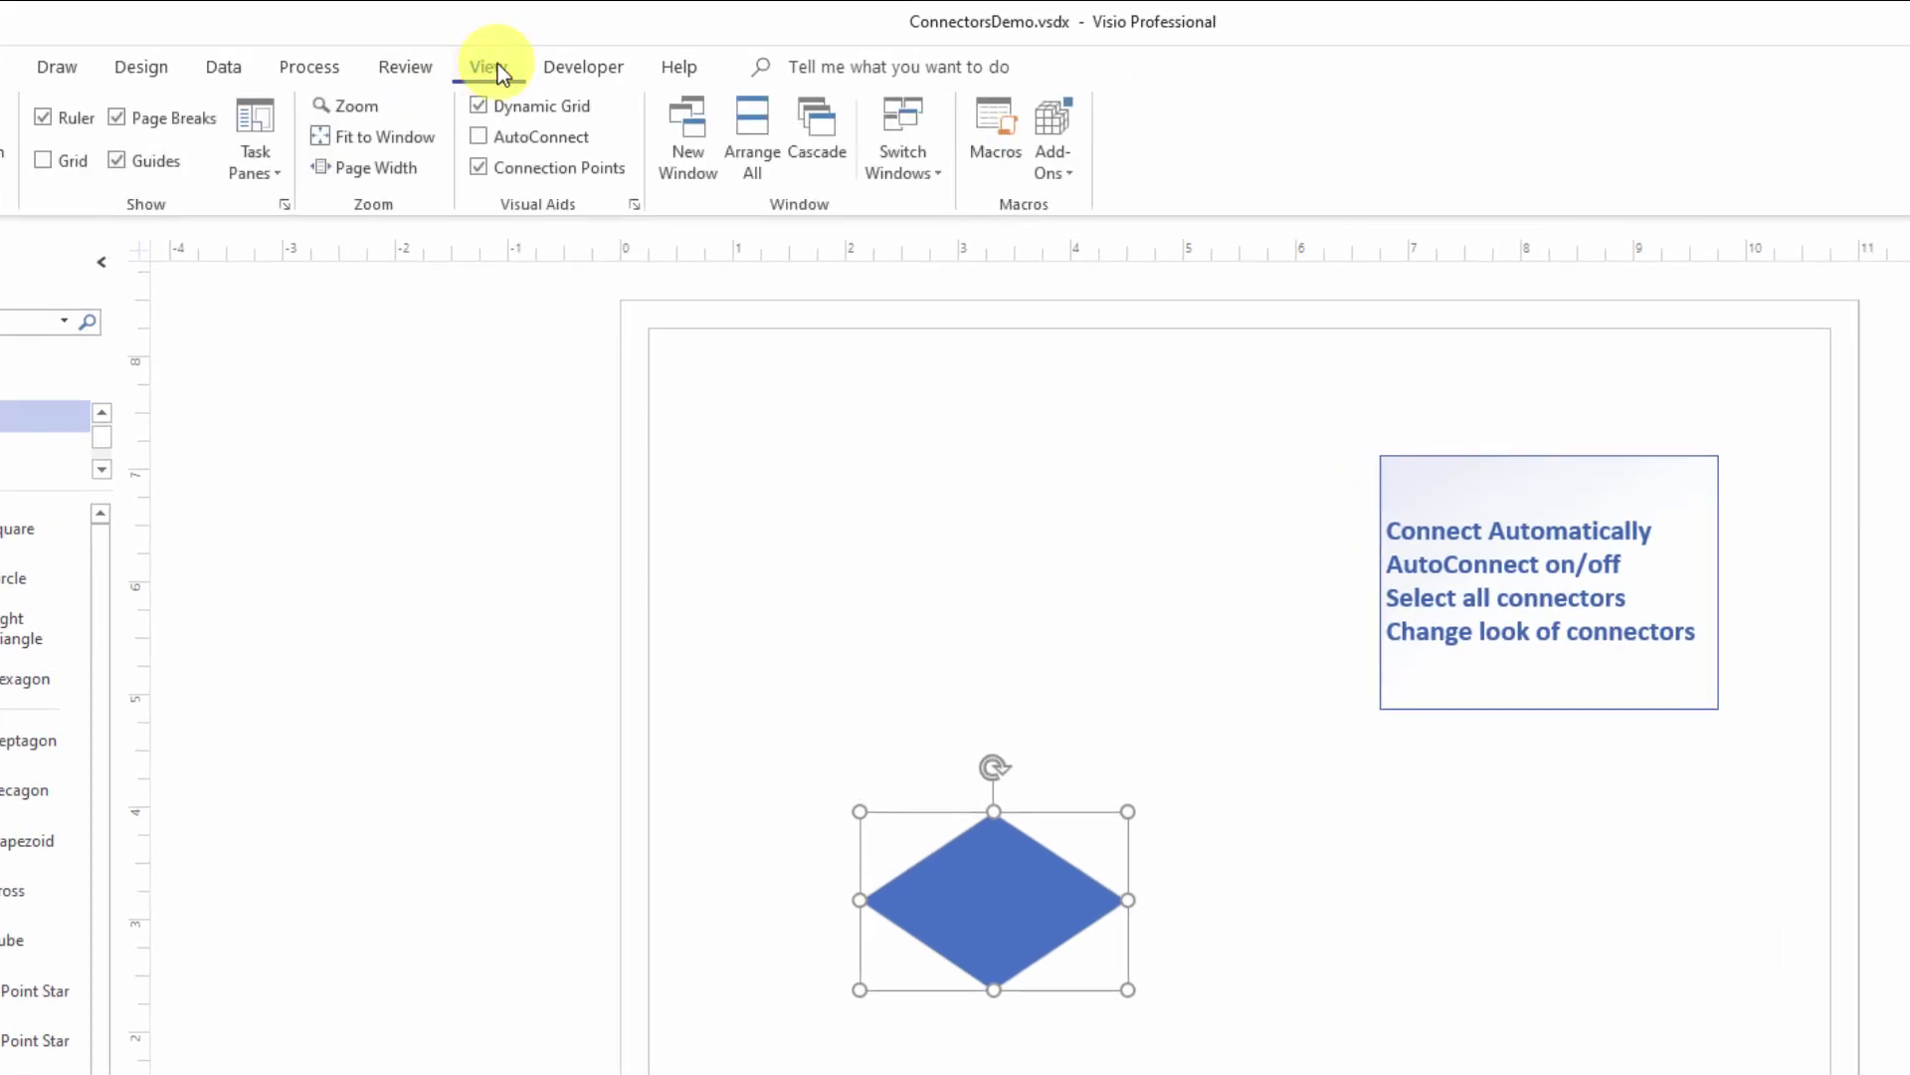
left_click(484, 135)
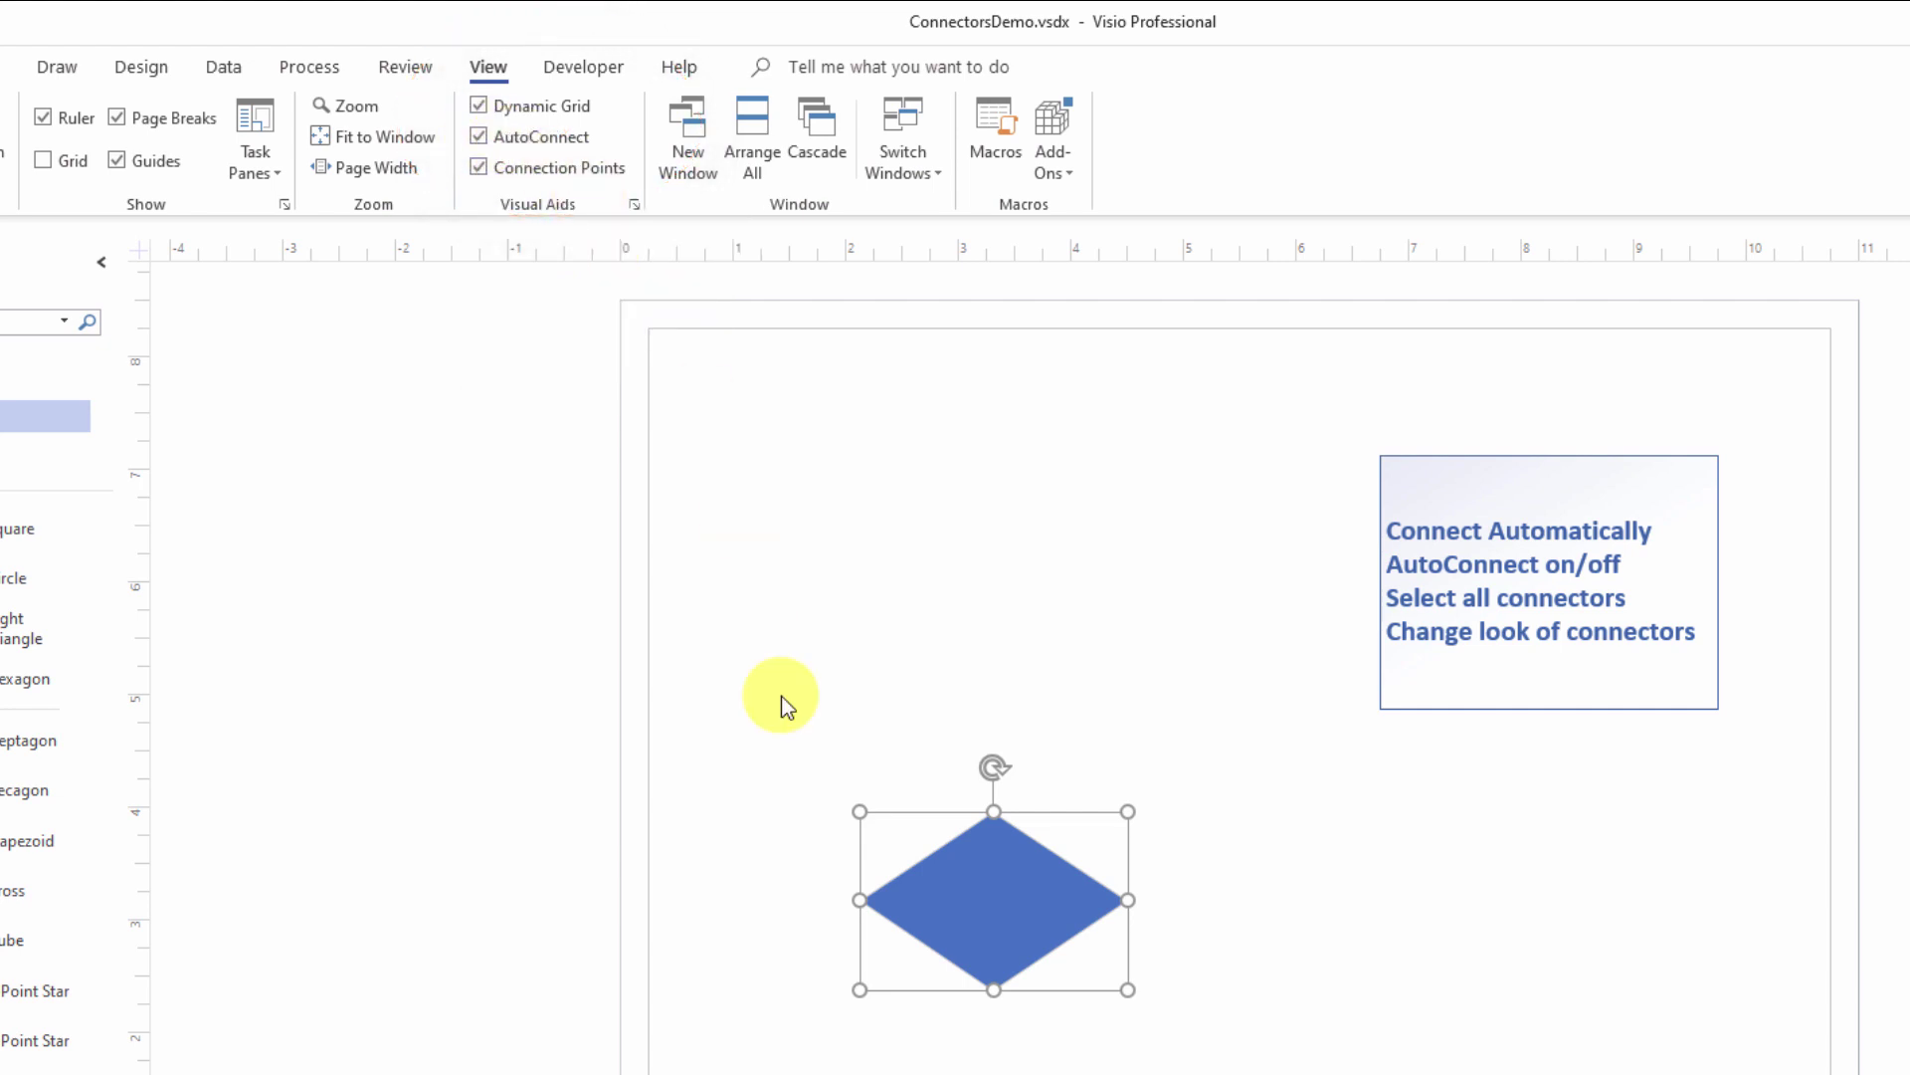
mouse_move(970, 889)
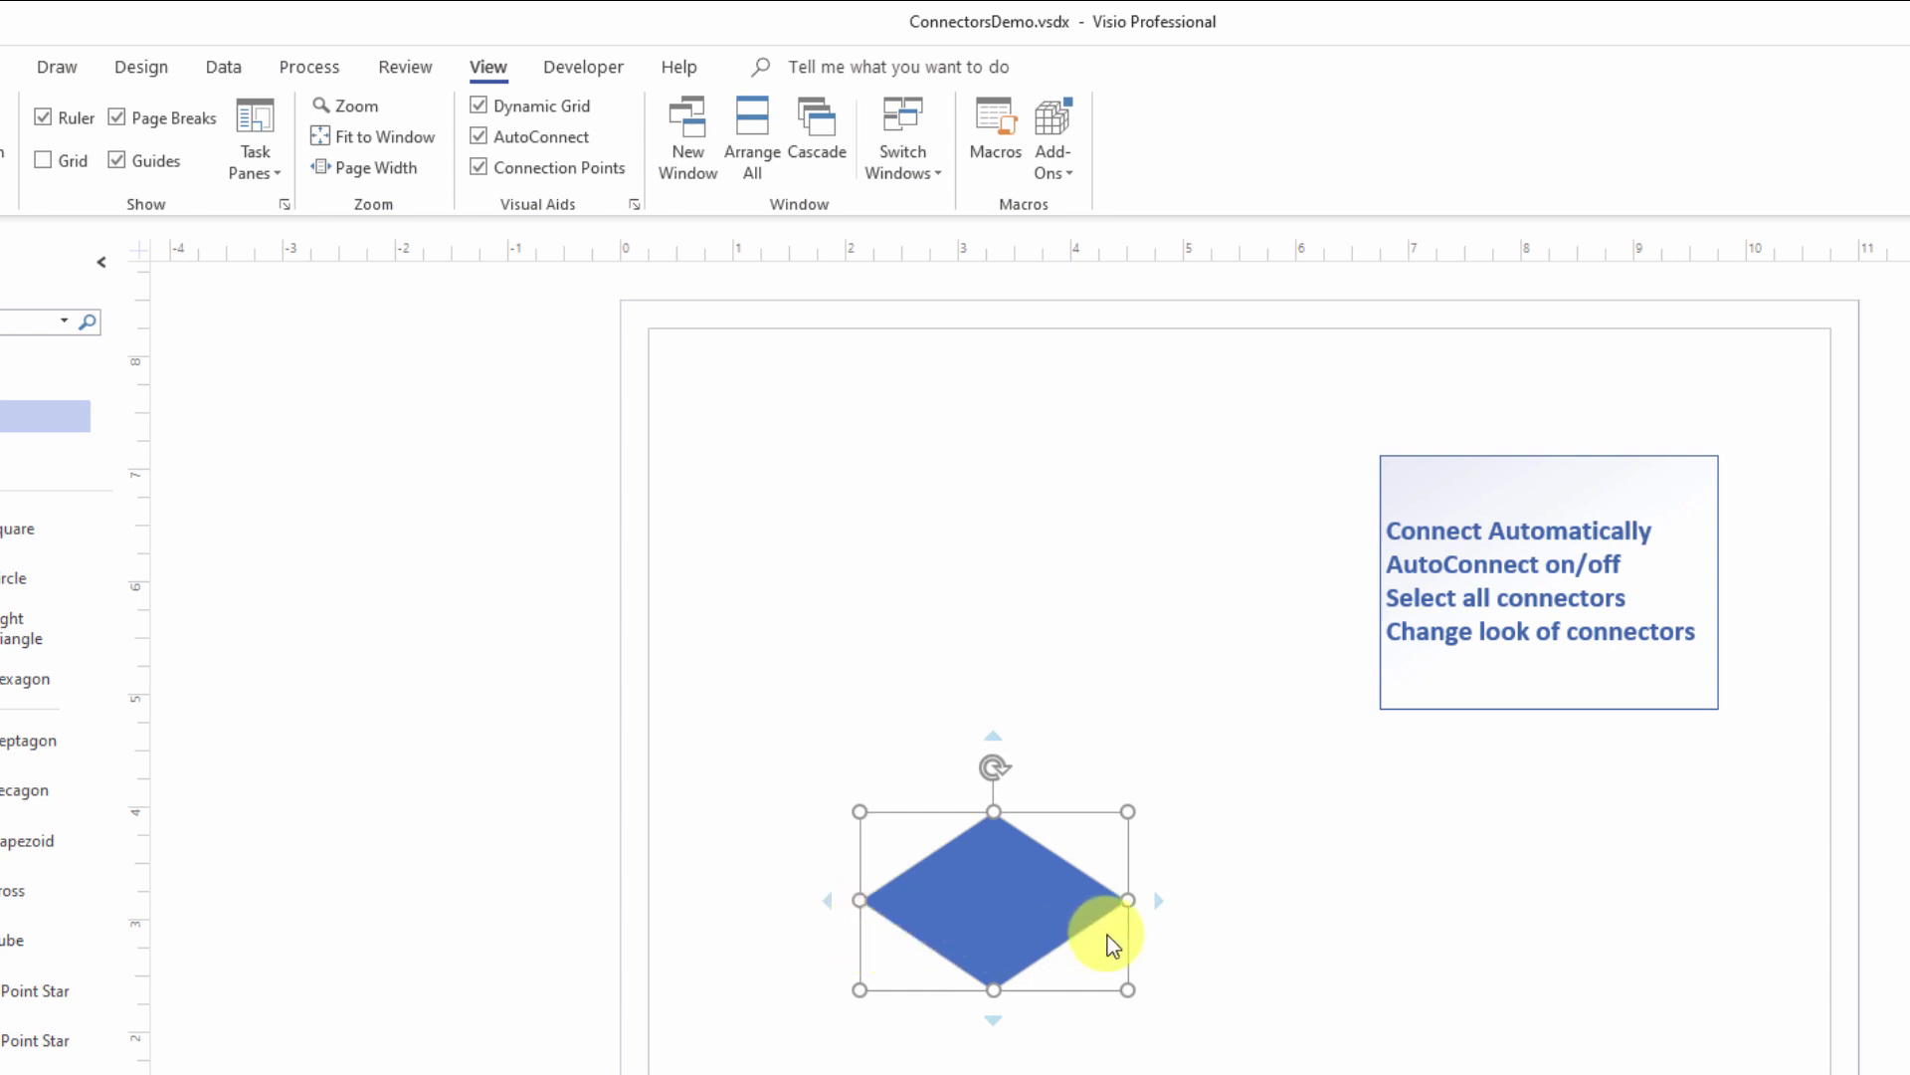
mouse_move(1155, 900)
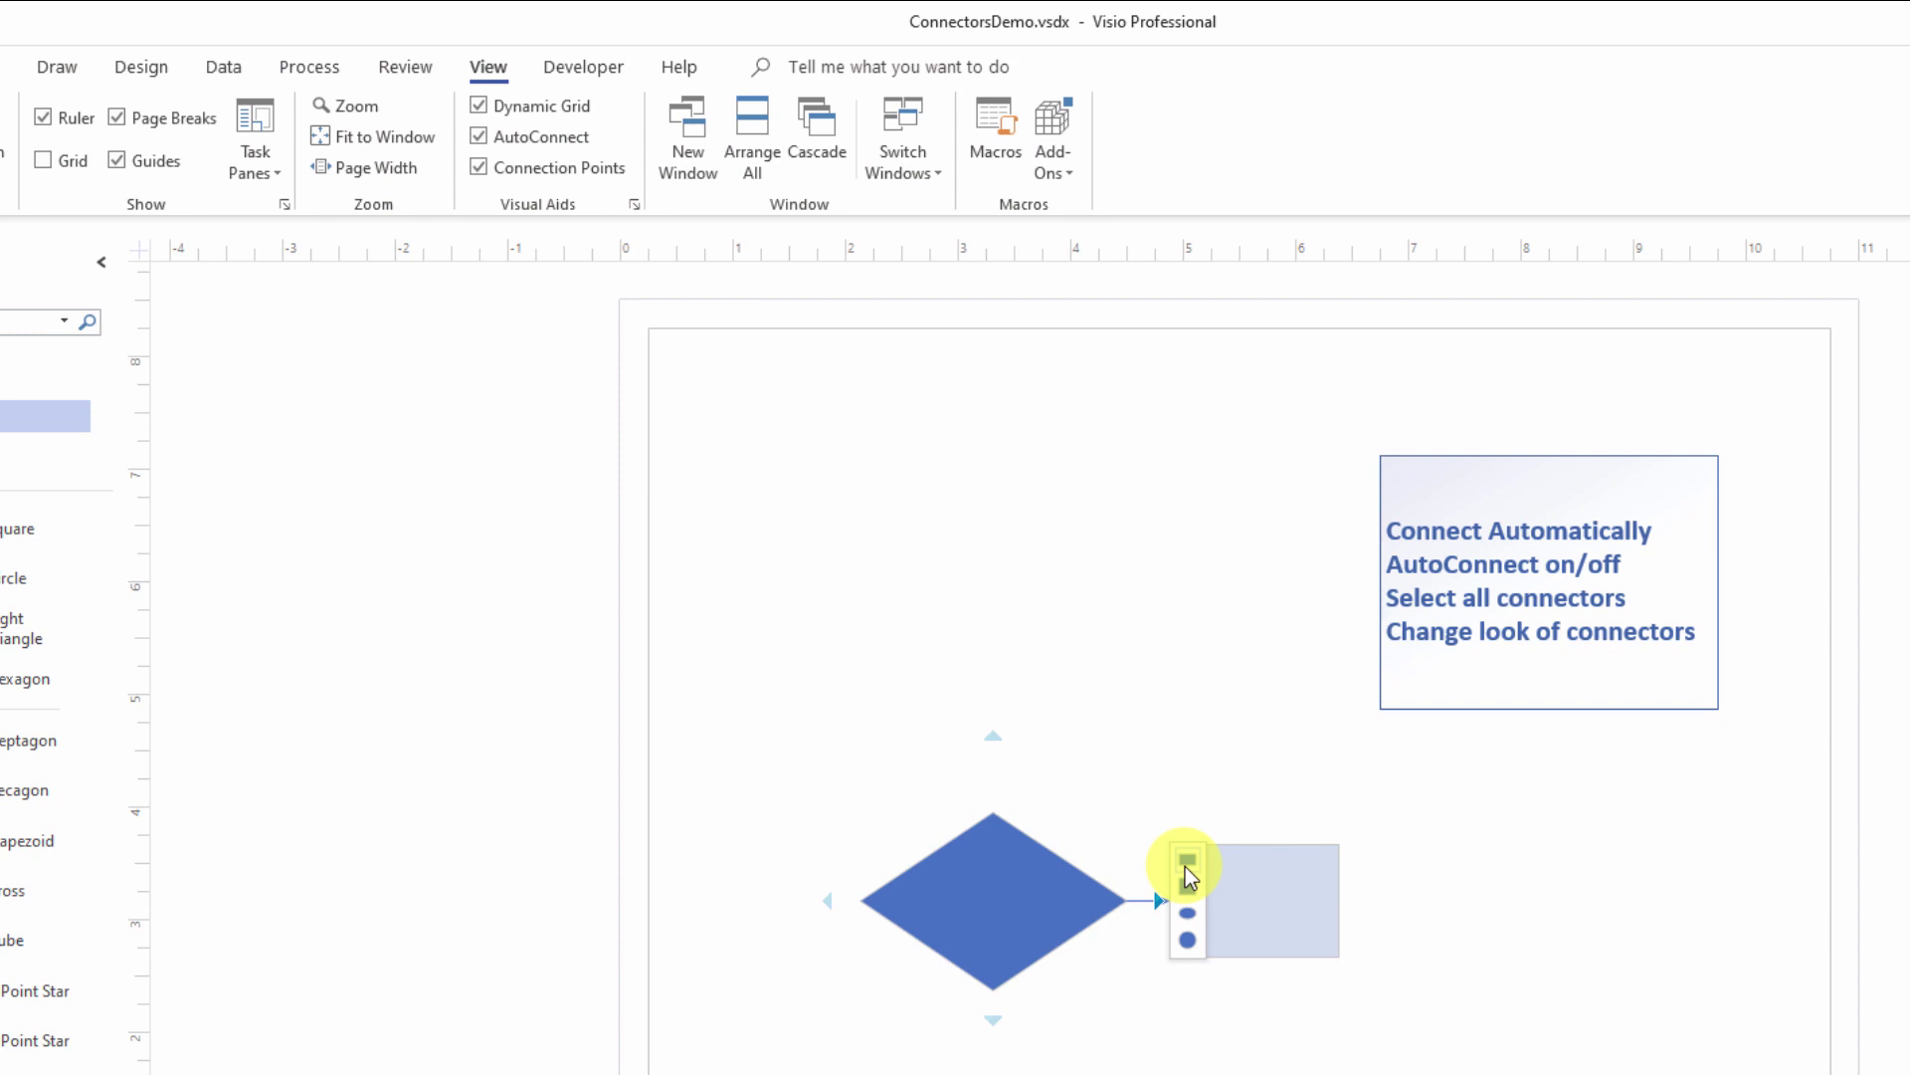
left_click(1185, 867)
mouse_move(1255, 990)
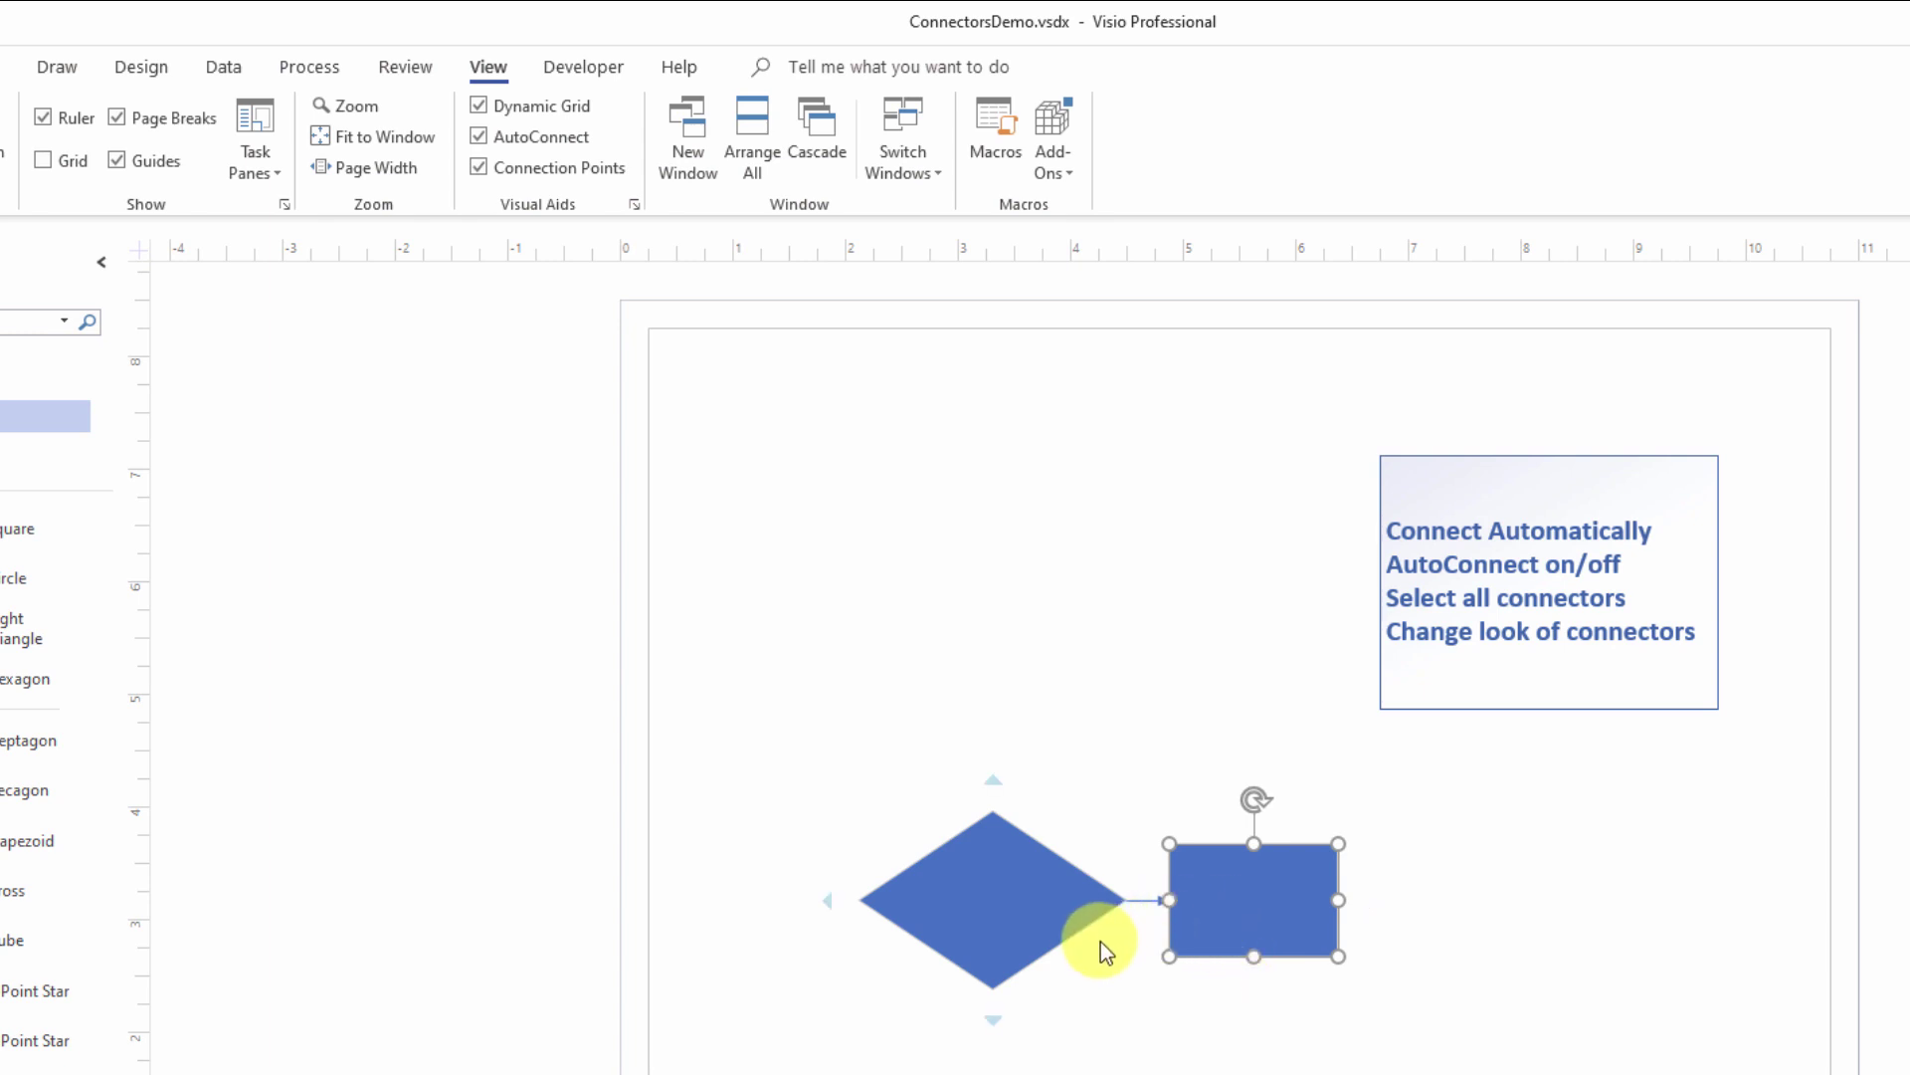
Drag the rectangle around the page to show the connector following, ending right of the diamond.
mouse_move(1265, 895)
left_mouse_down()
mouse_move(1173, 767)
mouse_move(967, 638)
mouse_move(1224, 793)
mouse_move(1297, 900)
left_mouse_up()
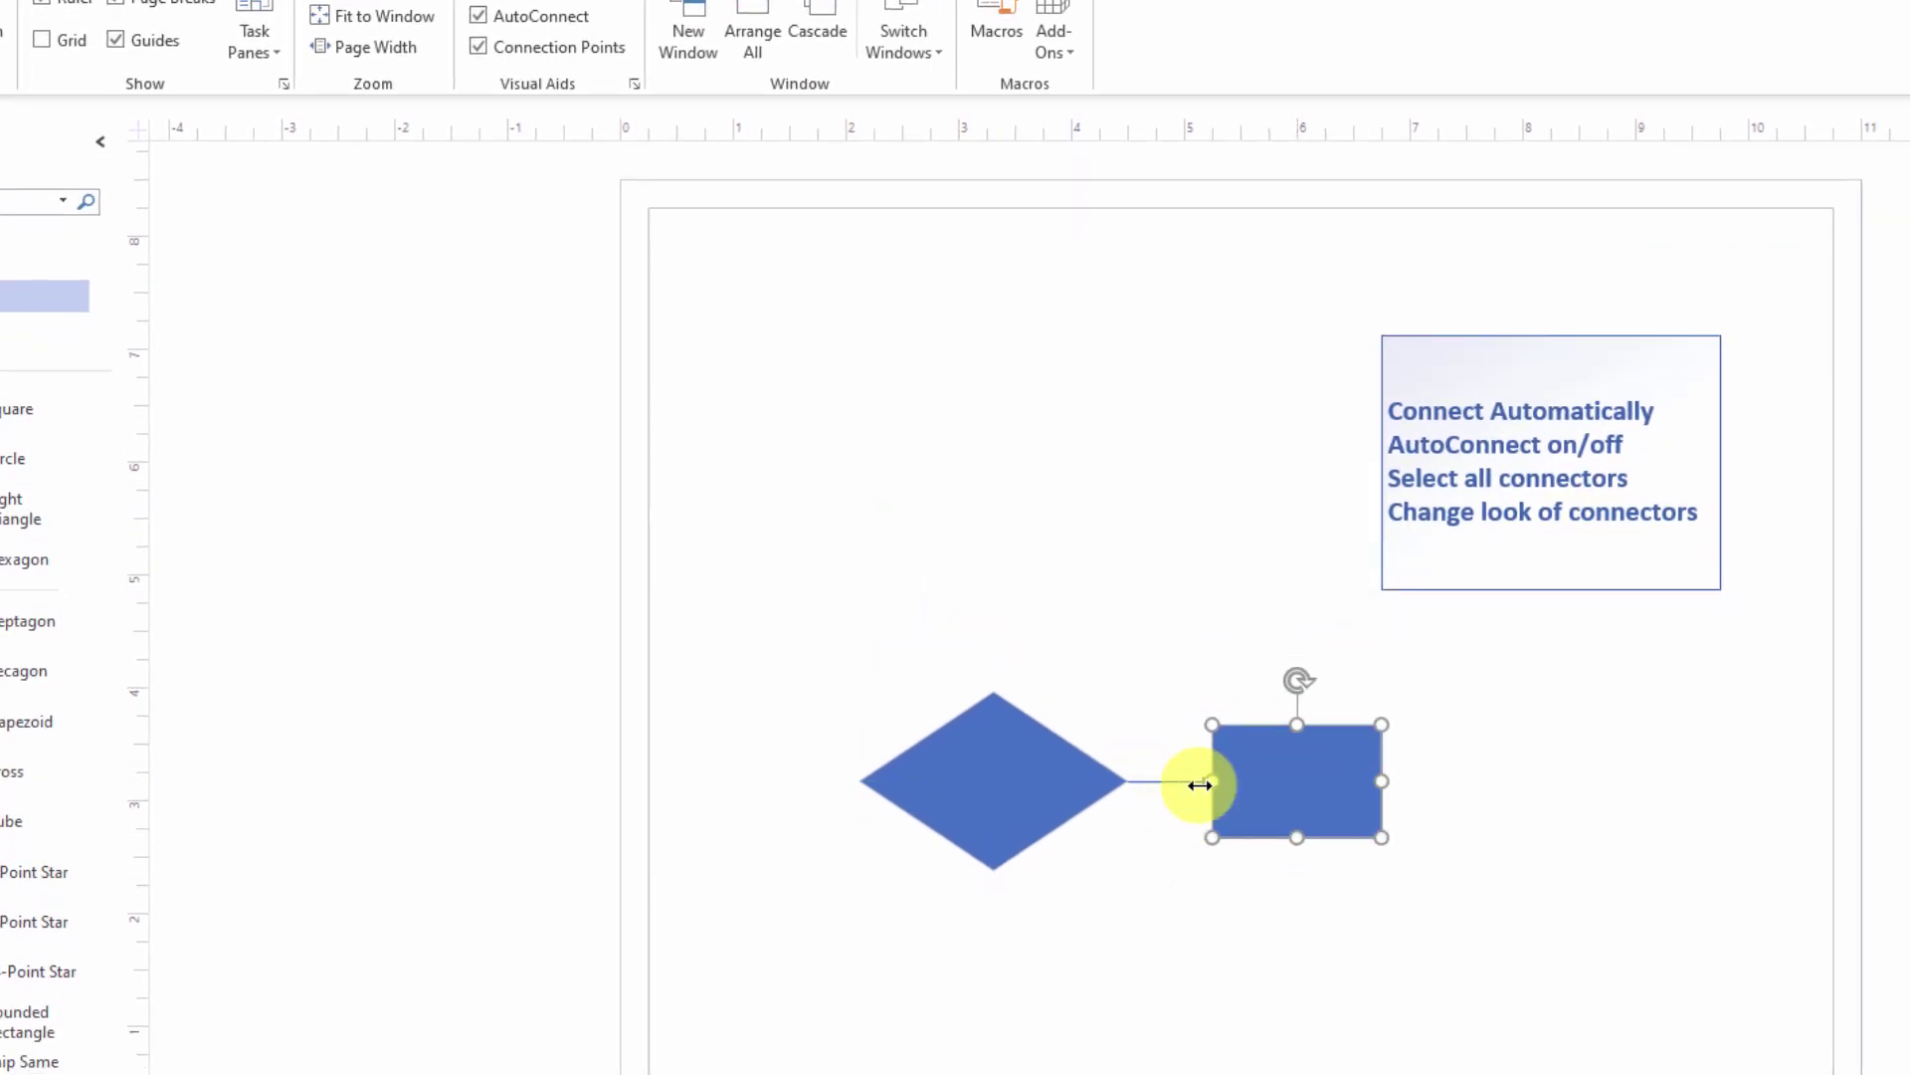
left_click_drag(1271, 784, 764, 944)
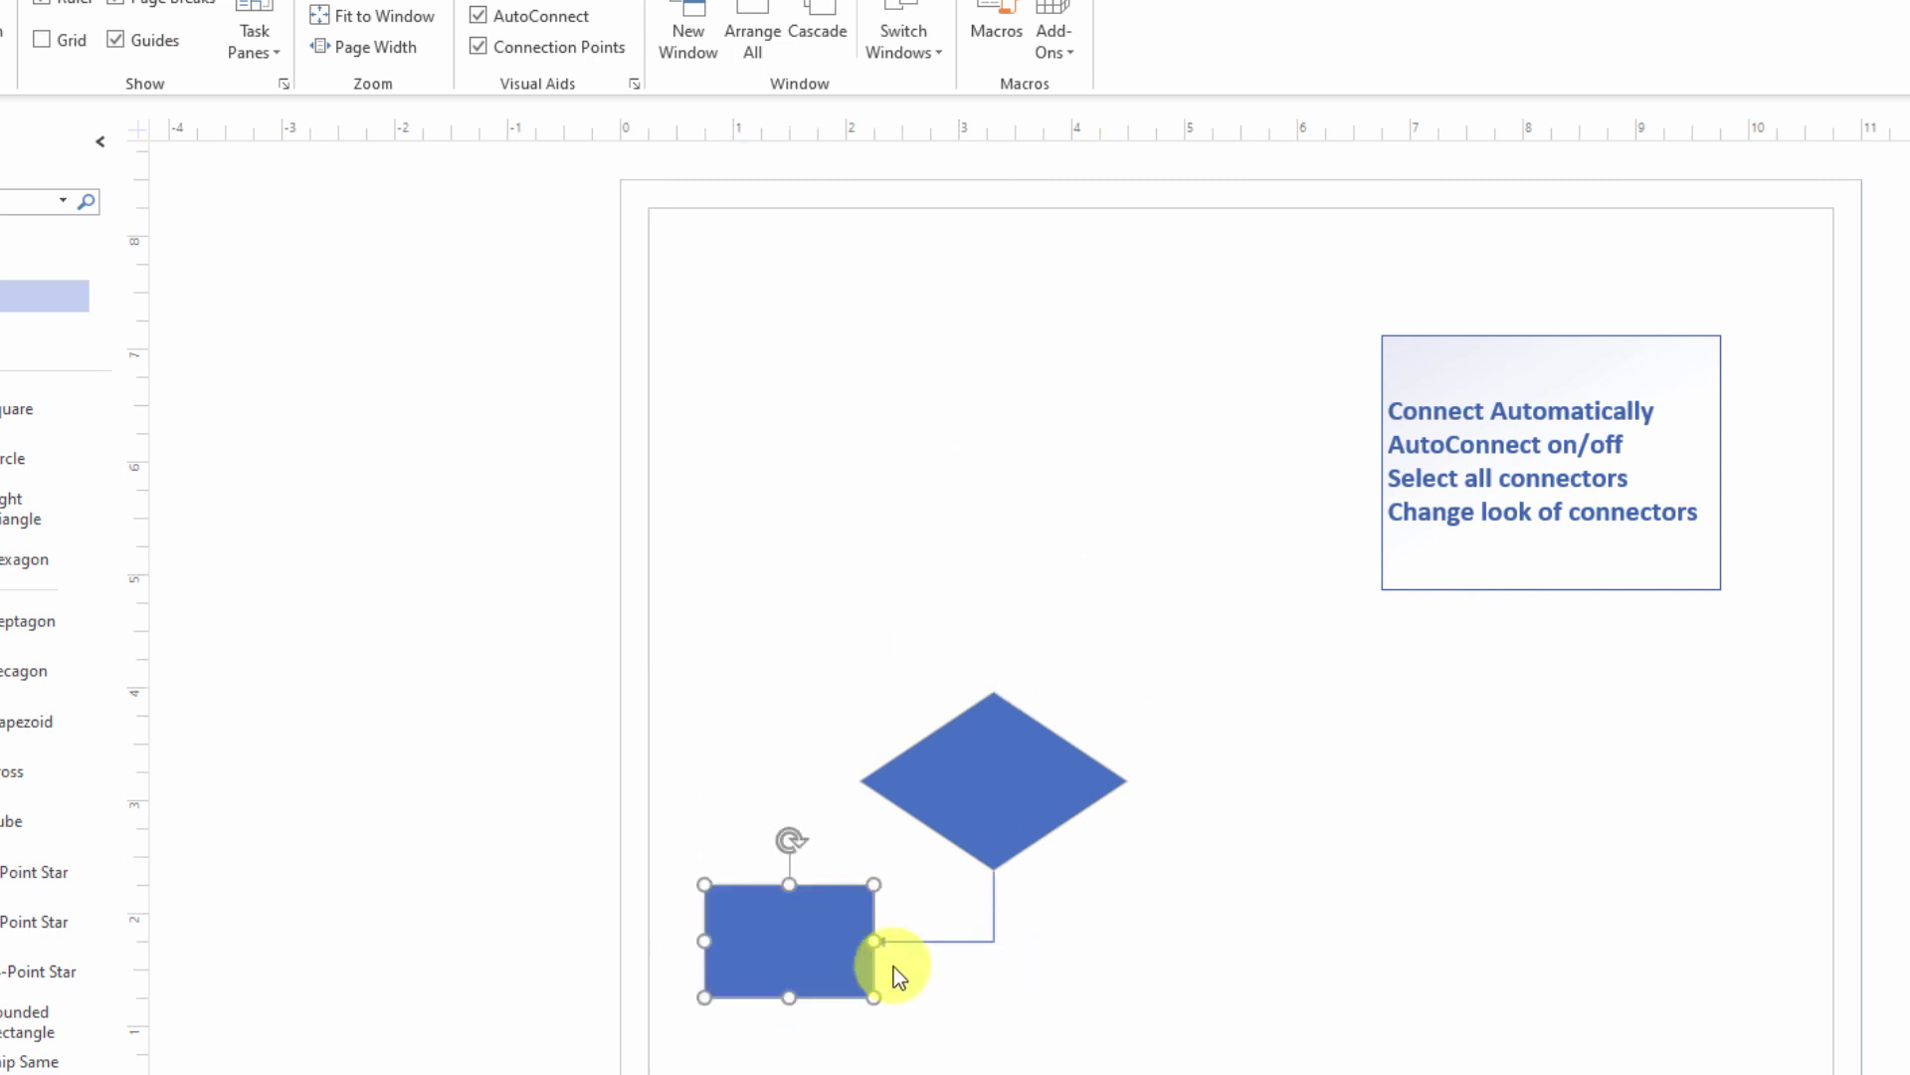
left_click_drag(780, 933, 1346, 766)
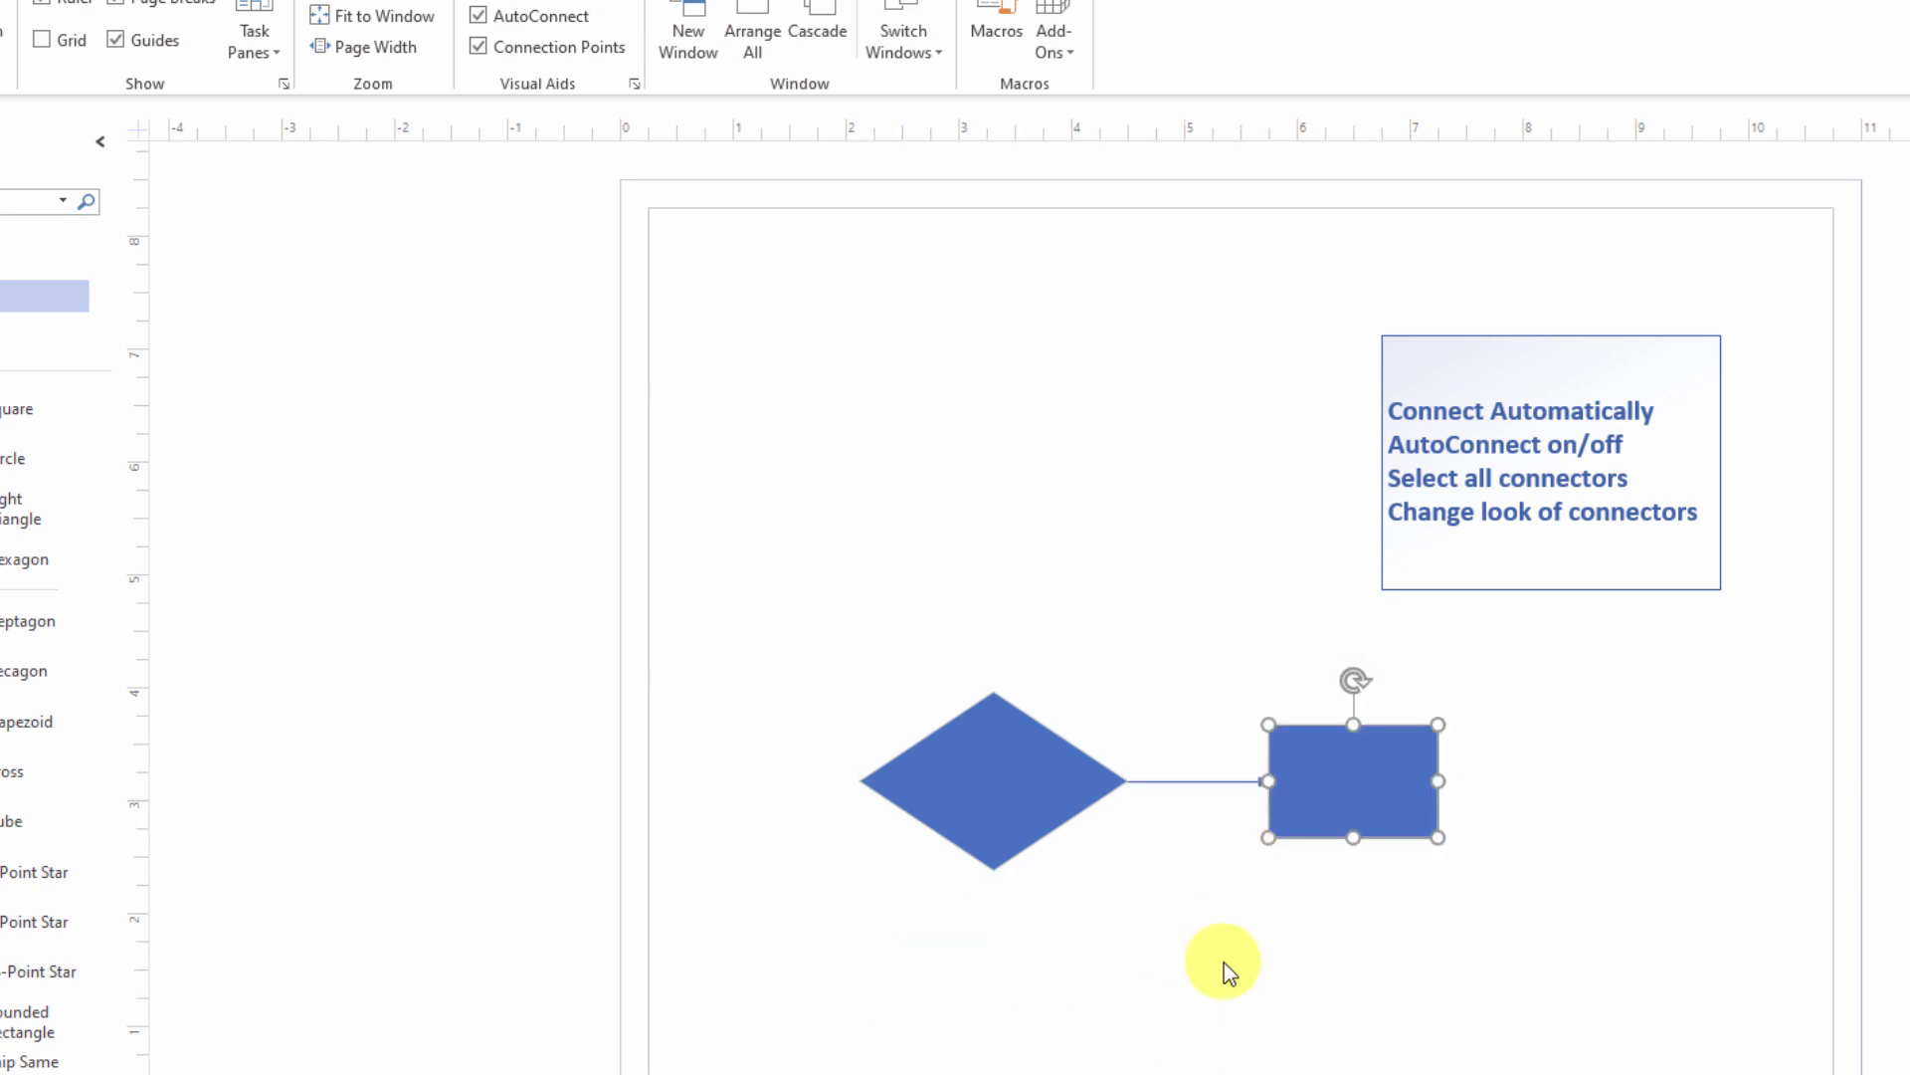
mouse_move(1130, 780)
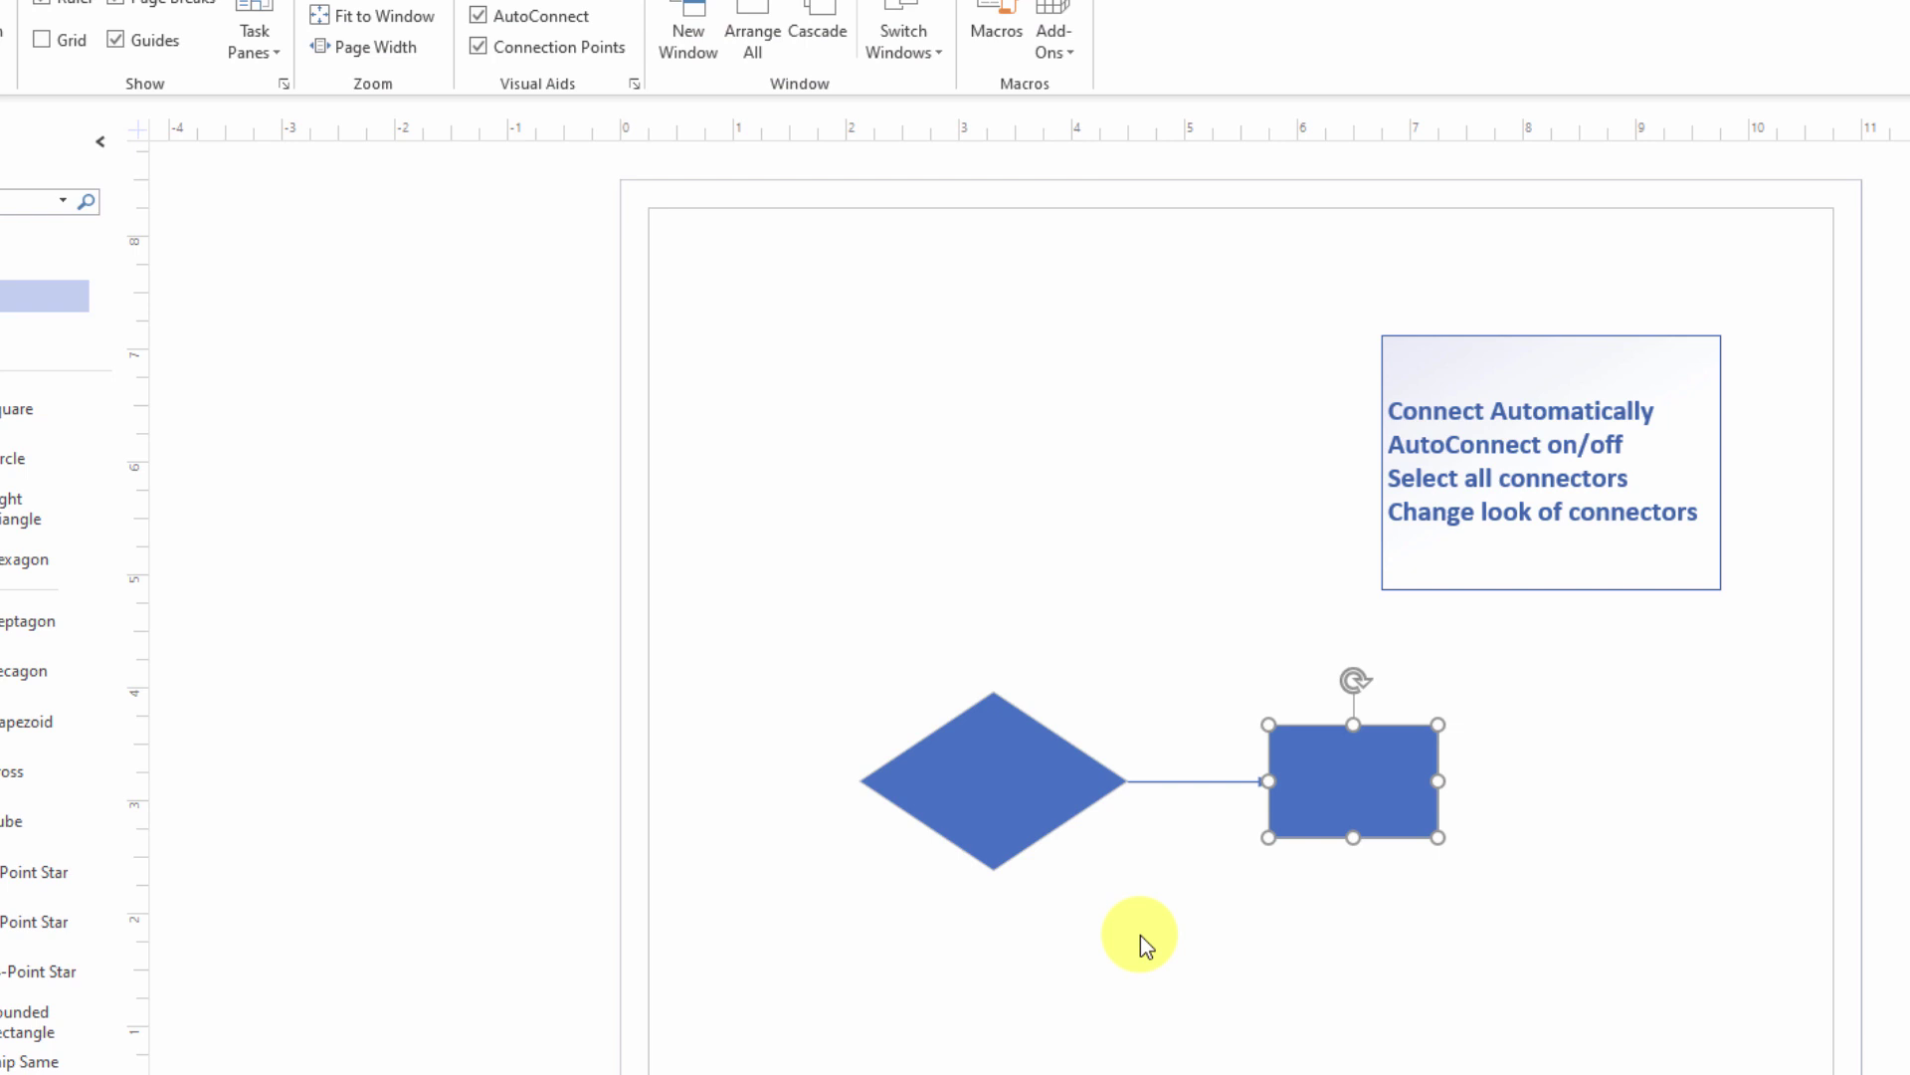
mouse_move(1309, 833)
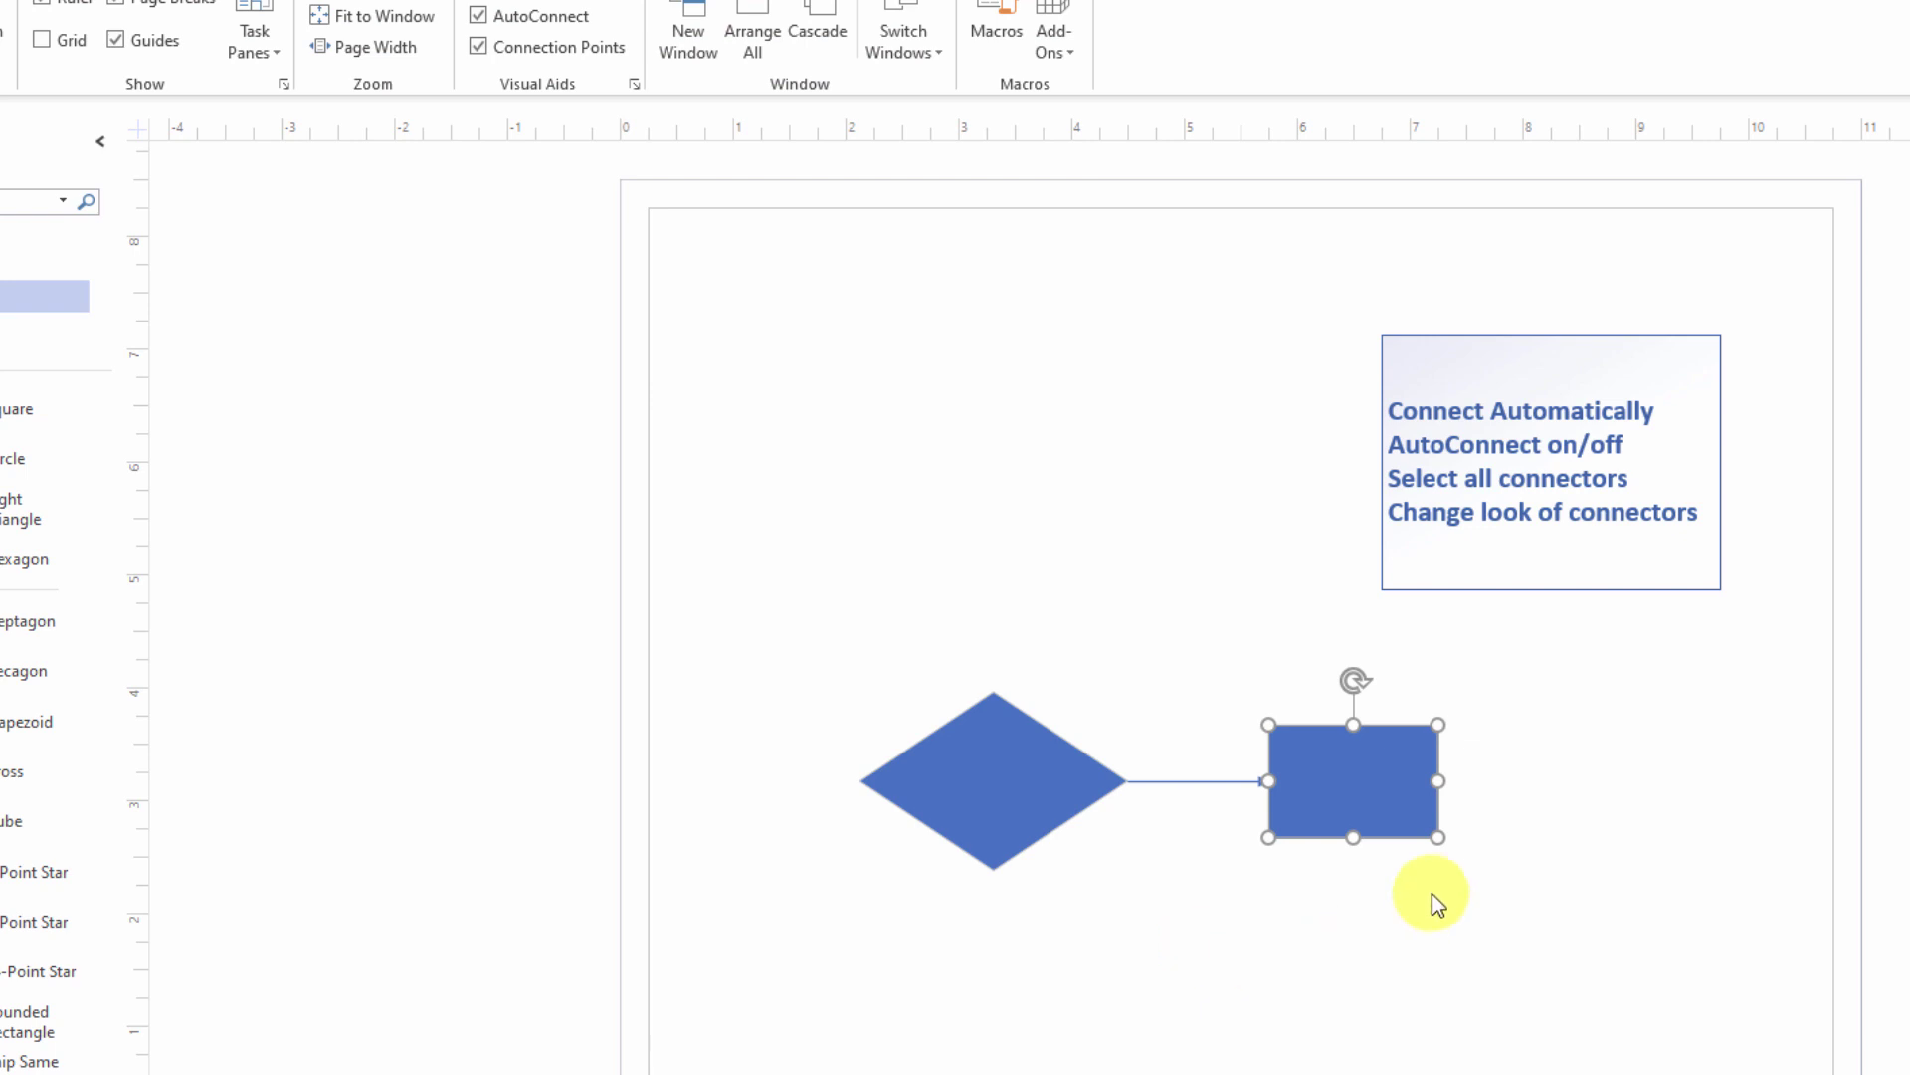
Preview the rectangle's quick shape choices and dismiss them without adding a shape.
mouse_move(1390, 806)
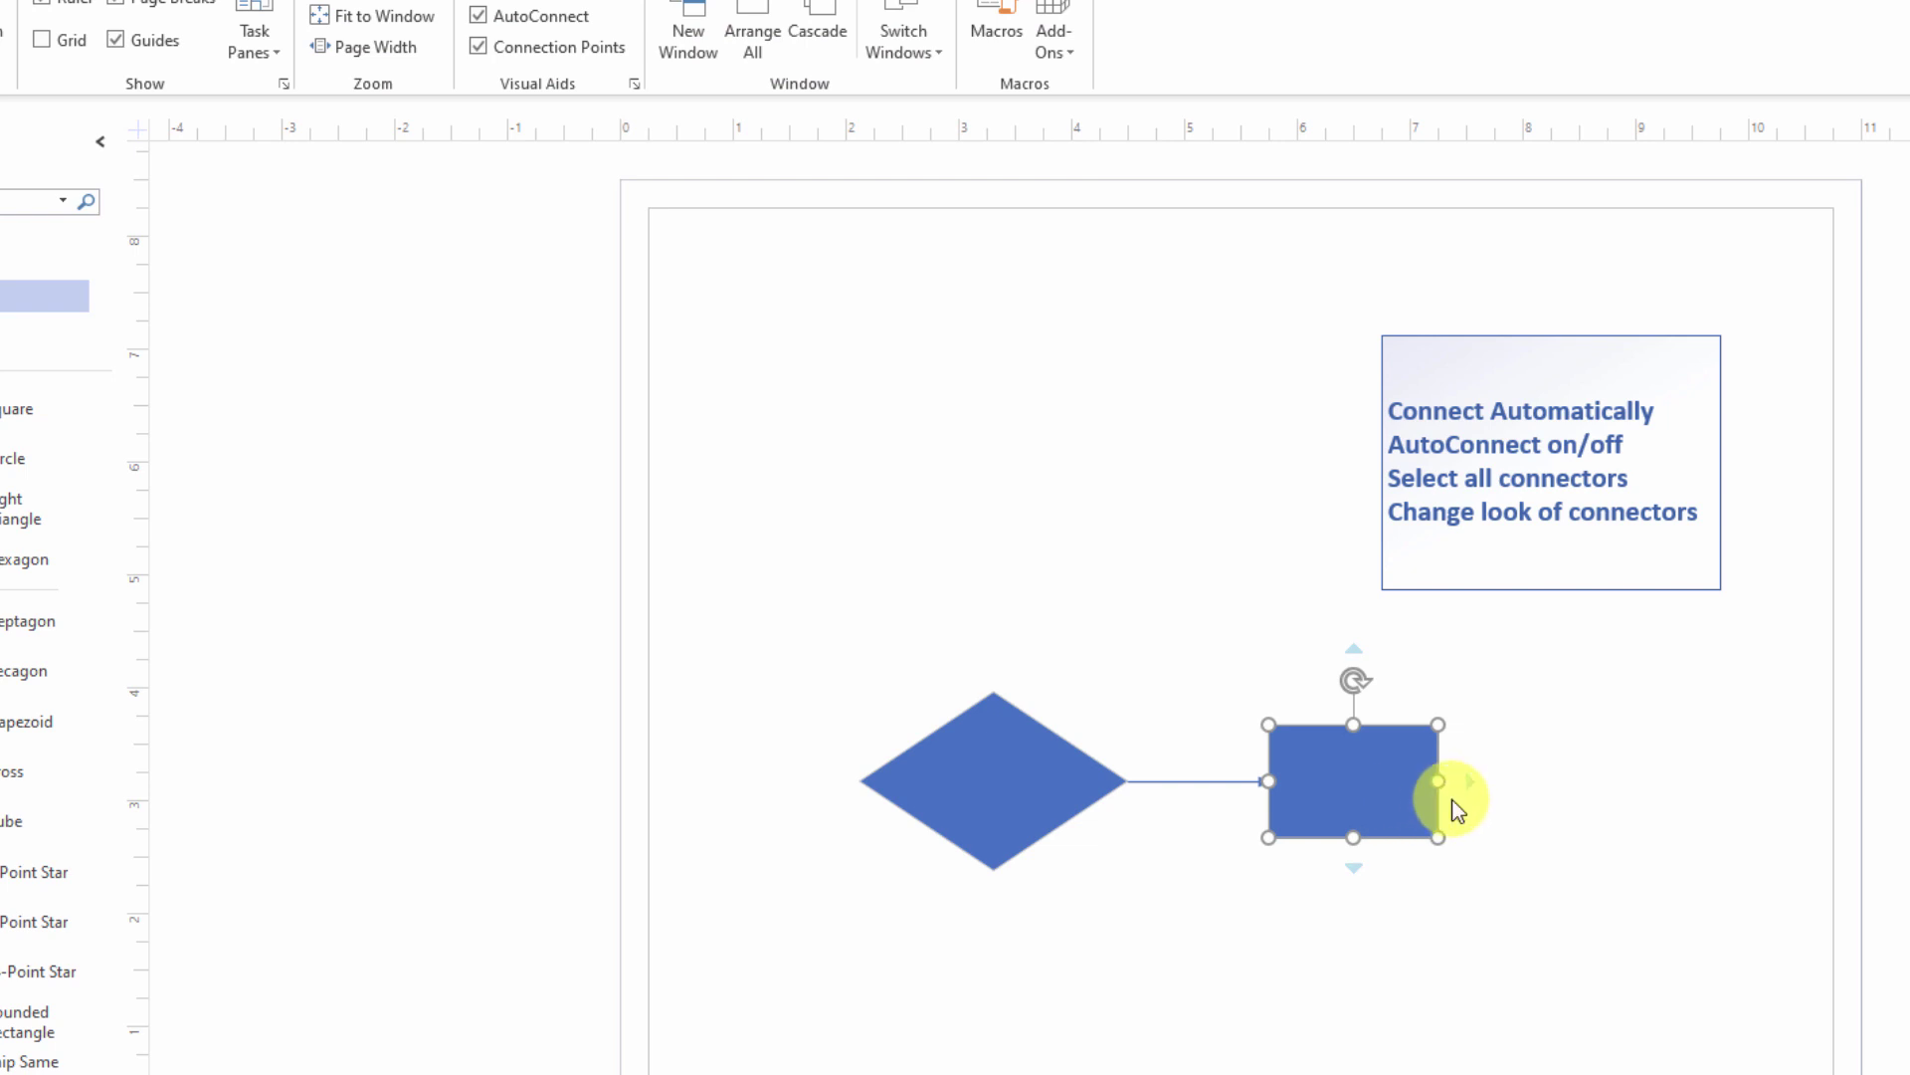
mouse_move(1468, 792)
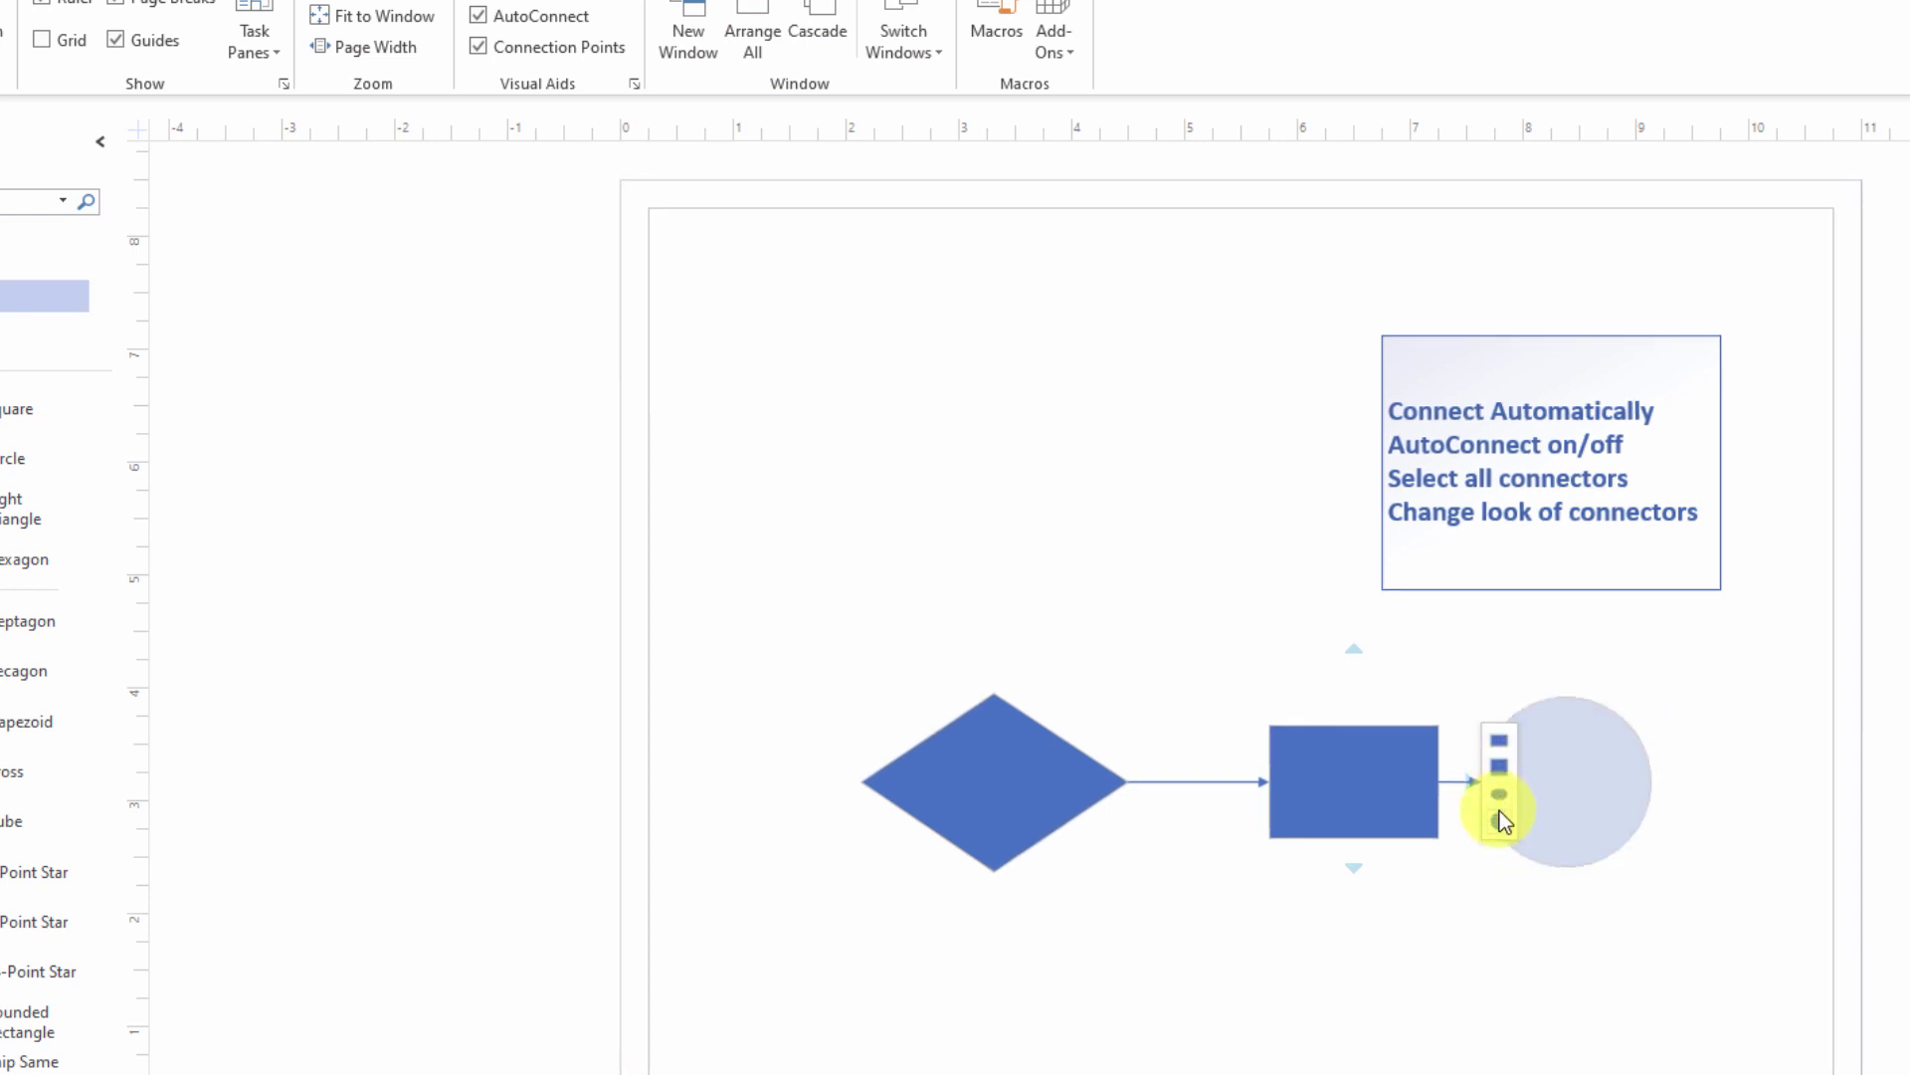
left_click(1302, 832)
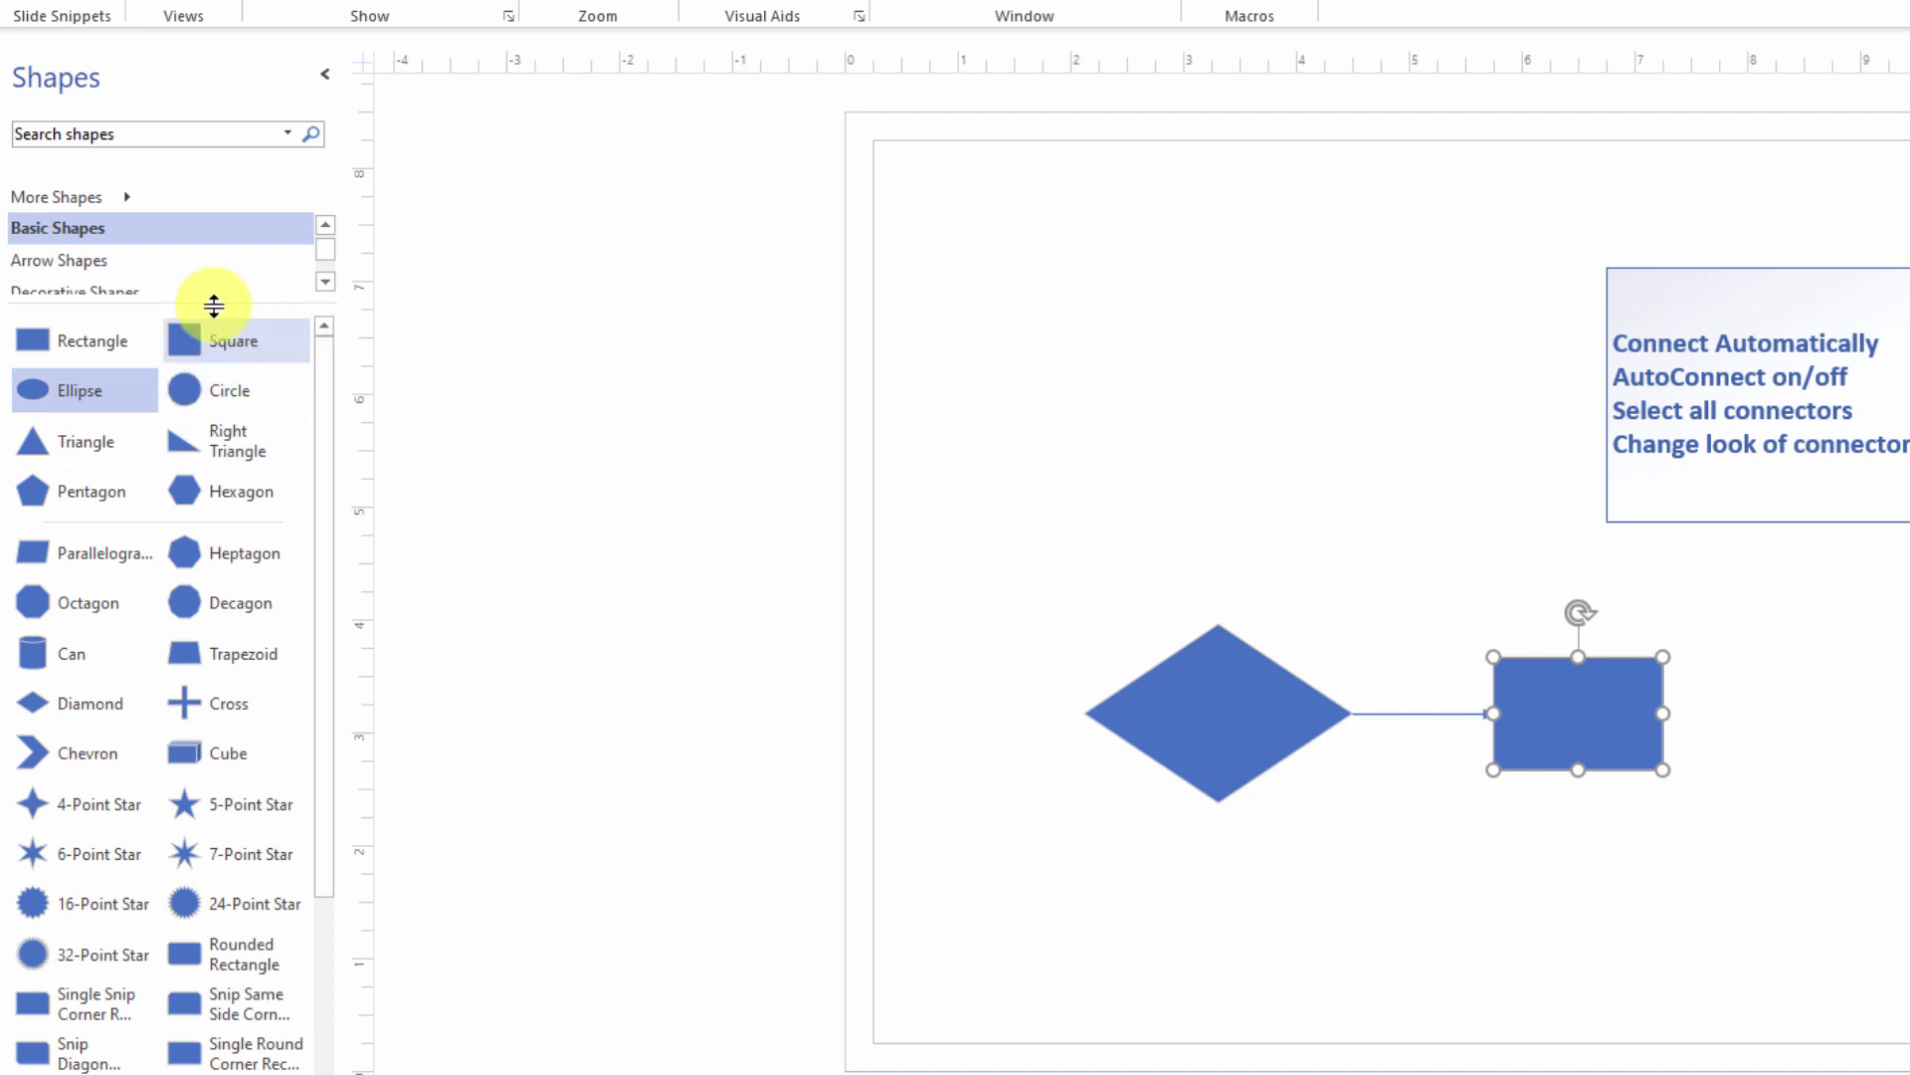
Move Pentagon into the stencil's top shapes and add a connected pentagon right of the rectangle.
scroll(85, 227, "down", 2)
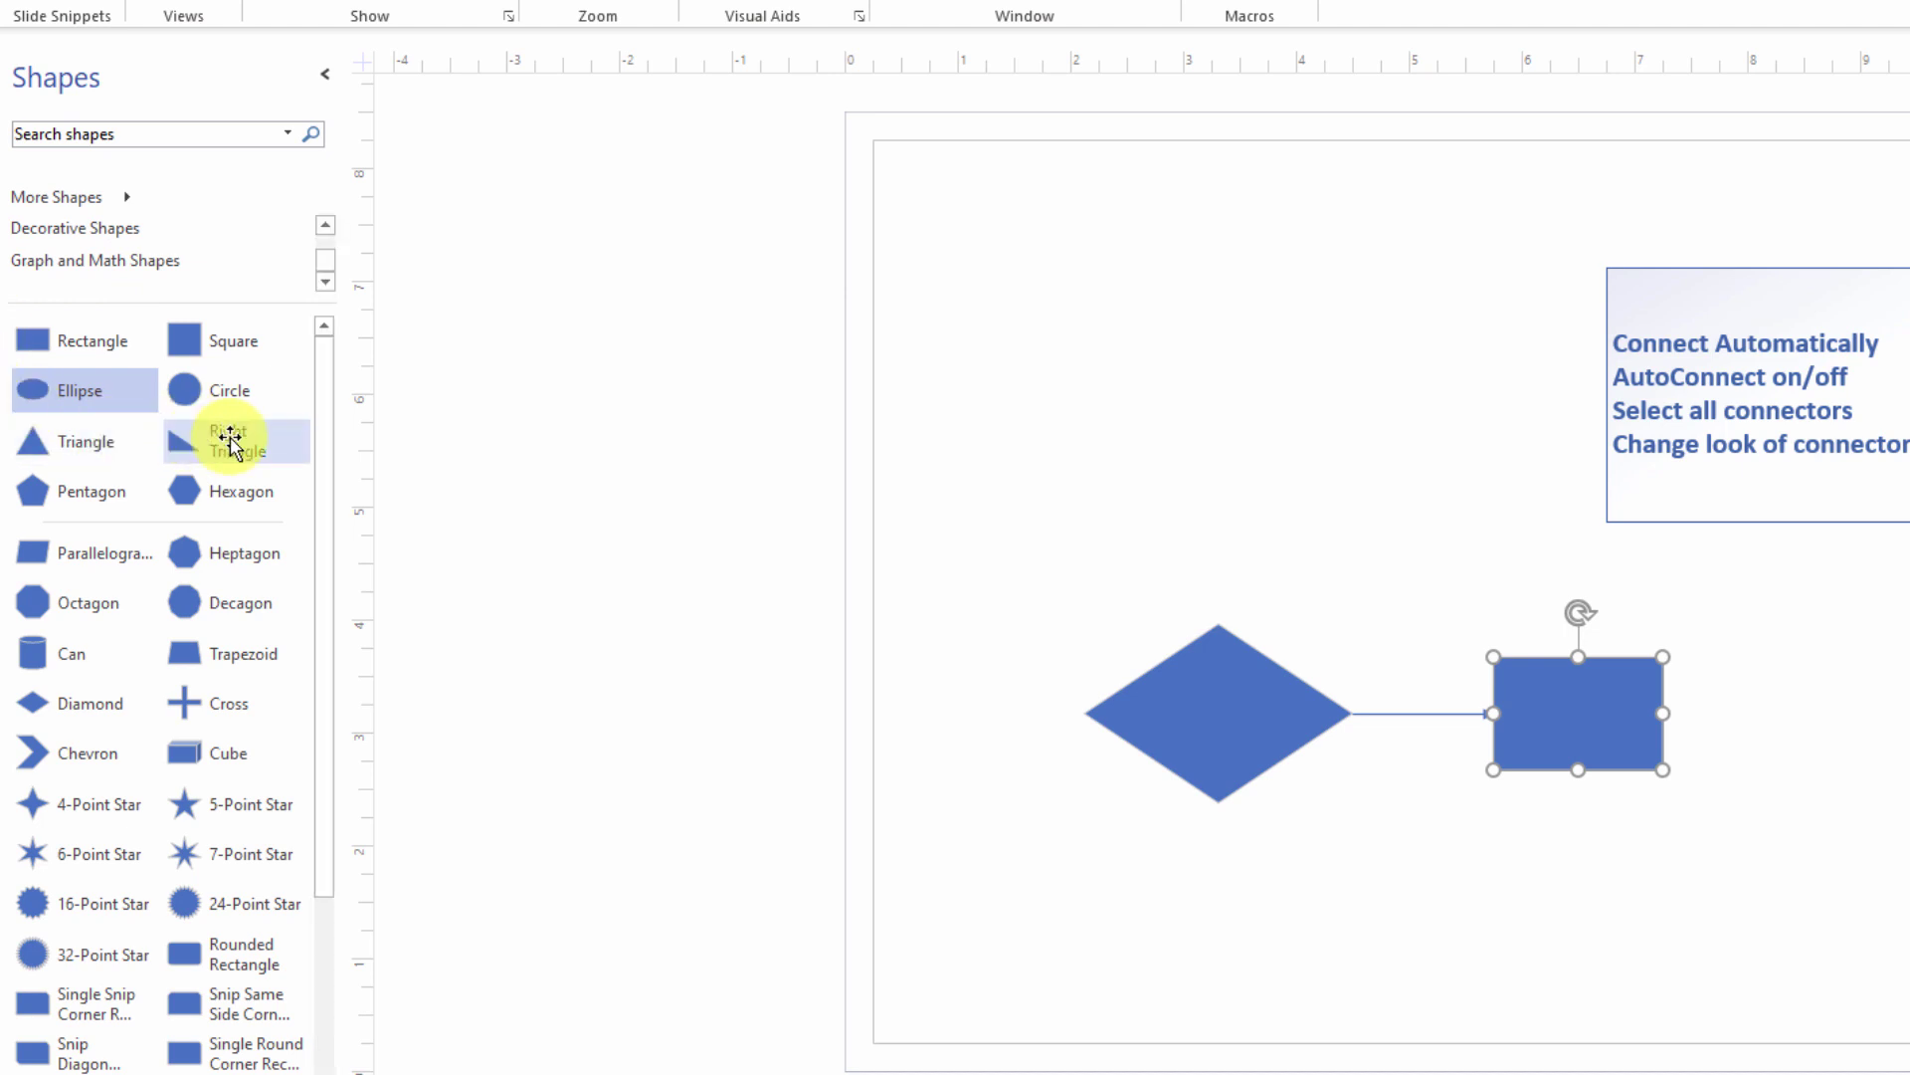
left_click(114, 497)
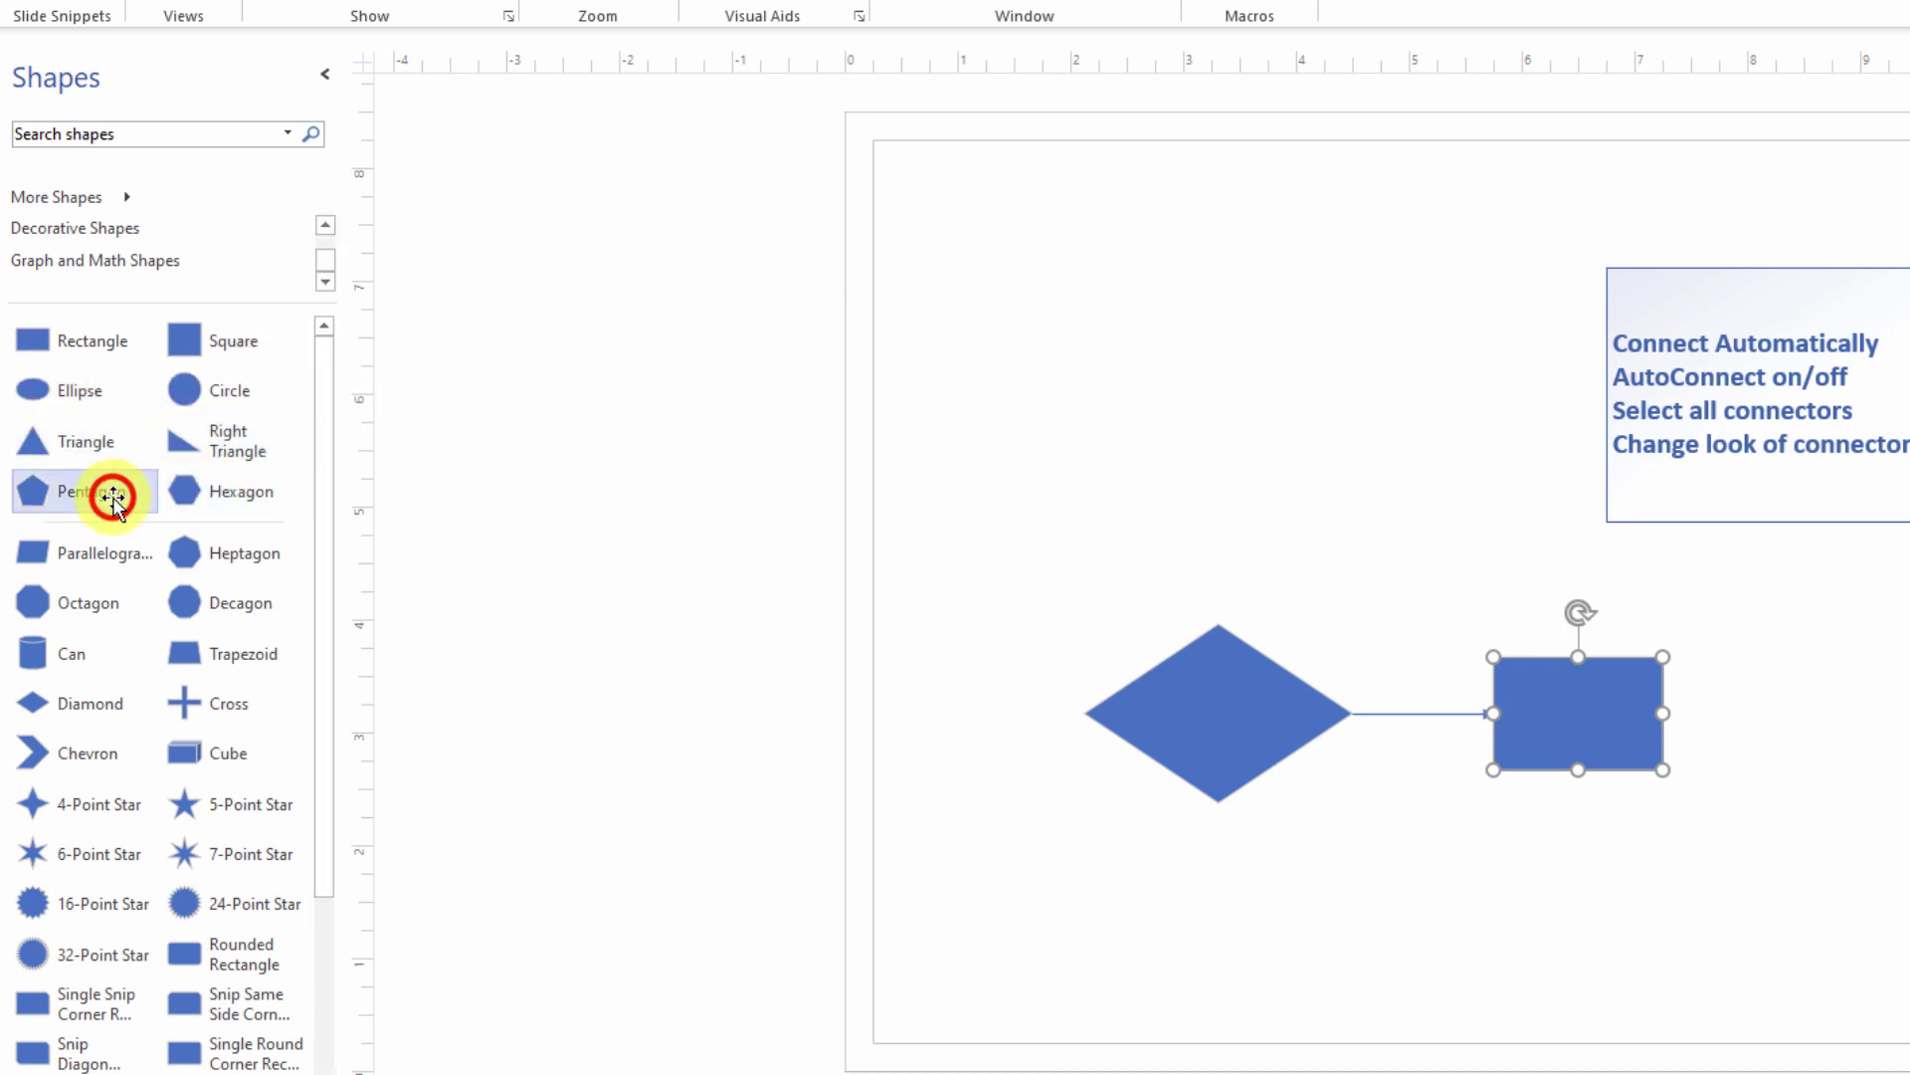
left_click_drag(114, 496, 108, 380)
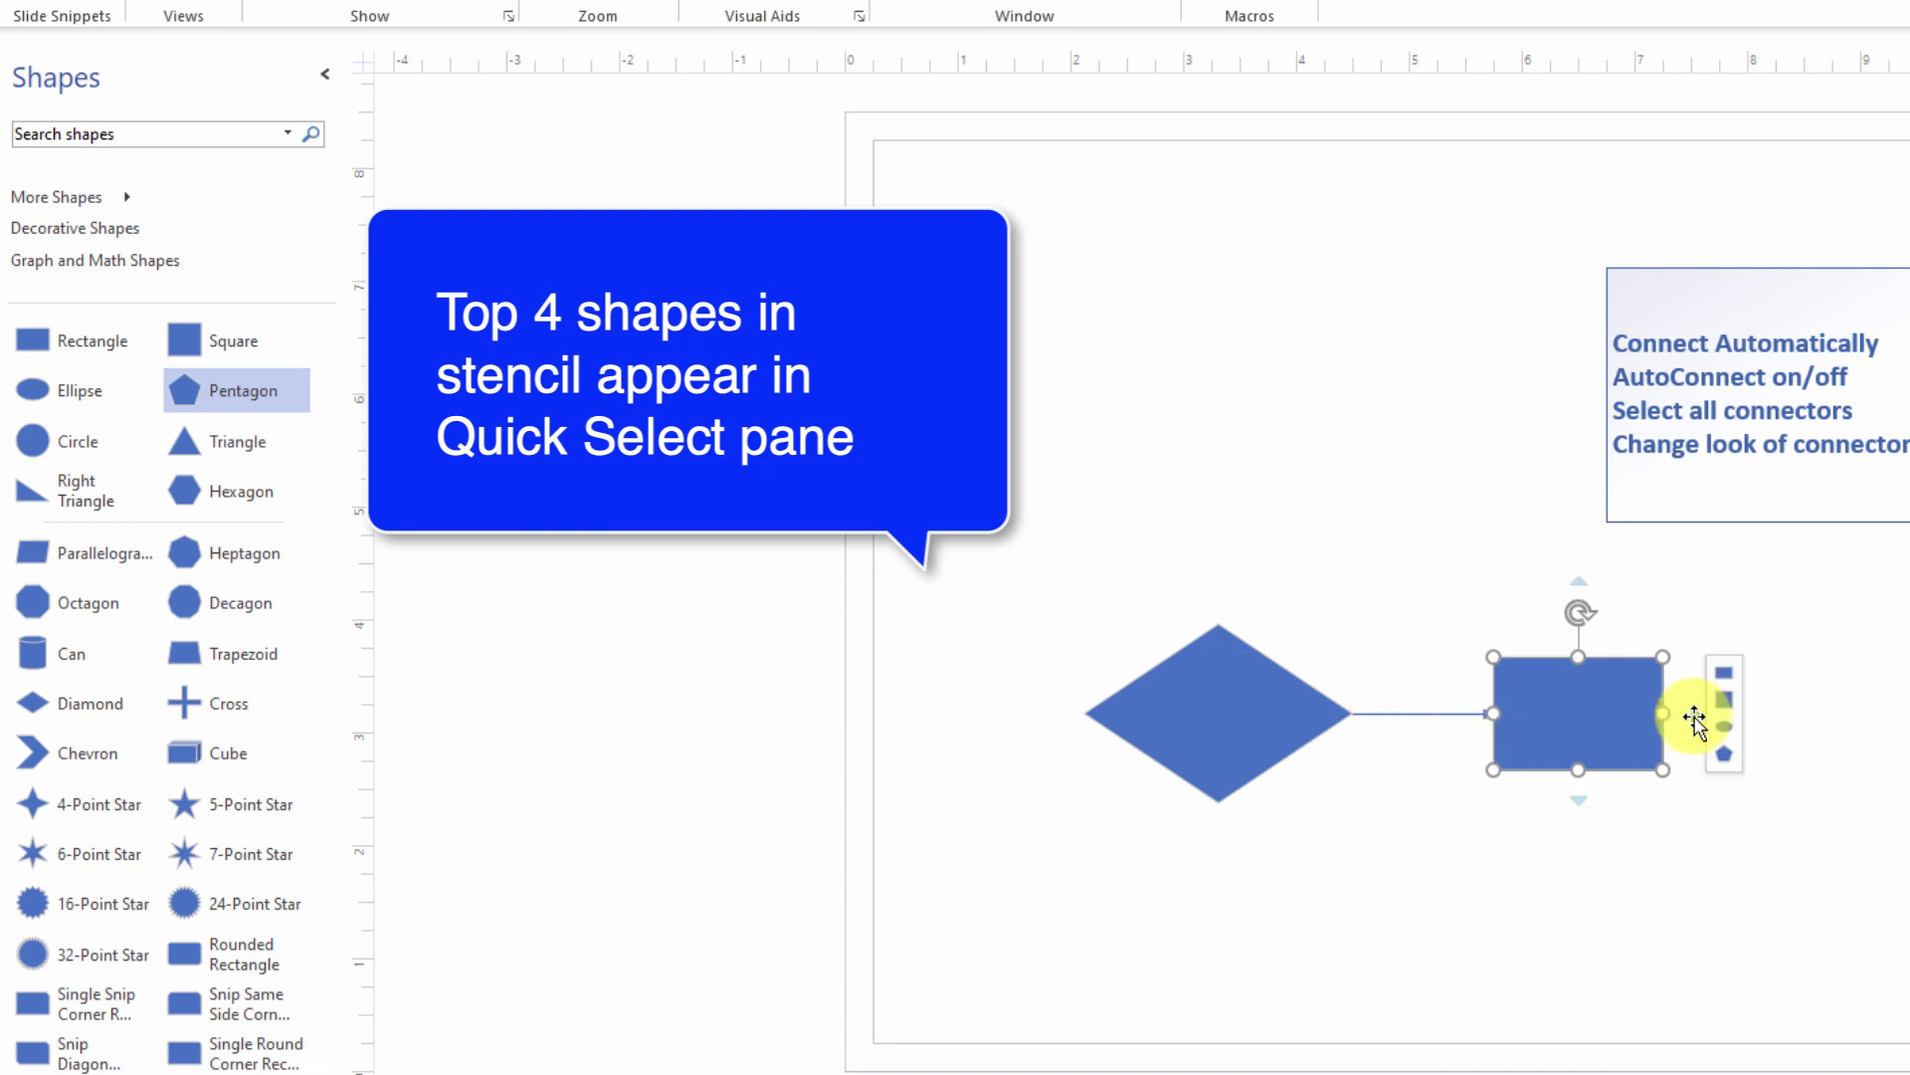
mouse_move(1695, 716)
left_click(1724, 753)
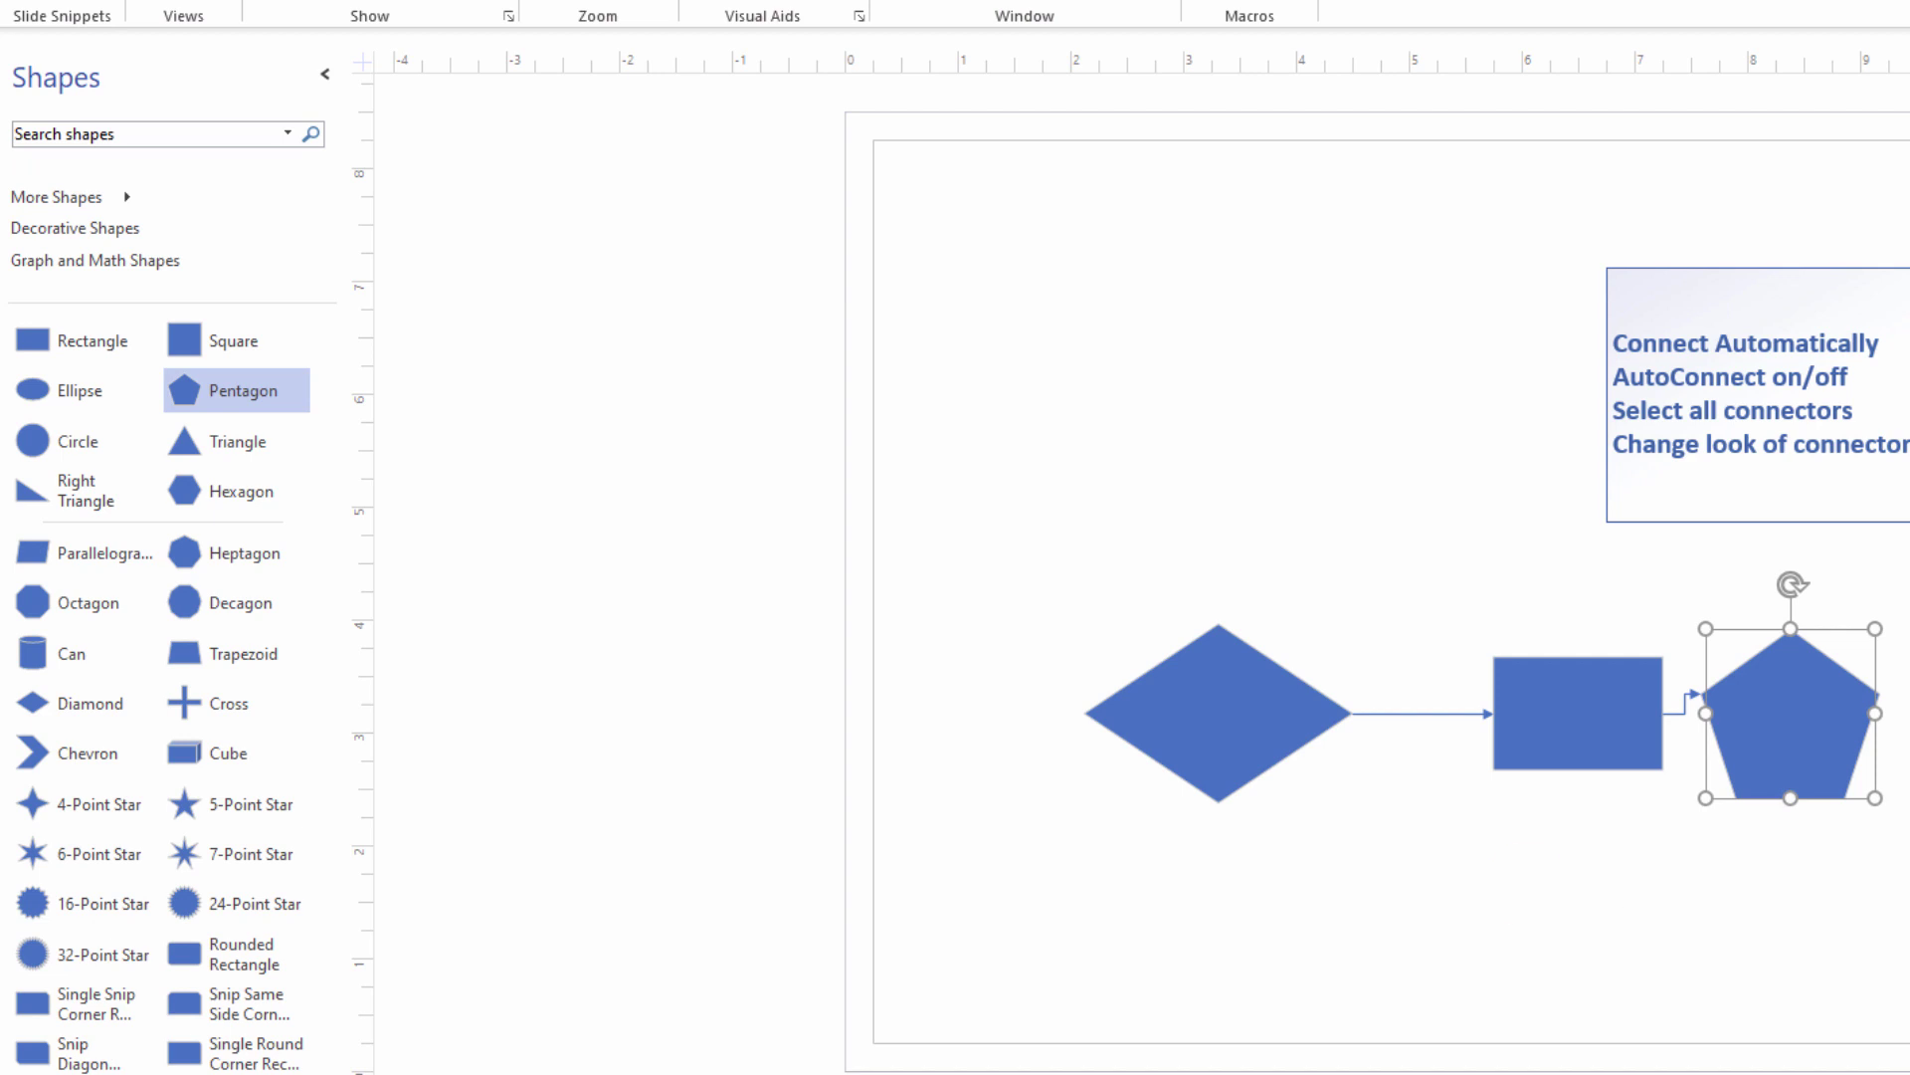
mouse_move(1898, 418)
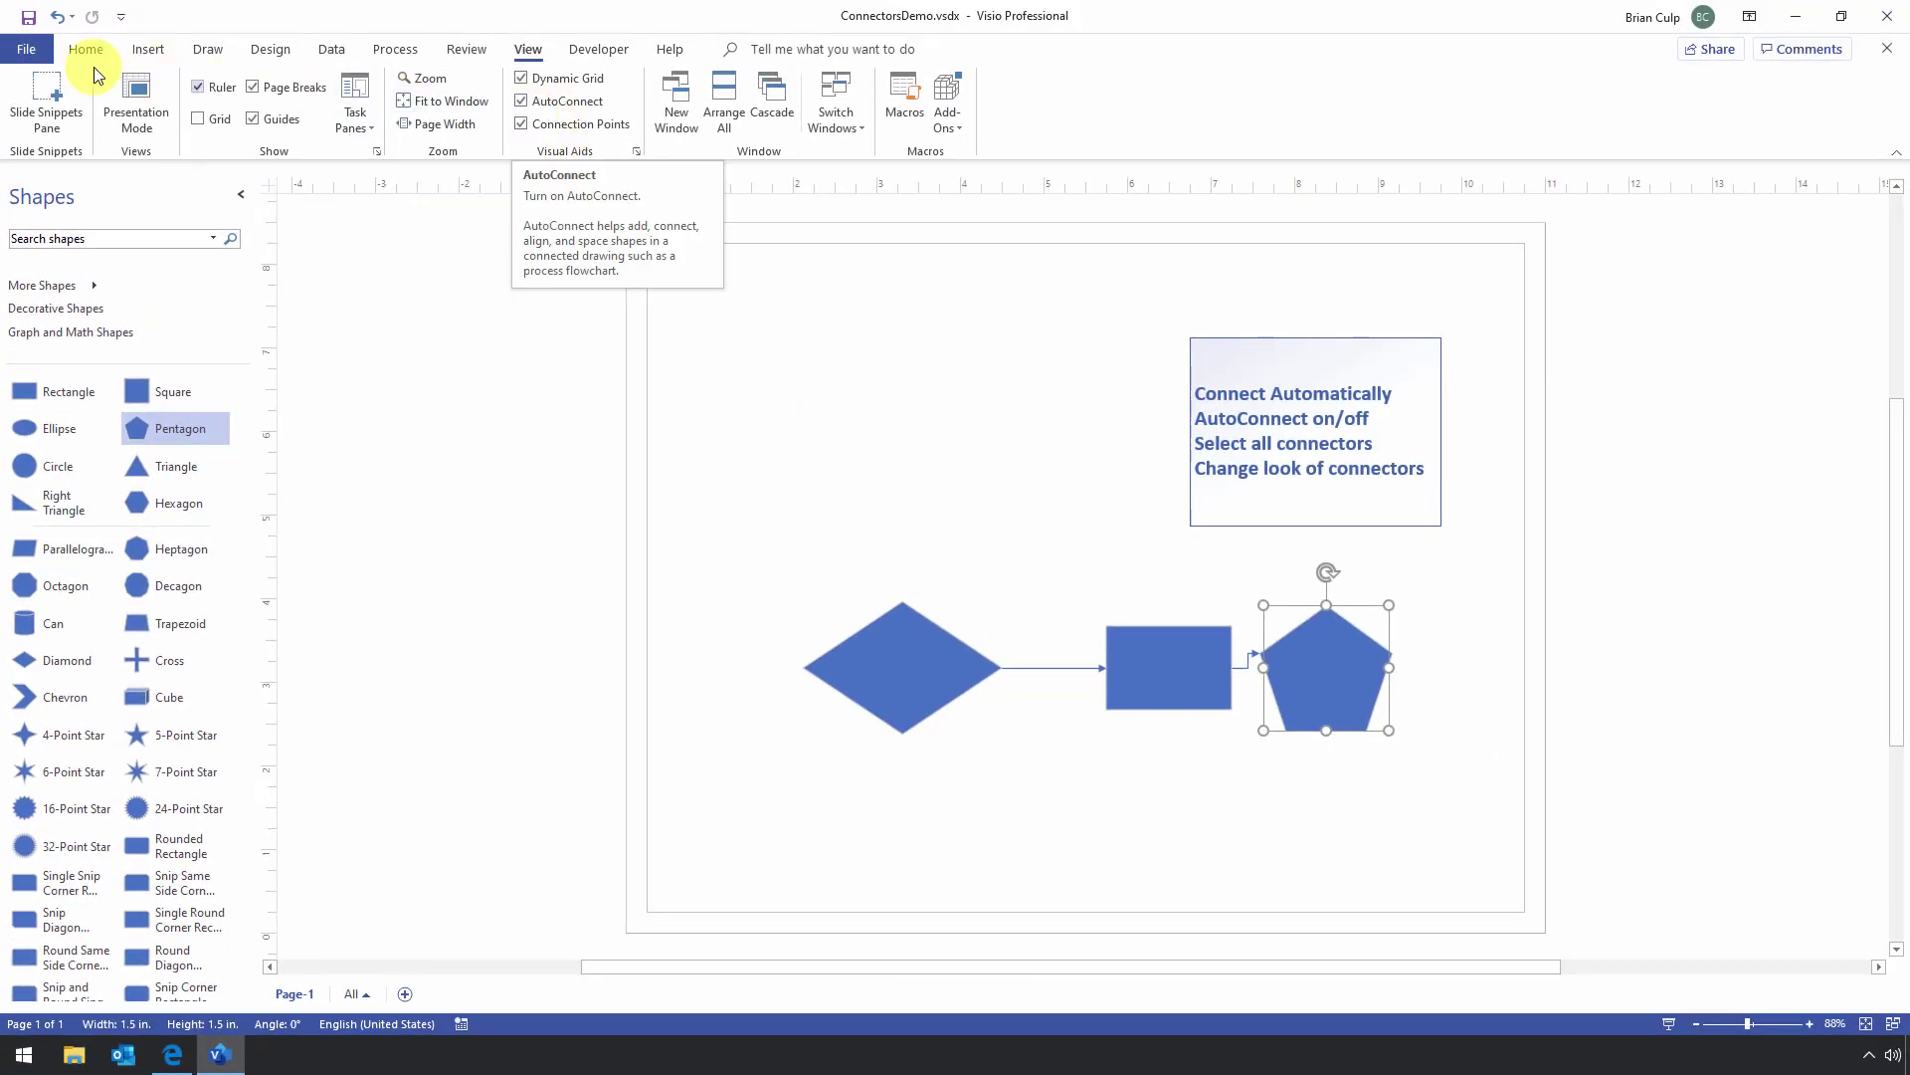
left_click(26, 52)
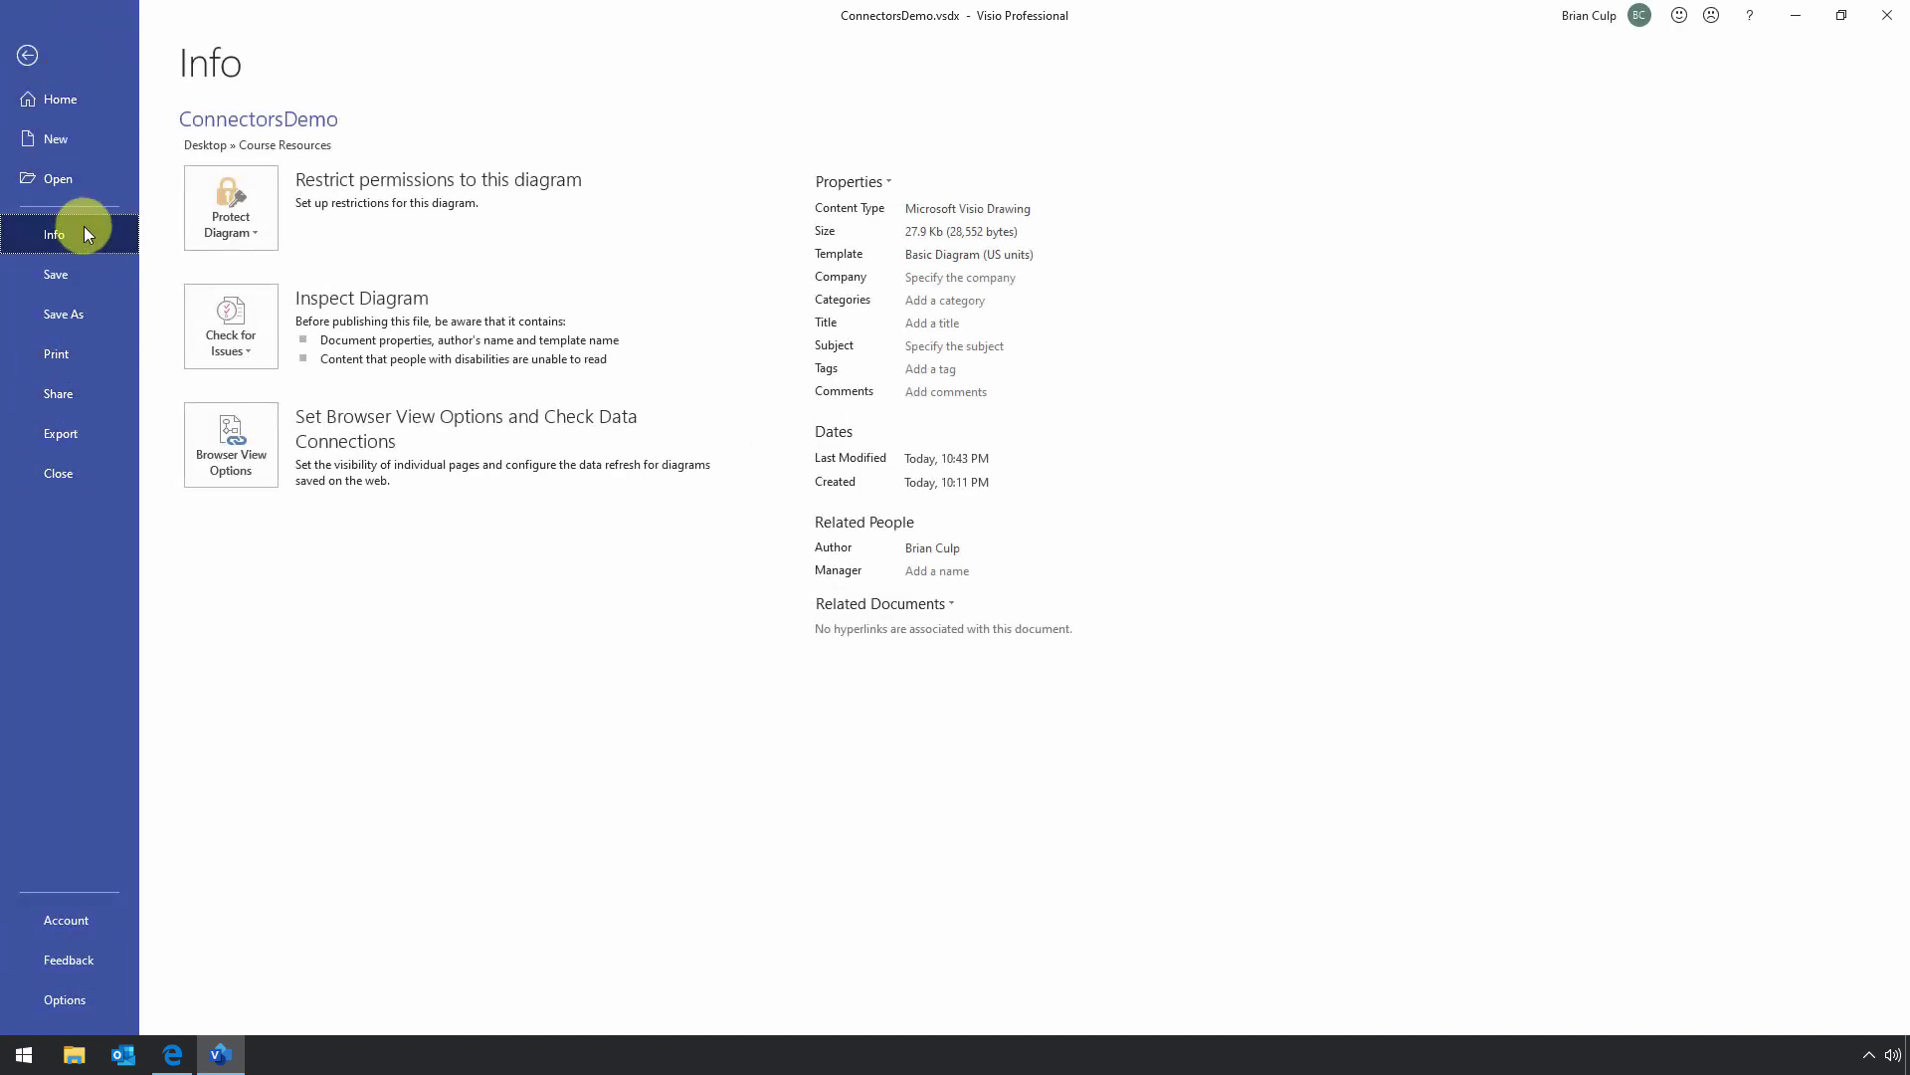
left_click(116, 1003)
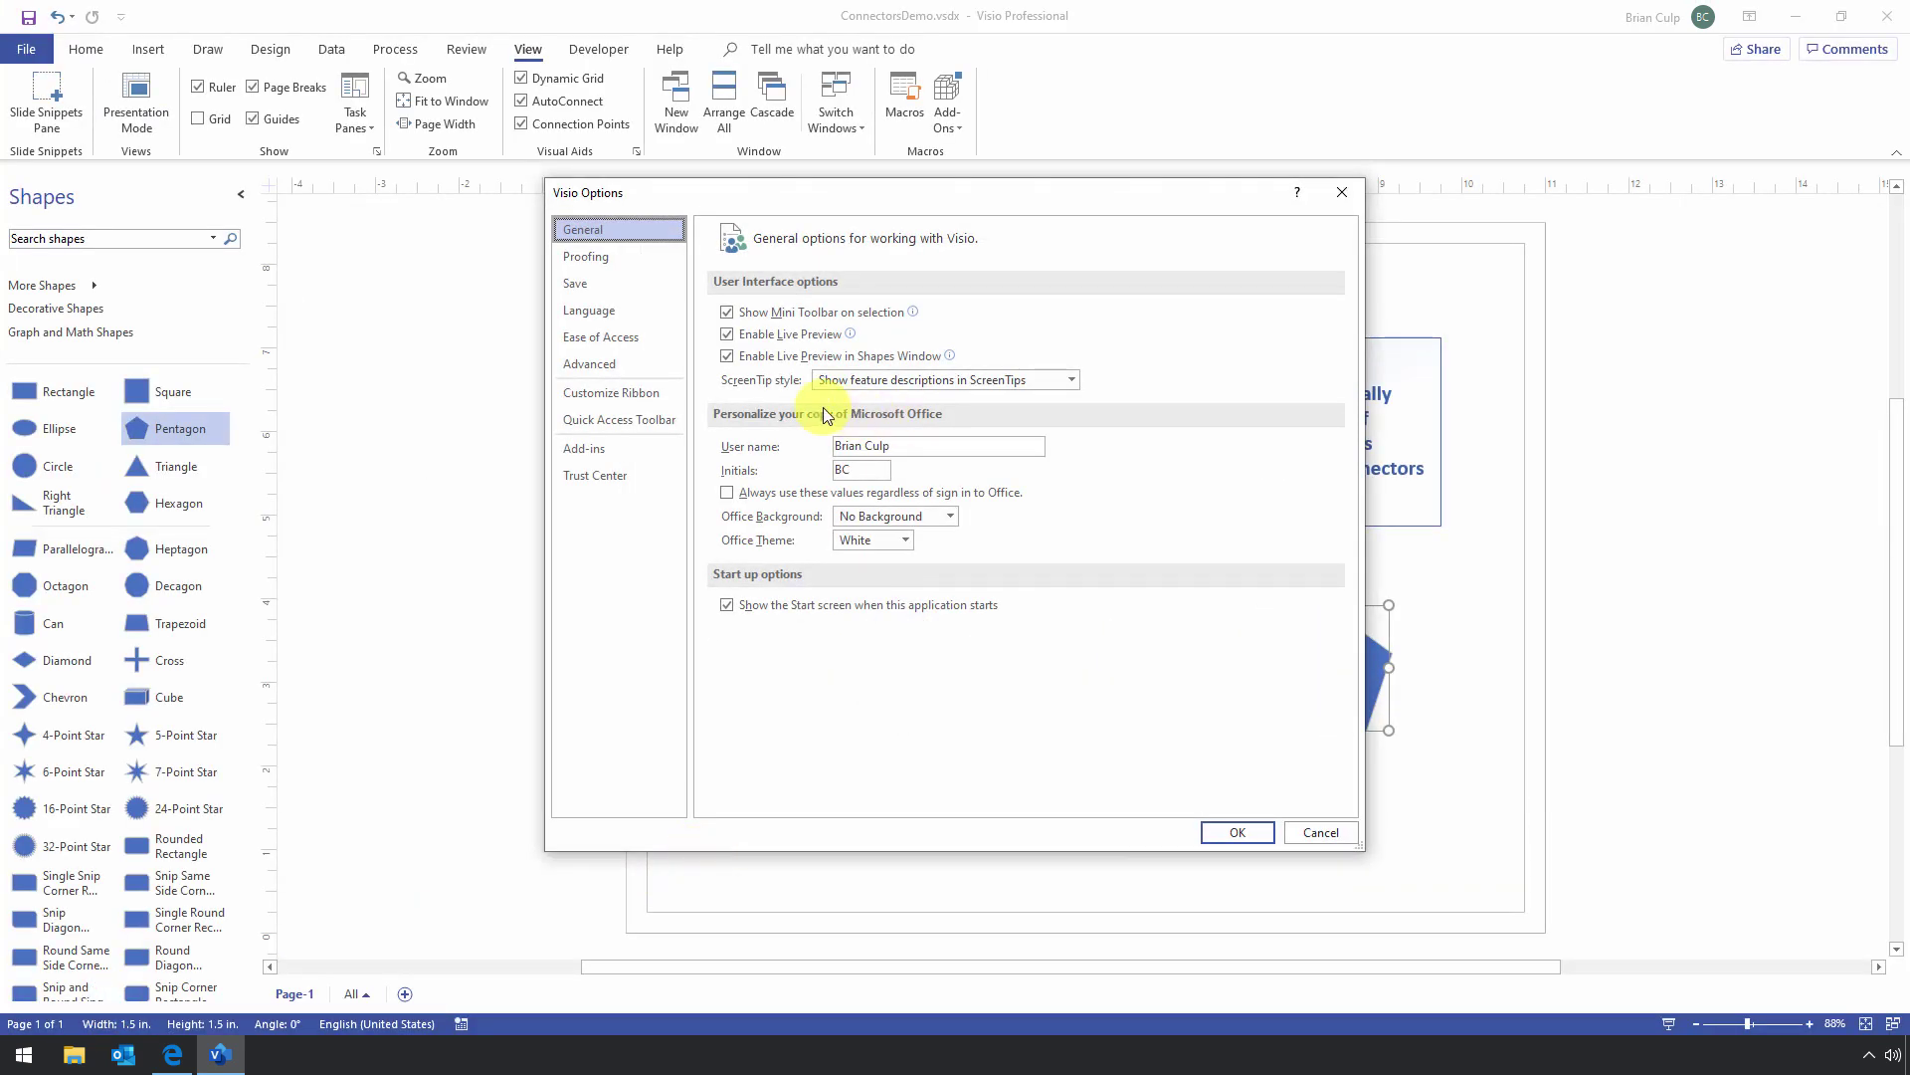
left_click(652, 370)
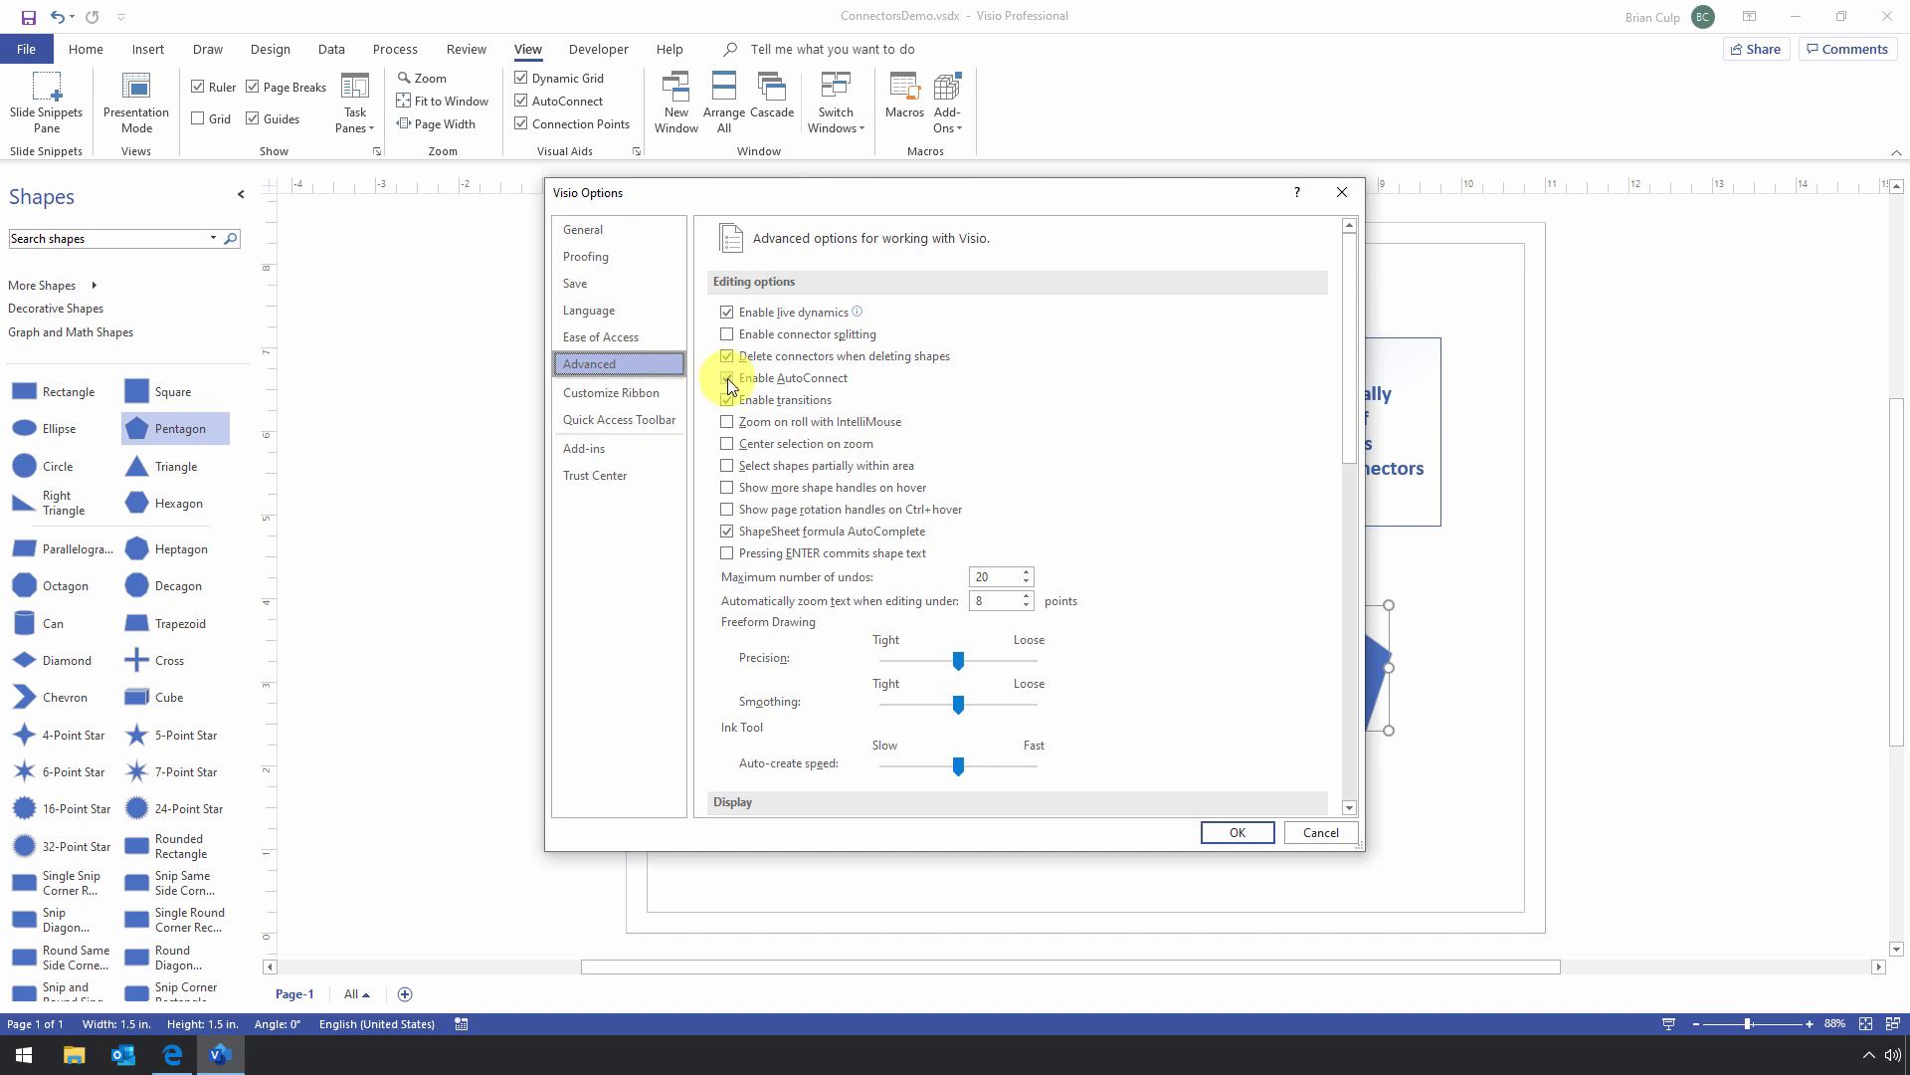
Close the settings, clear AutoConnect, then select and deselect the diamond.
left_click(1237, 831)
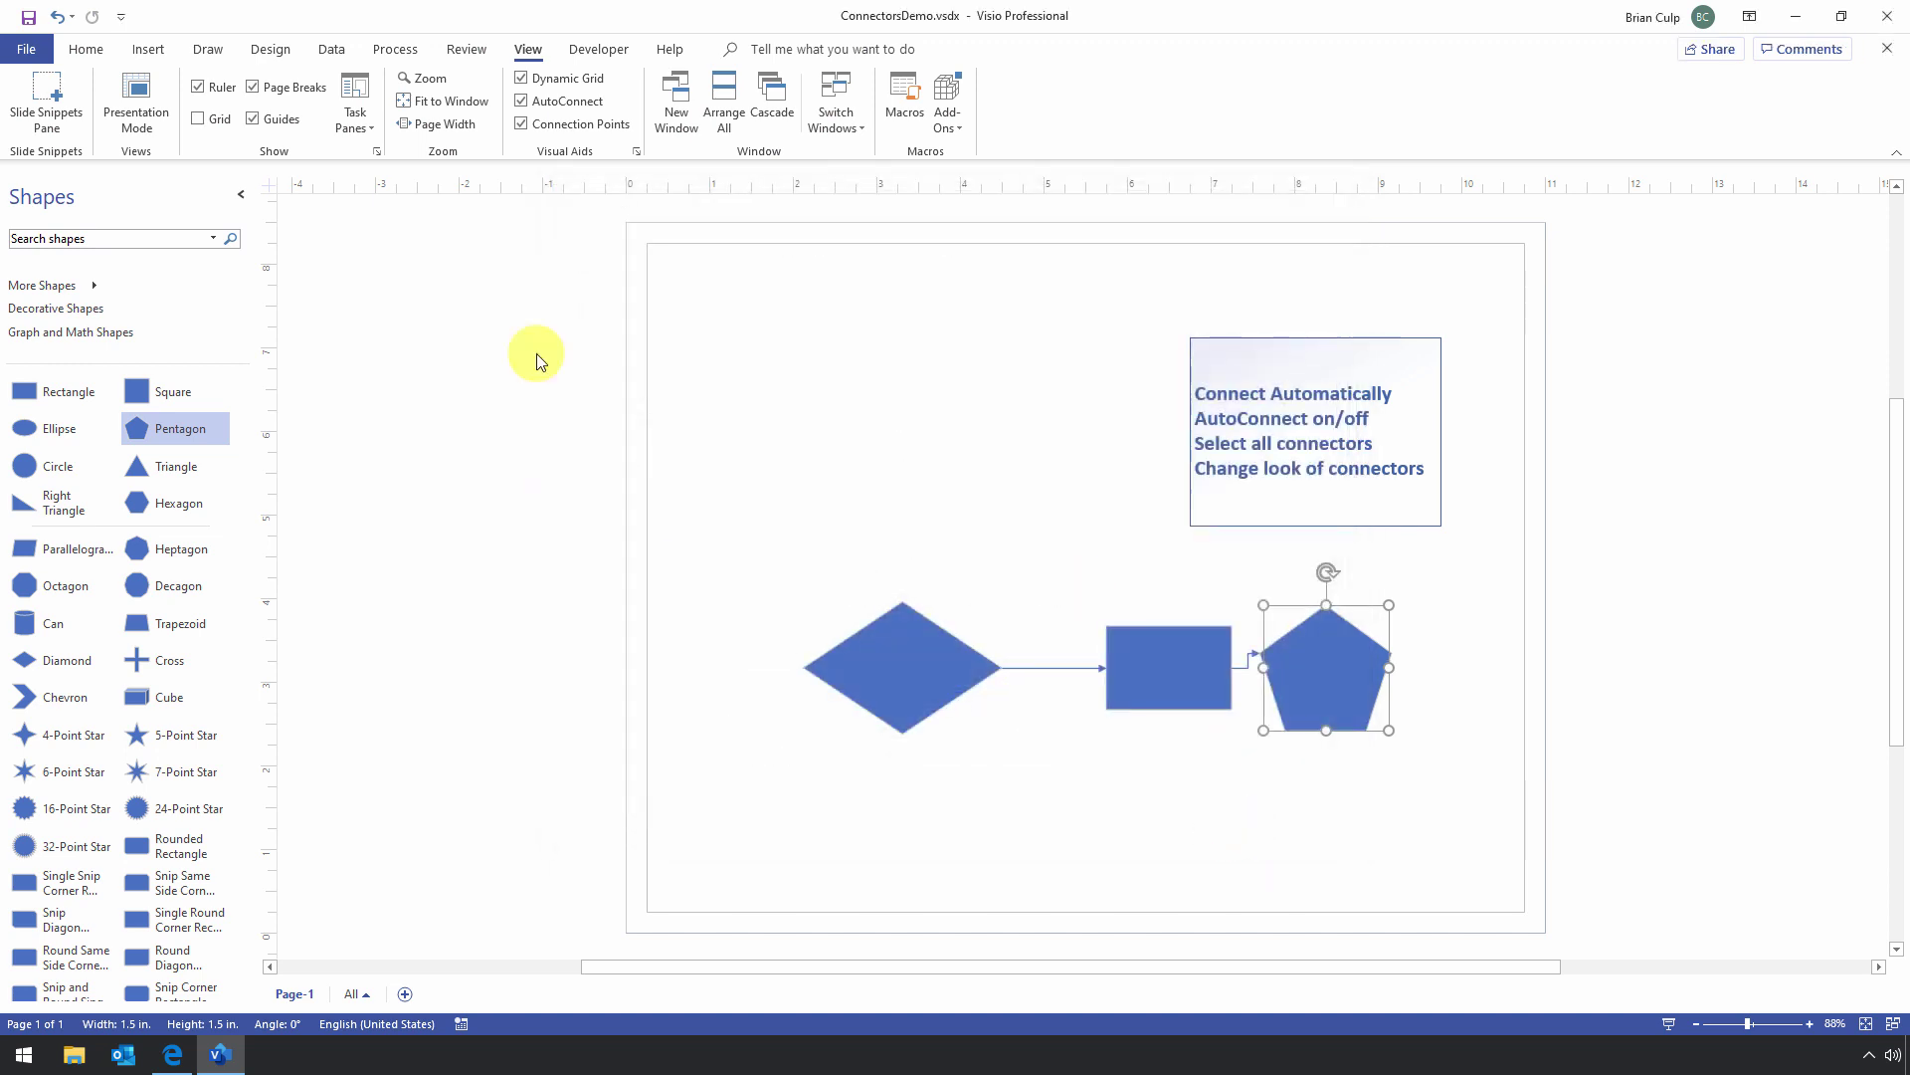
left_click(521, 101)
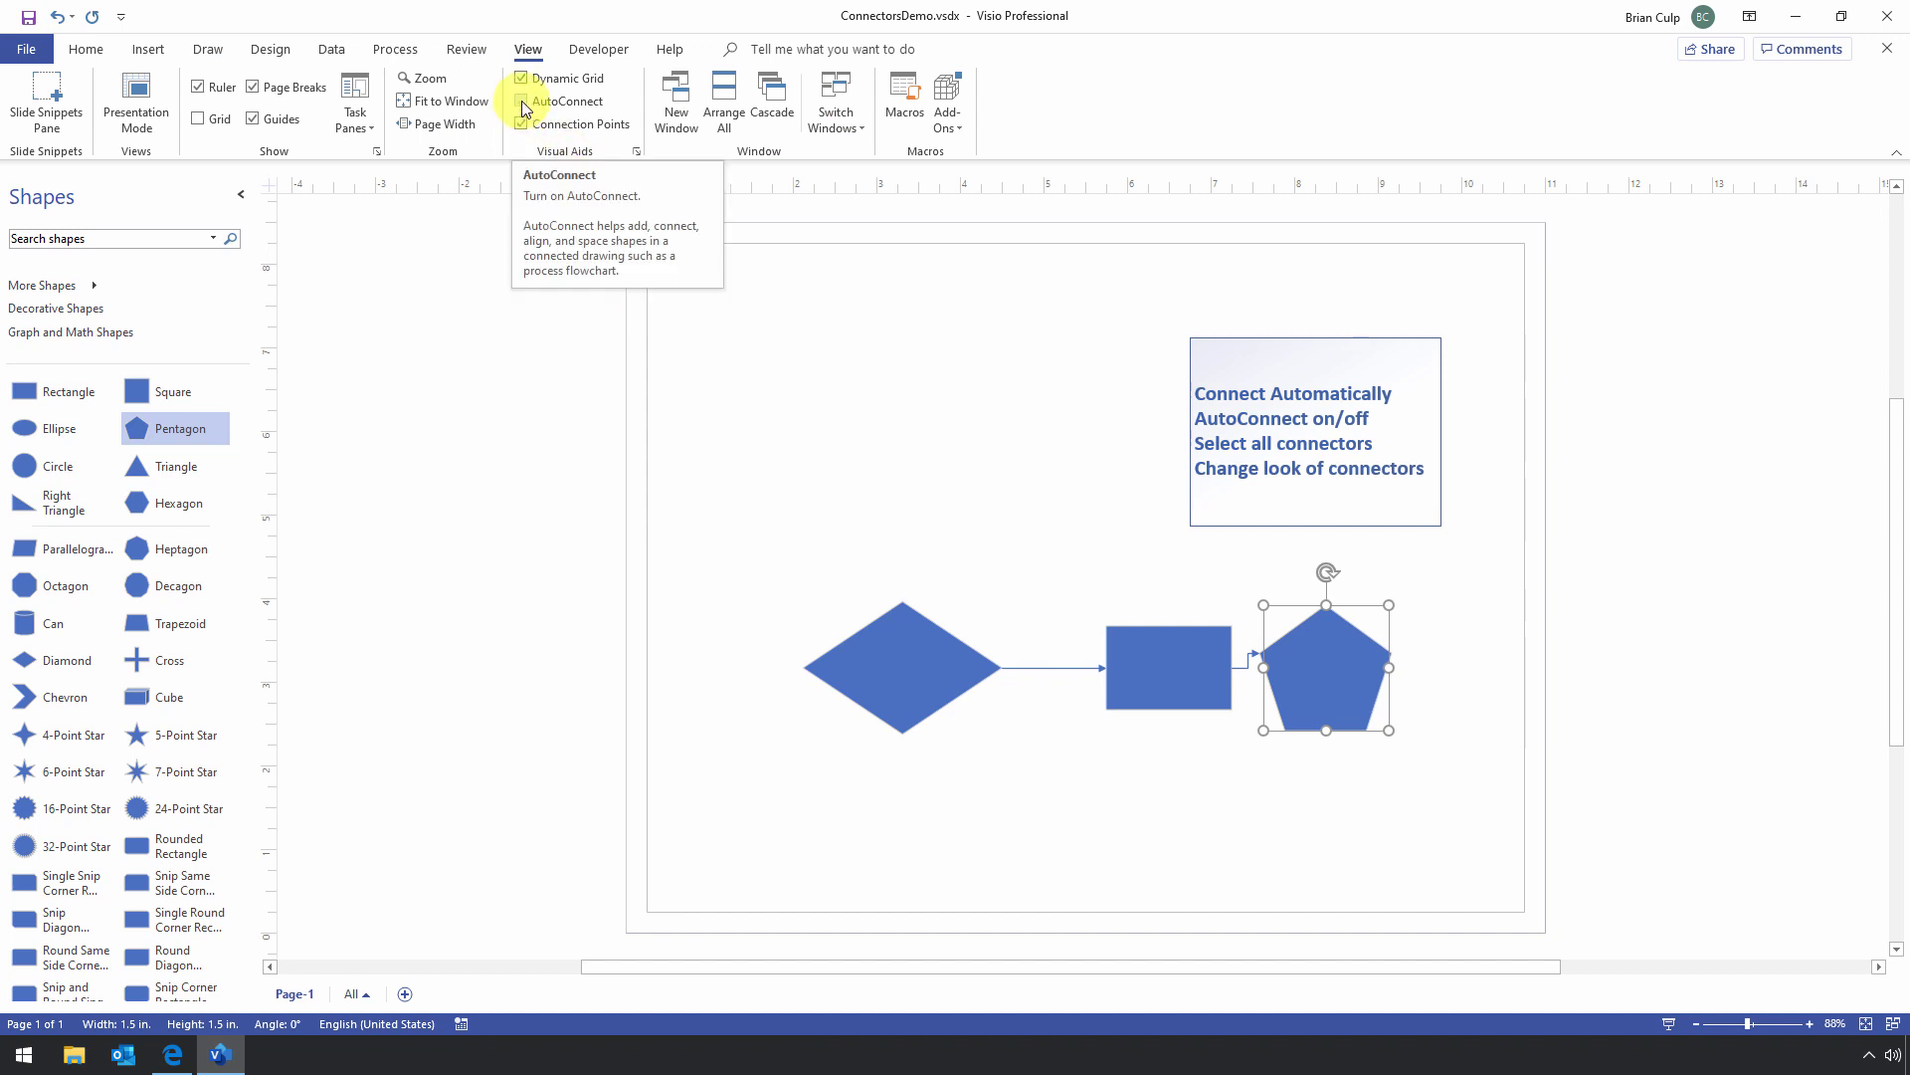
left_click(880, 632)
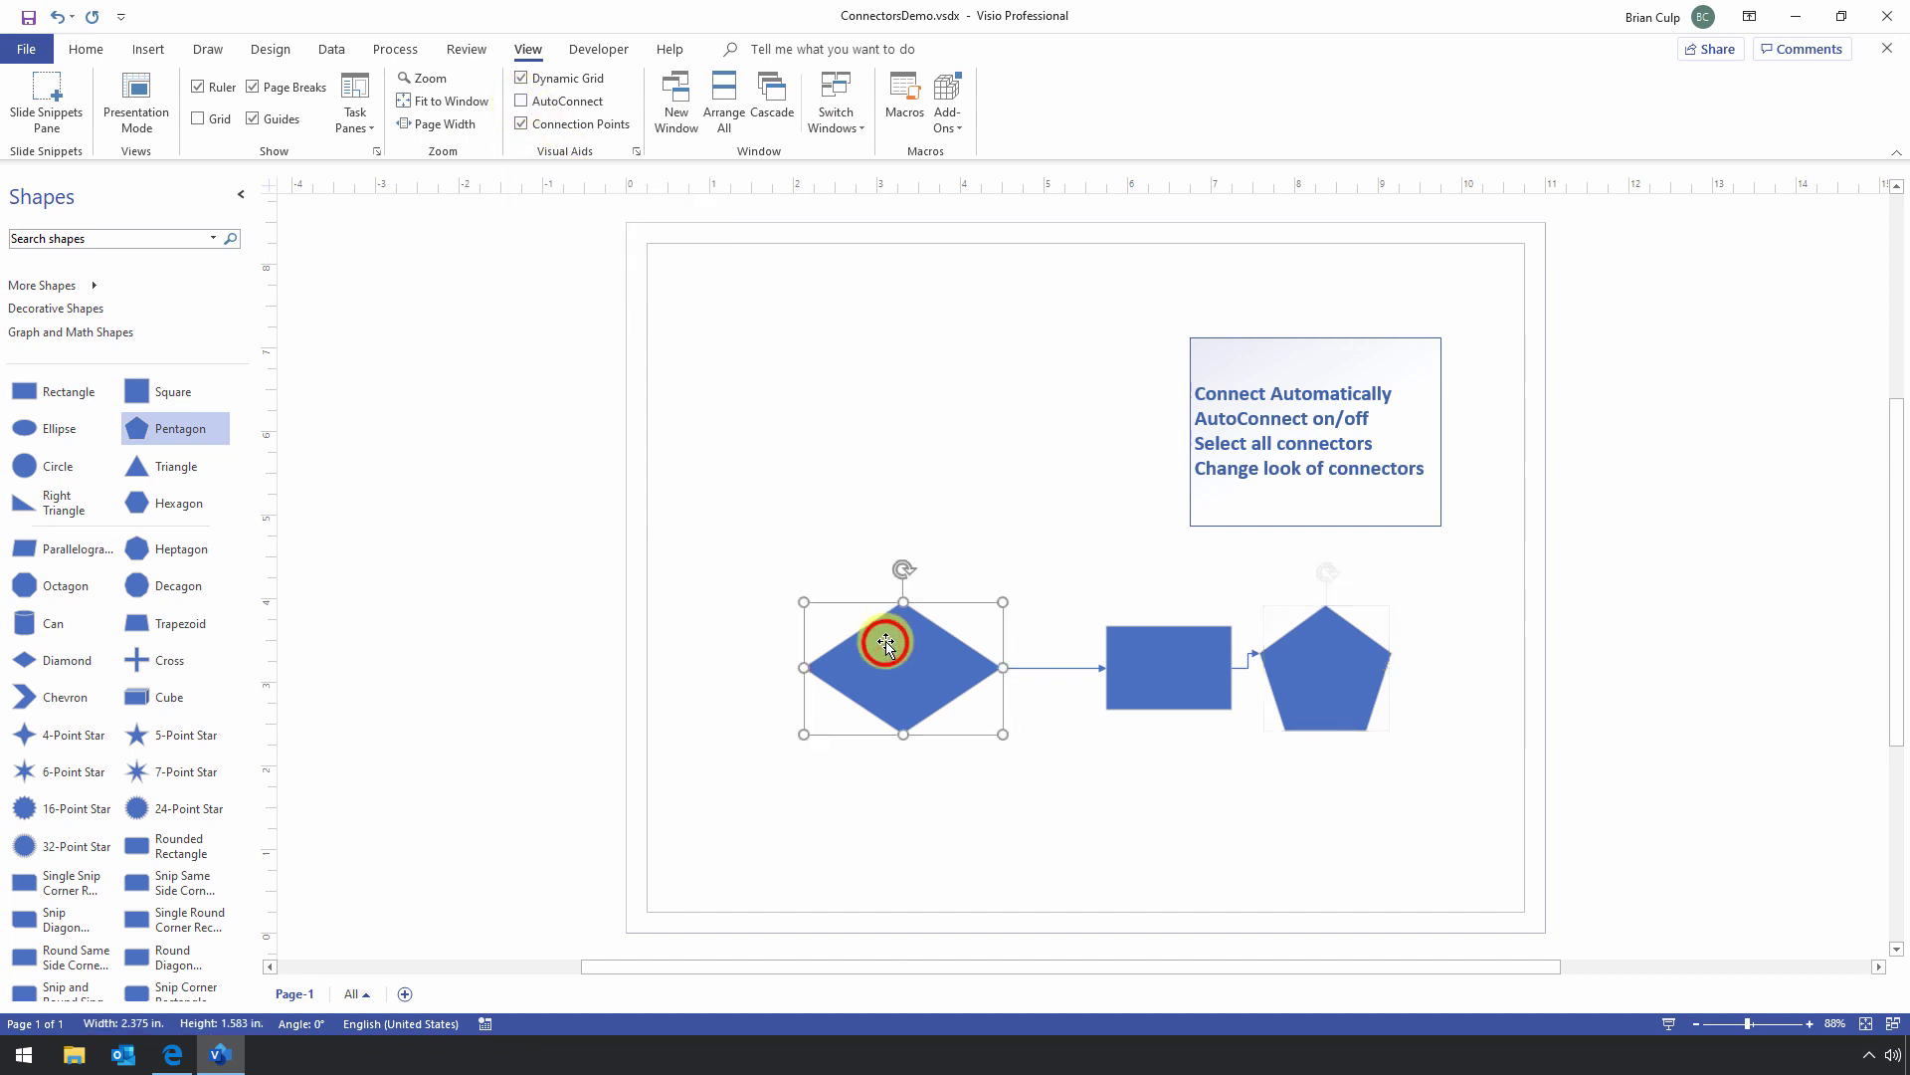
left_click(725, 584)
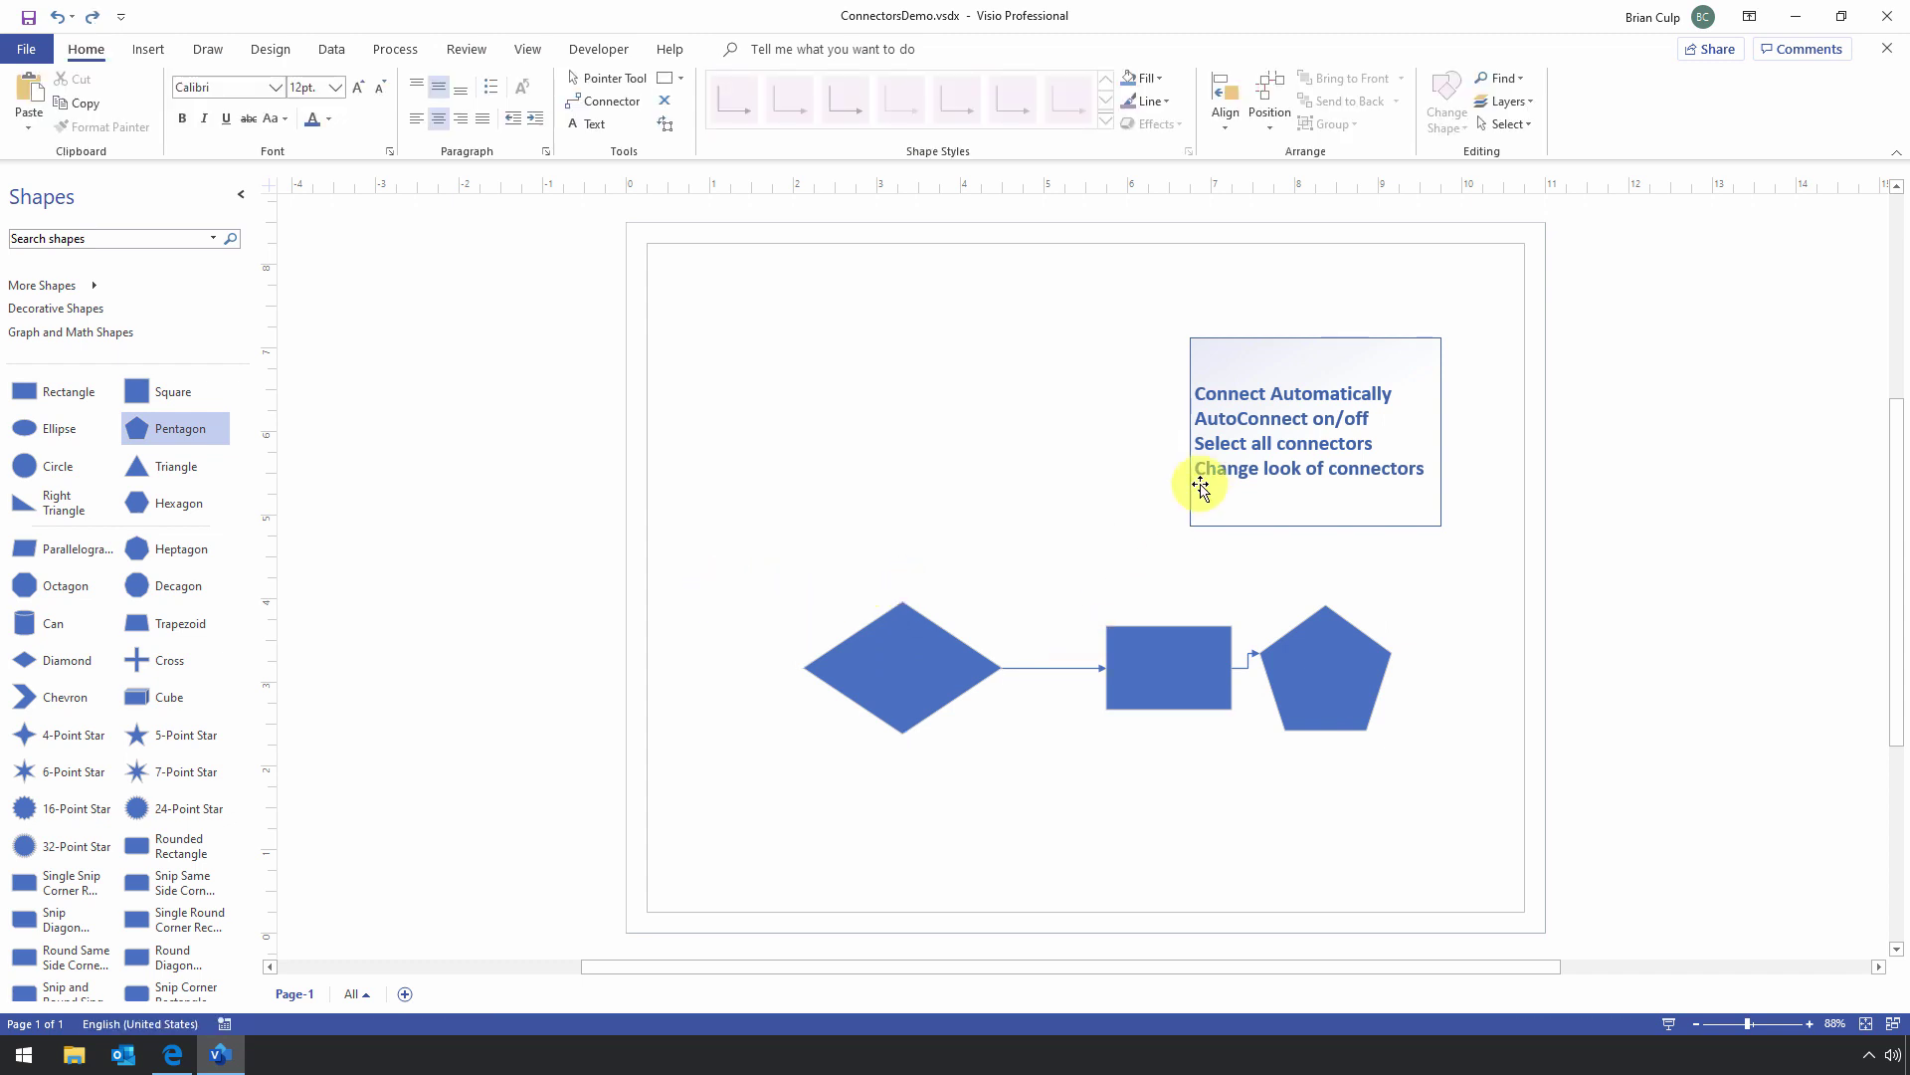
Move the diamond lower left, the rectangle and pentagon up, and raise the text box.
left_click(915, 661)
left_click_drag(916, 661, 827, 686)
left_click_drag(1159, 665, 1080, 643)
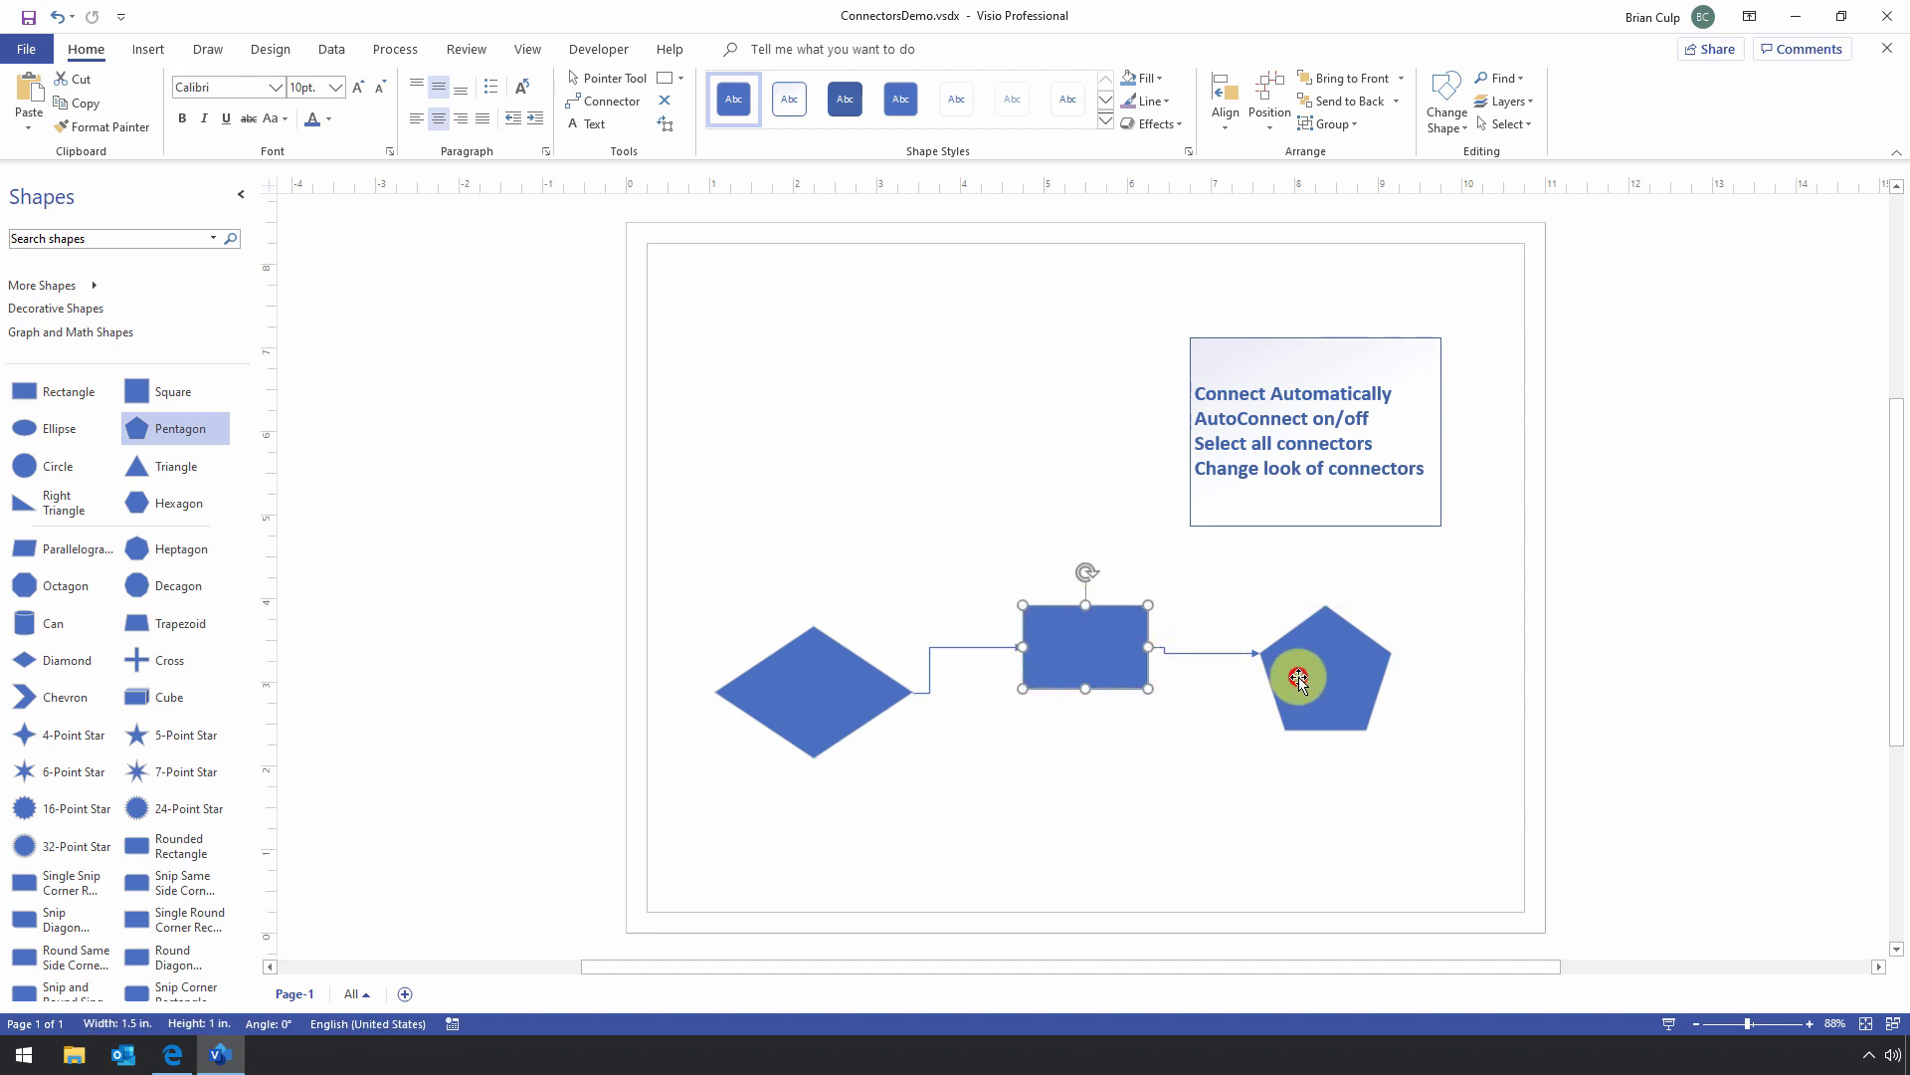
left_click_drag(1300, 670, 1320, 628)
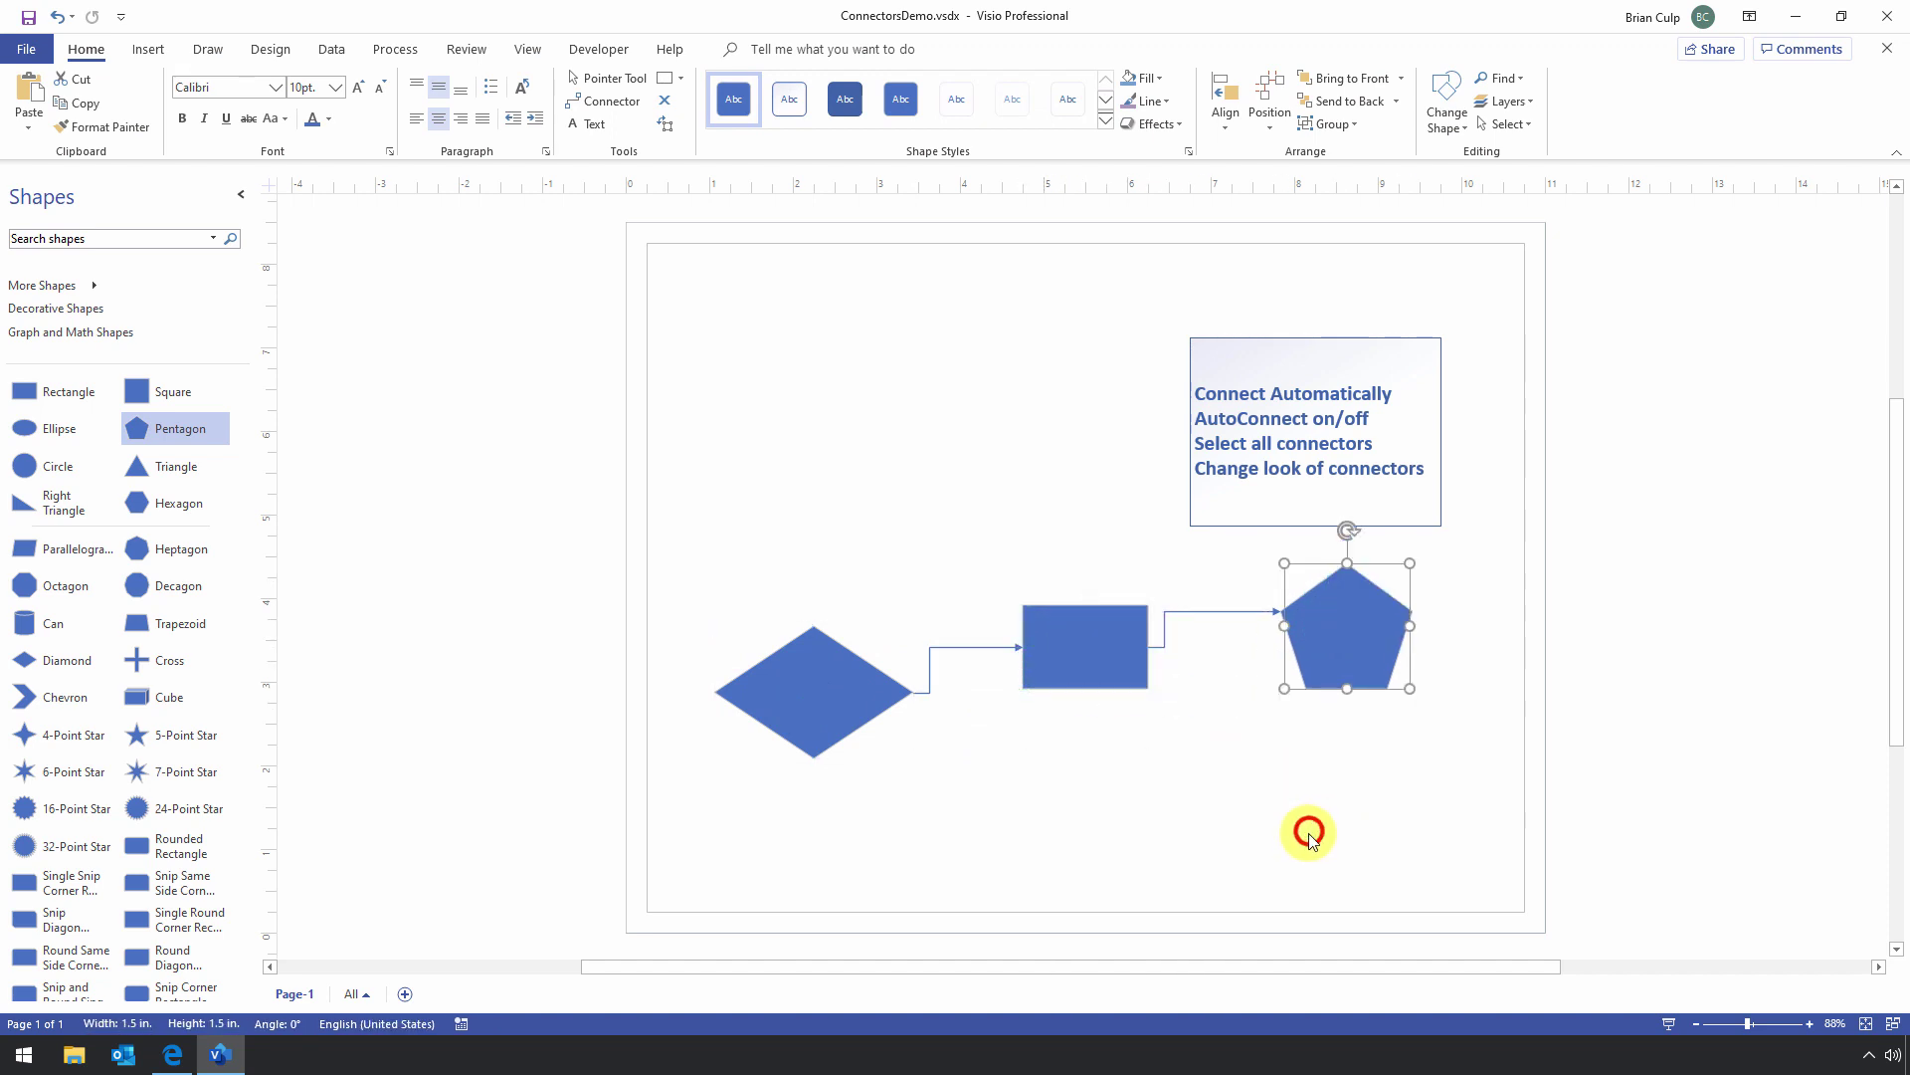
left_click(1289, 867)
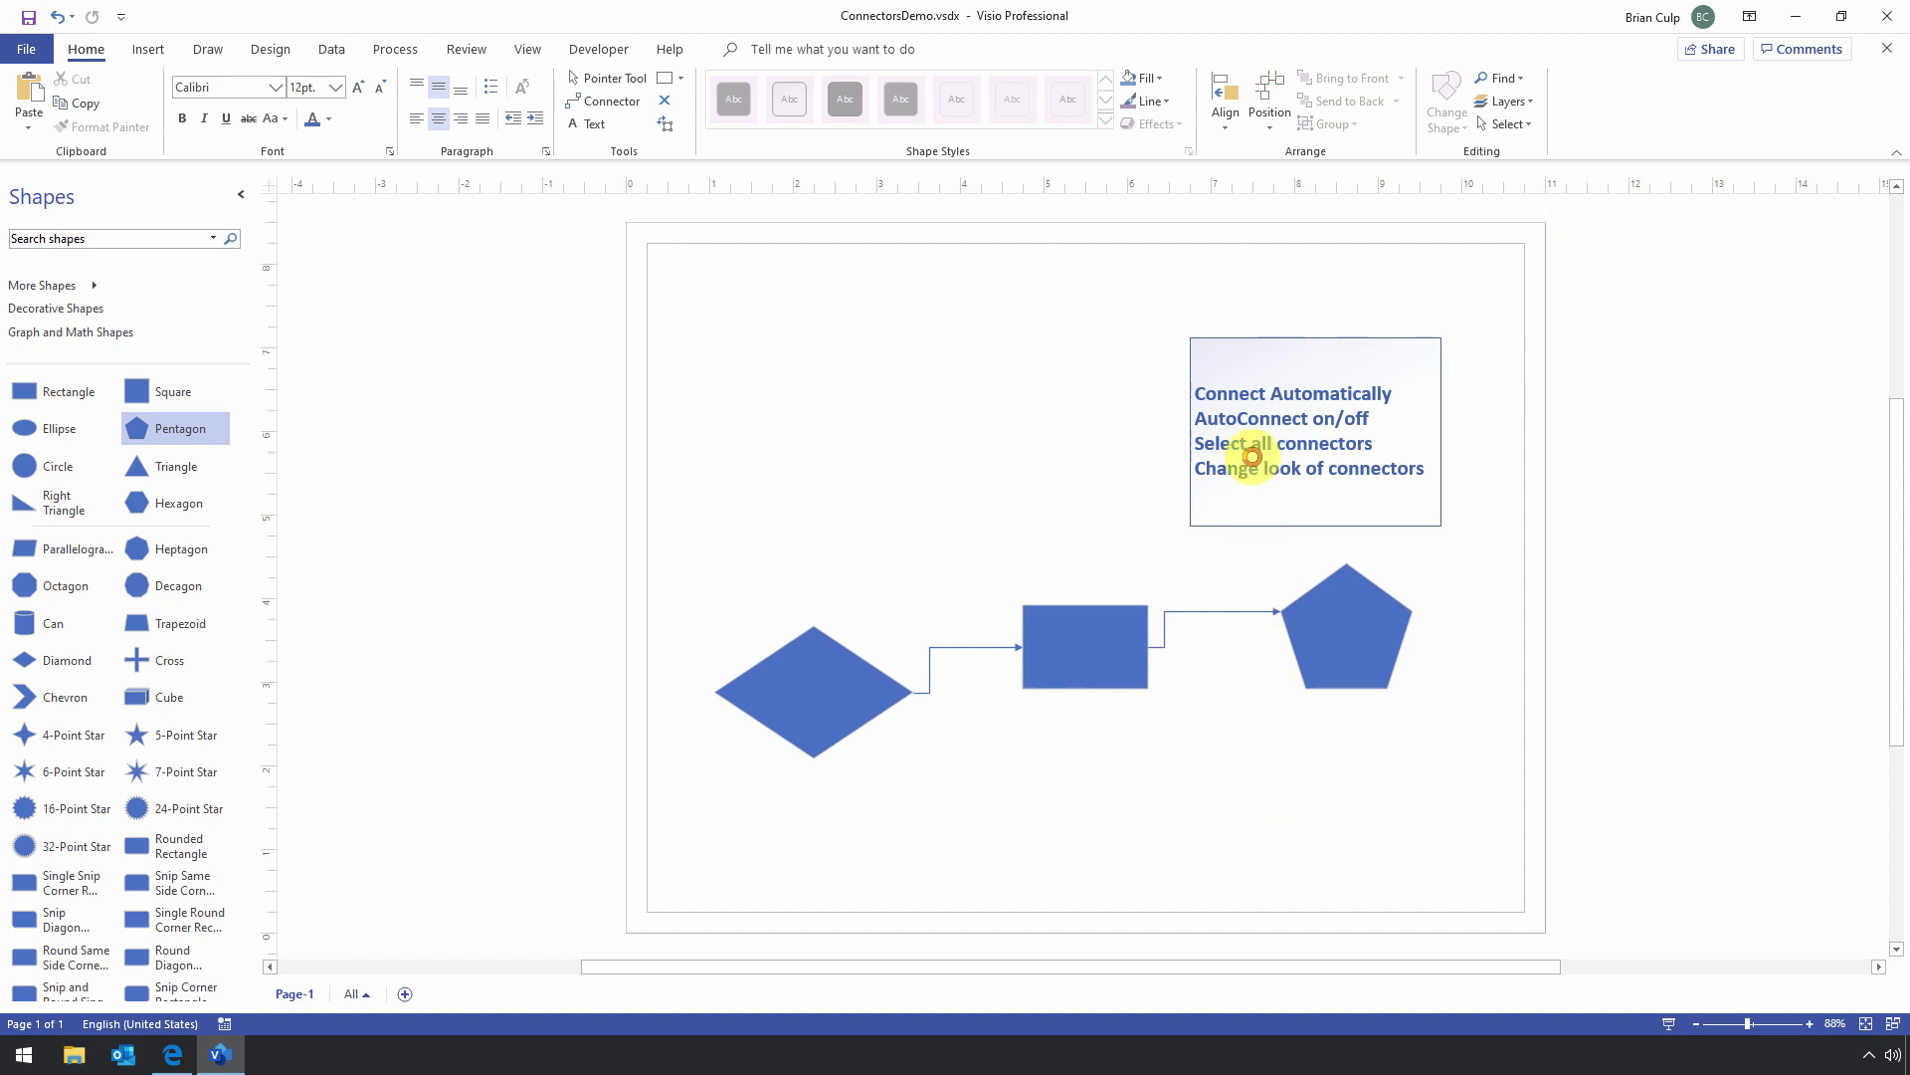
left_click_drag(1247, 468, 1239, 428)
Marquee-select the three shapes with their connectors, then clear the selection.
left_click_drag(726, 511, 1506, 889)
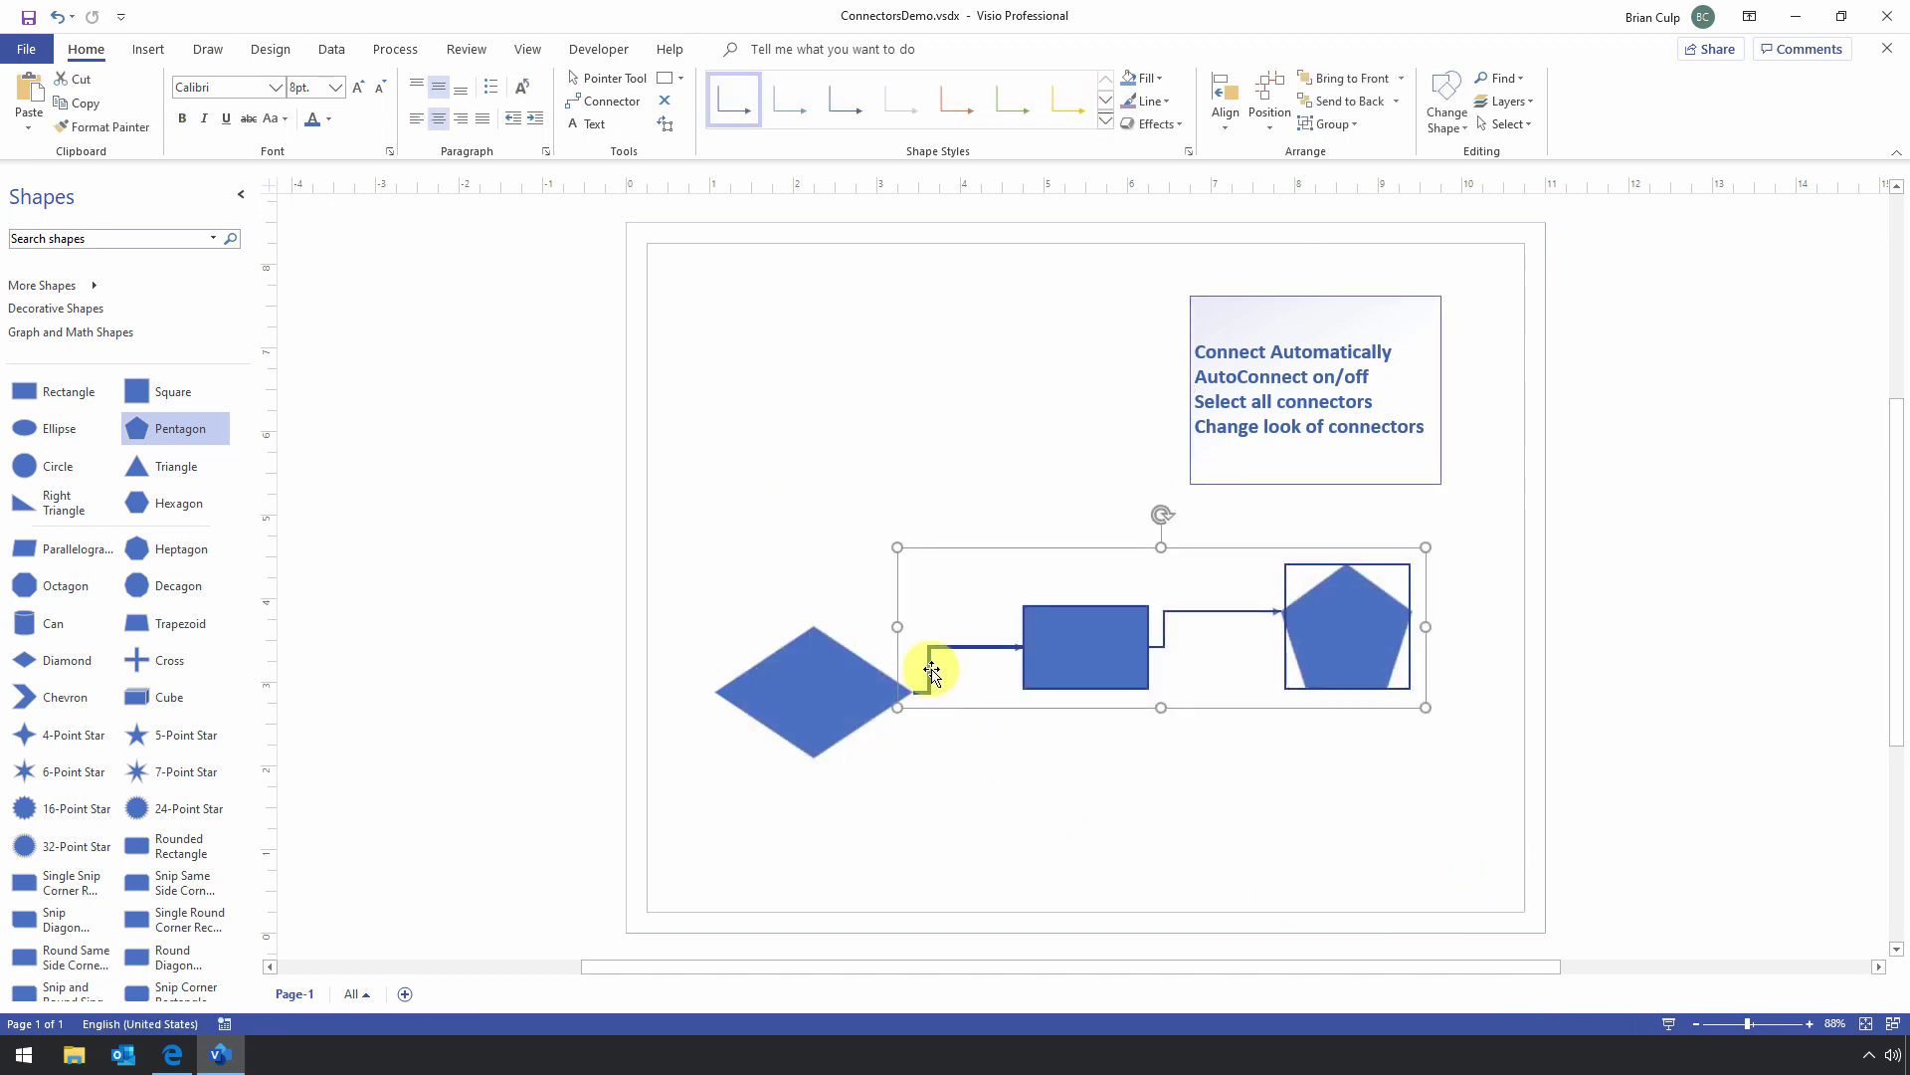
left_click_drag(685, 496, 1459, 868)
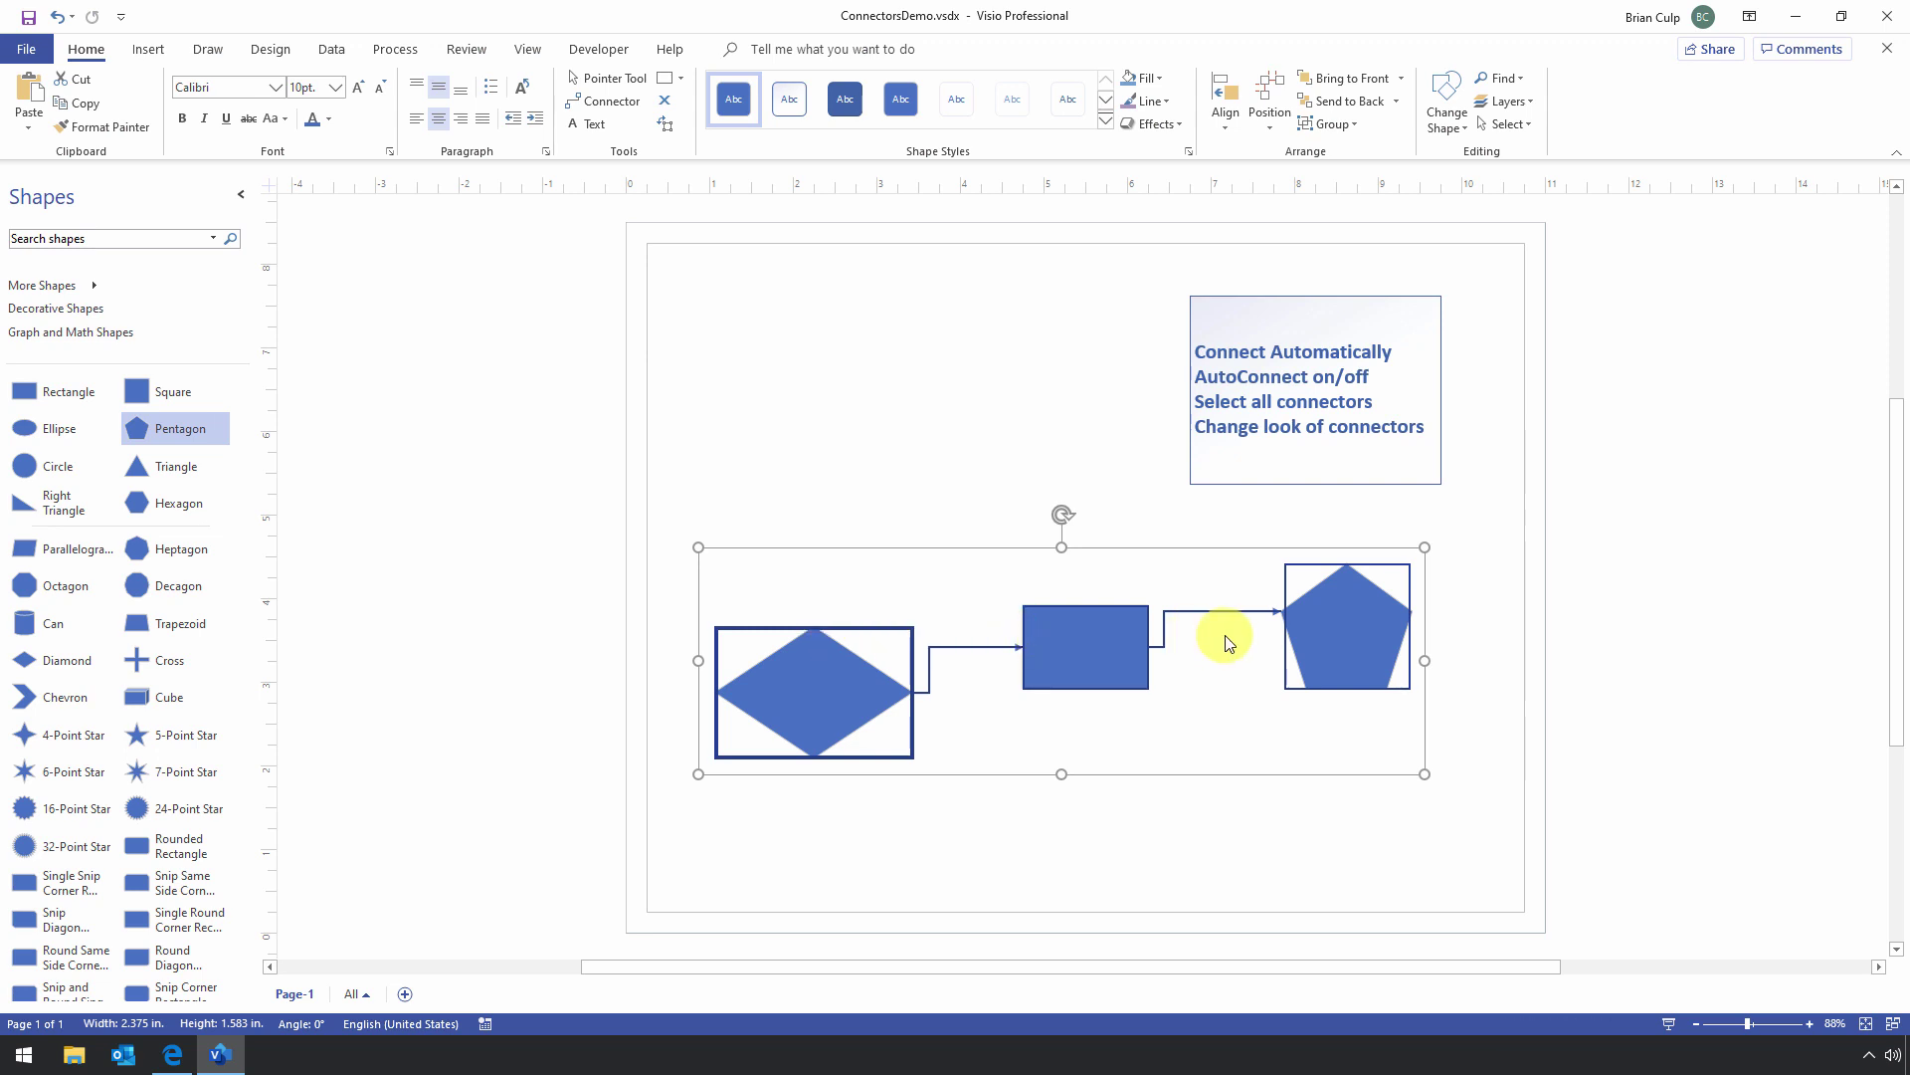
left_click(1019, 496)
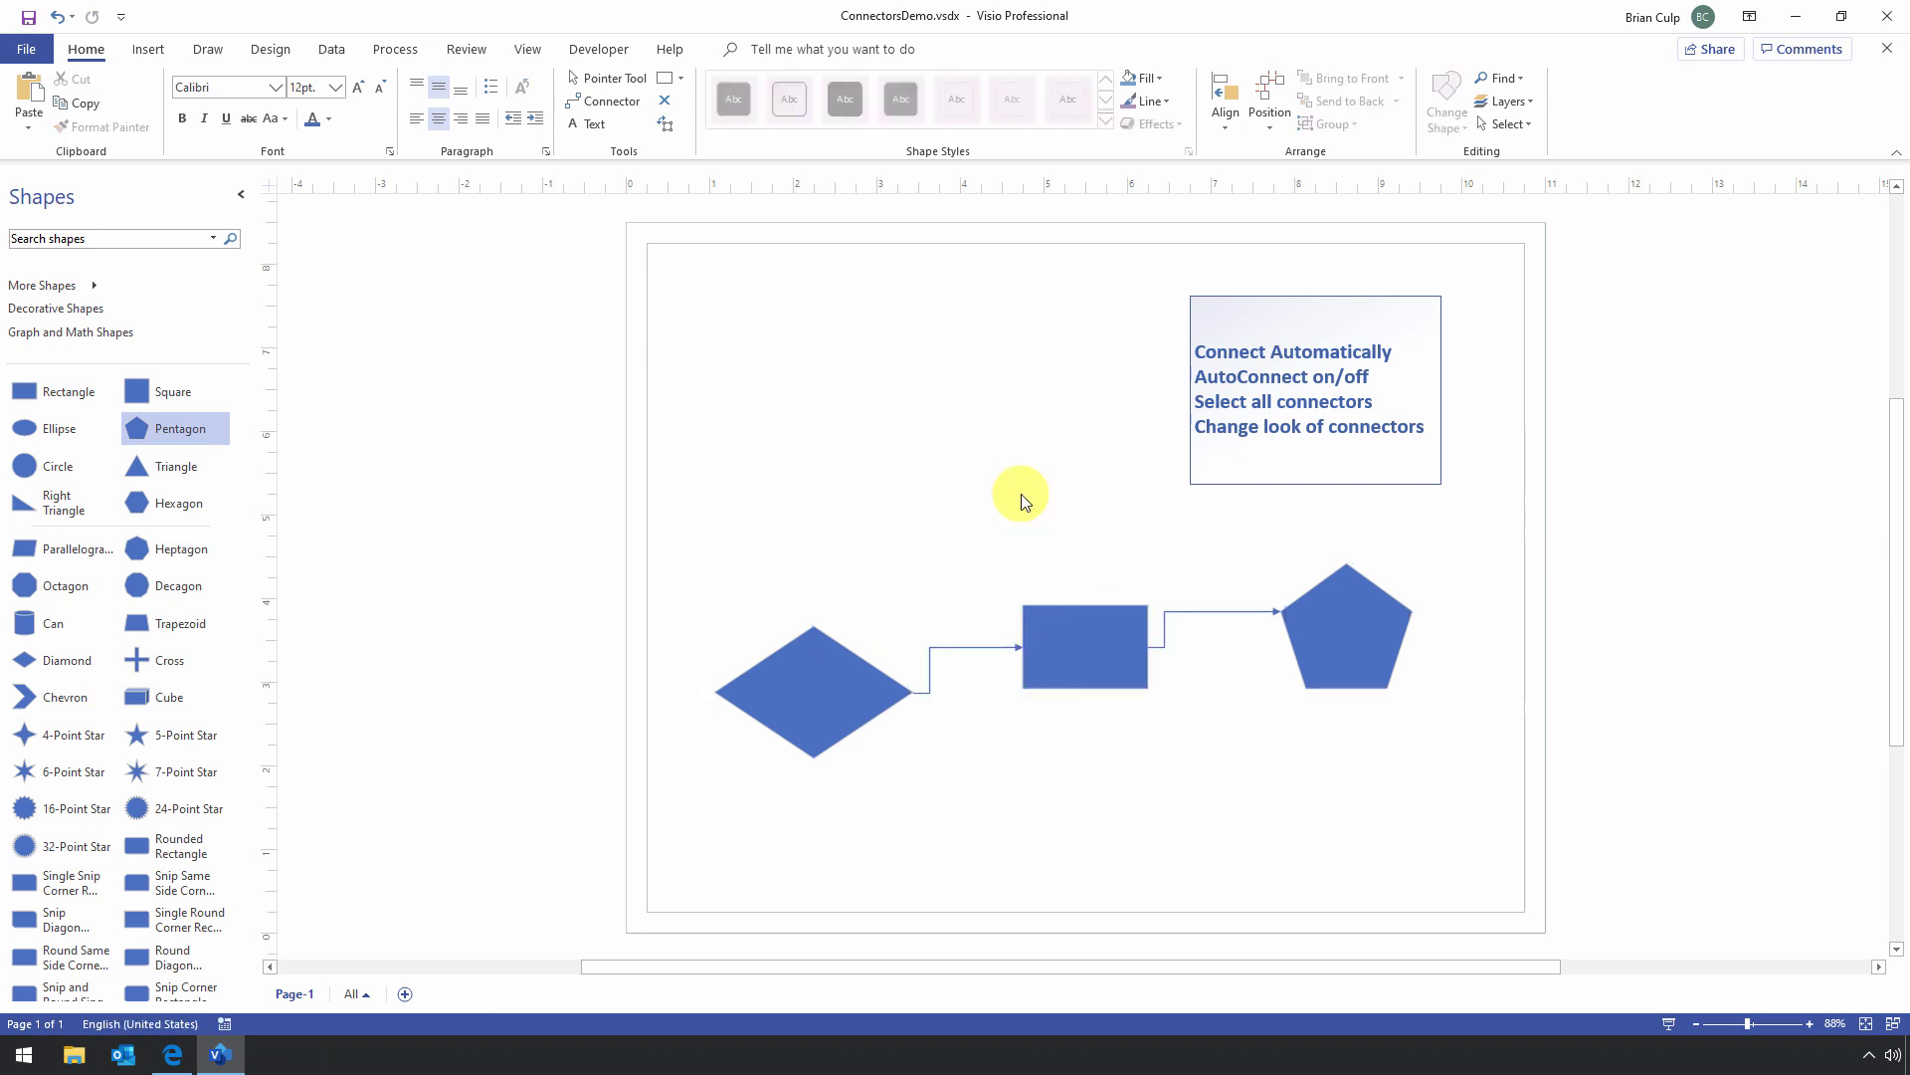
Select both connectors via Select by Type, Shape role with only Connectors checked.
left_click(1504, 124)
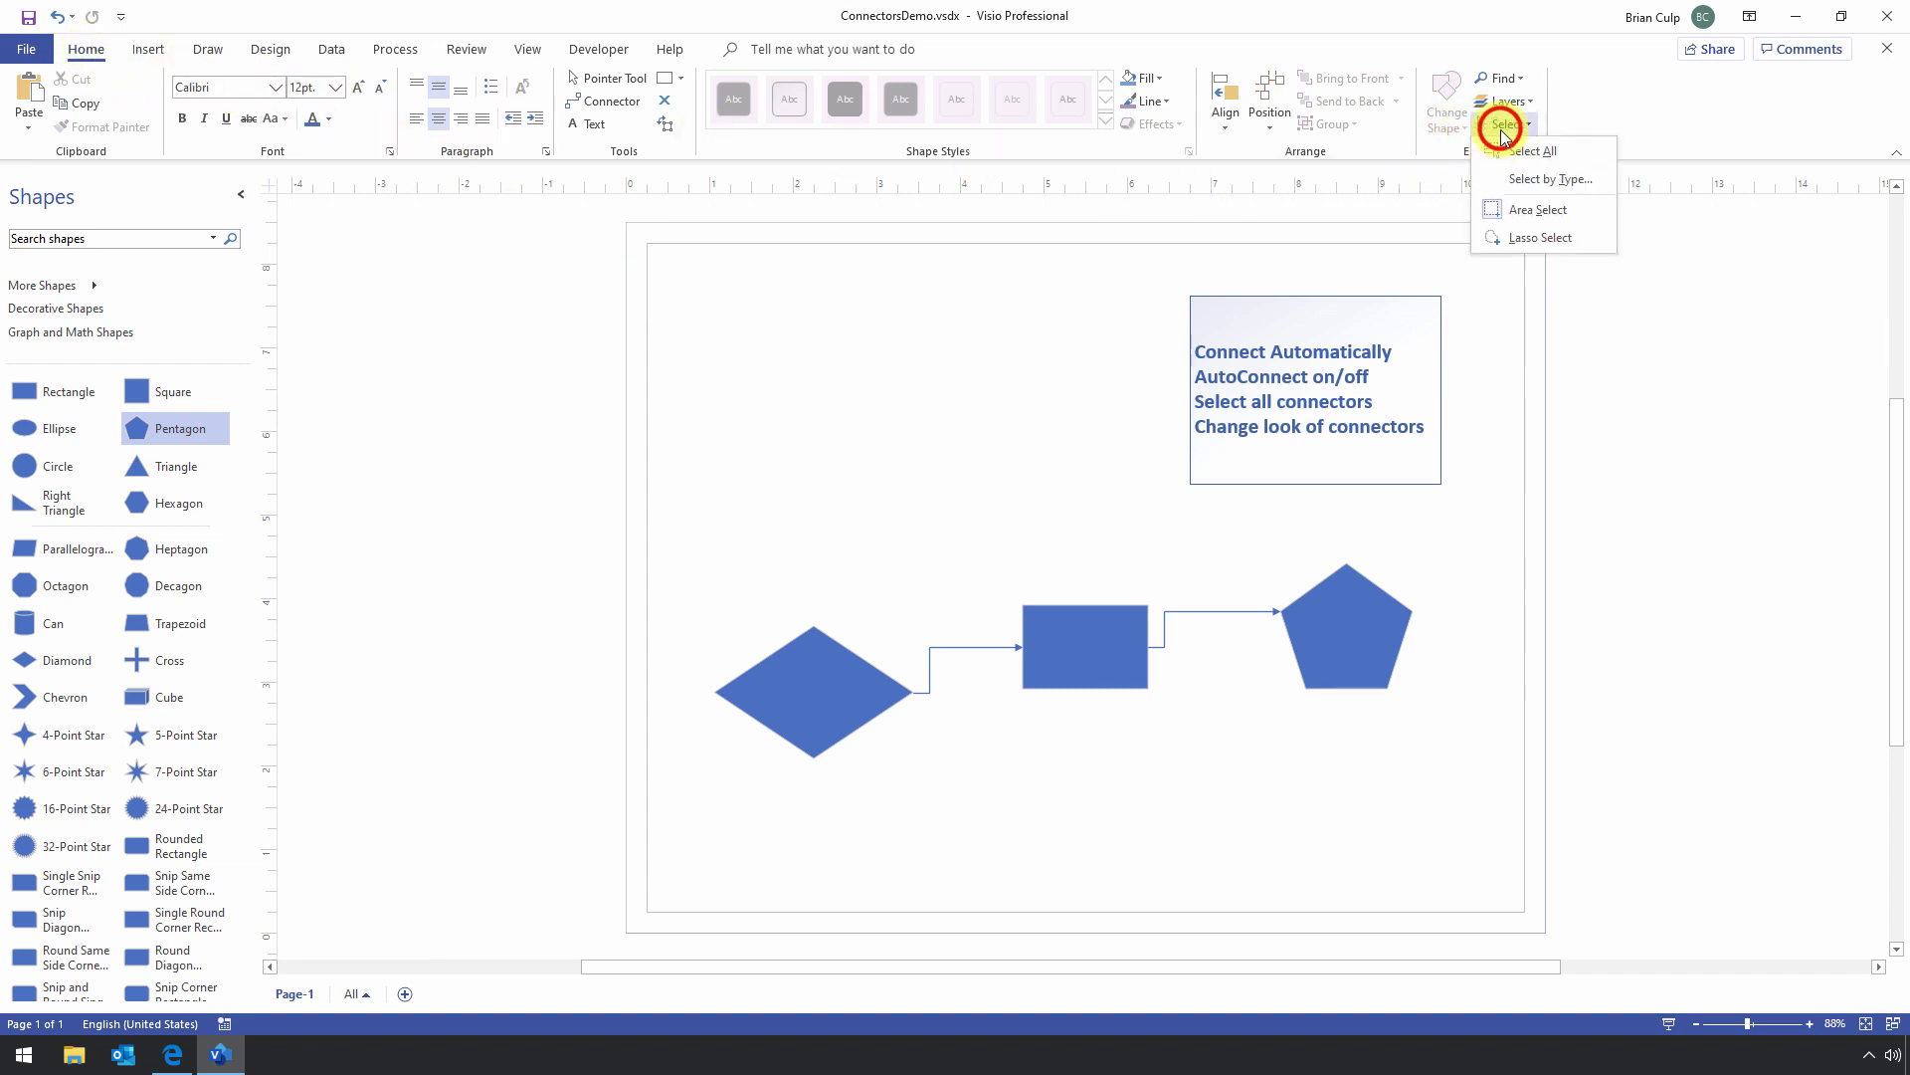
left_click(1538, 179)
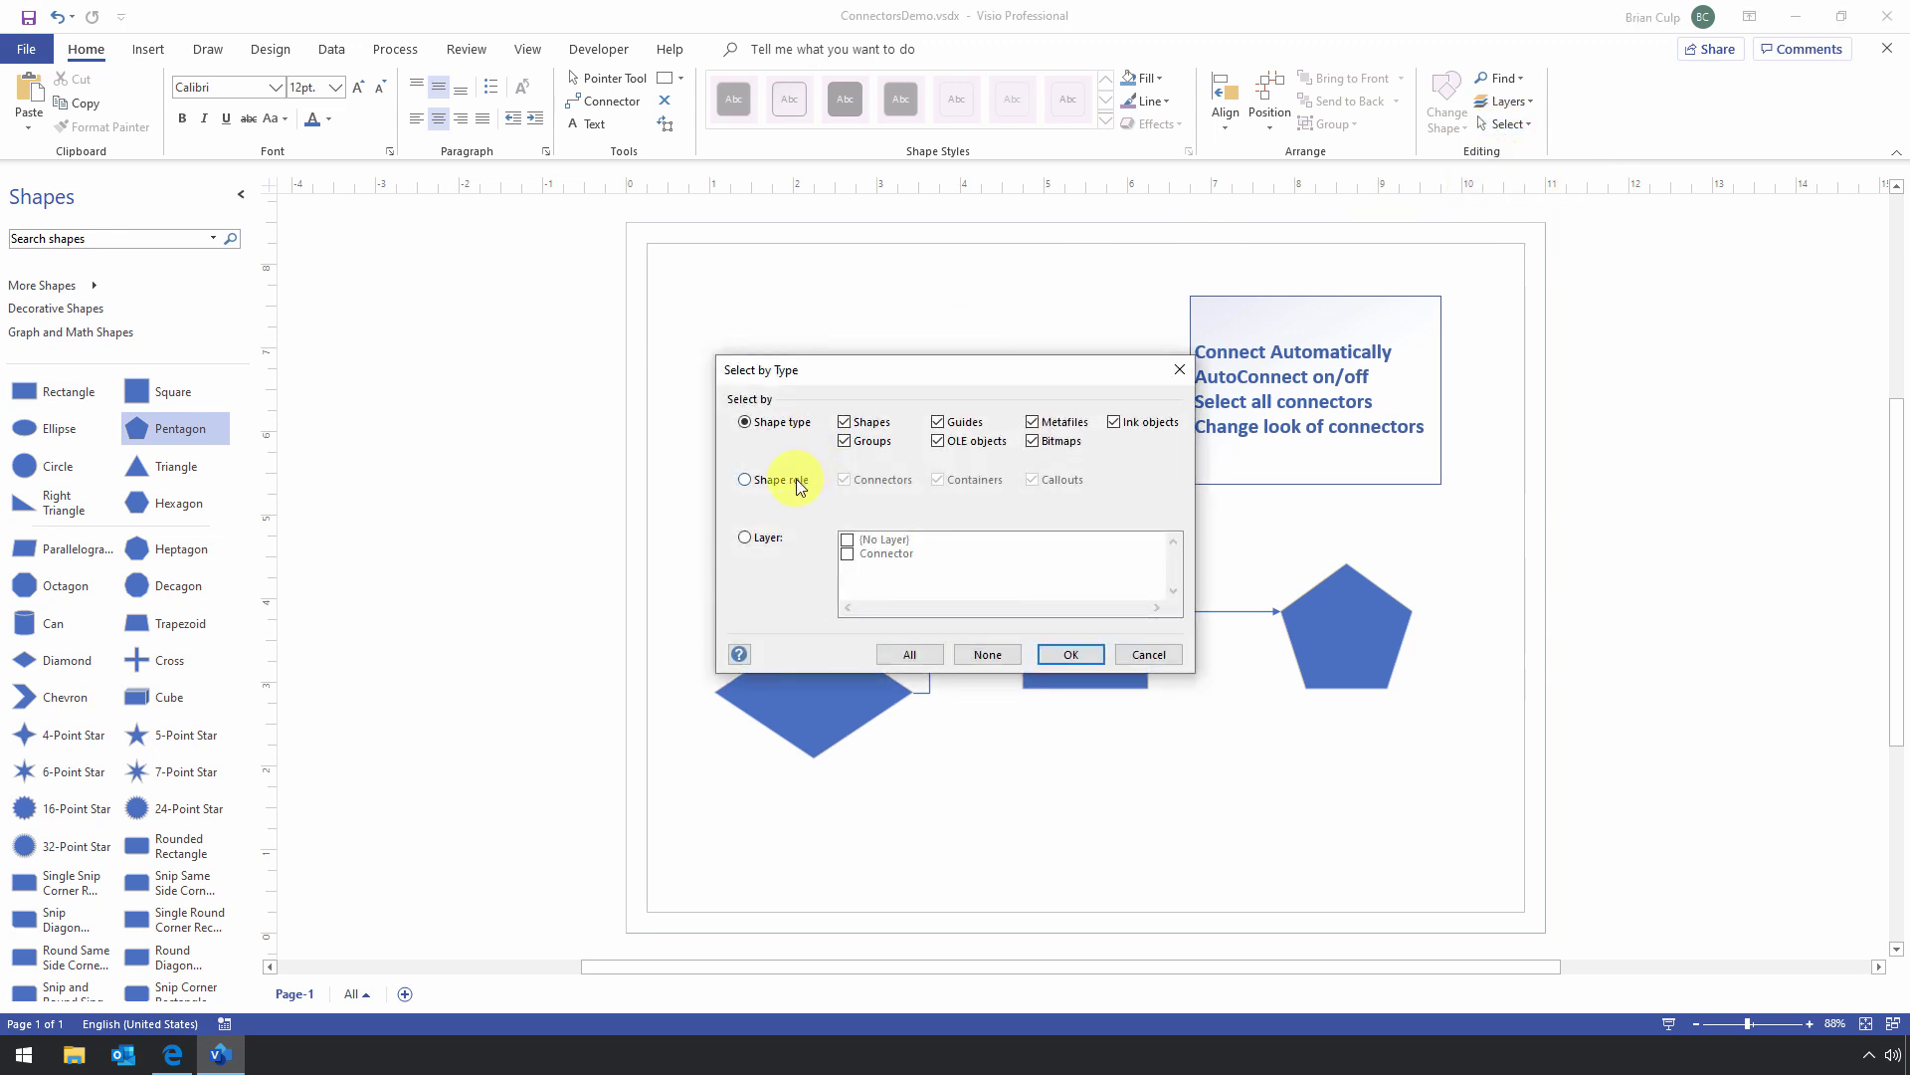
left_click(795, 481)
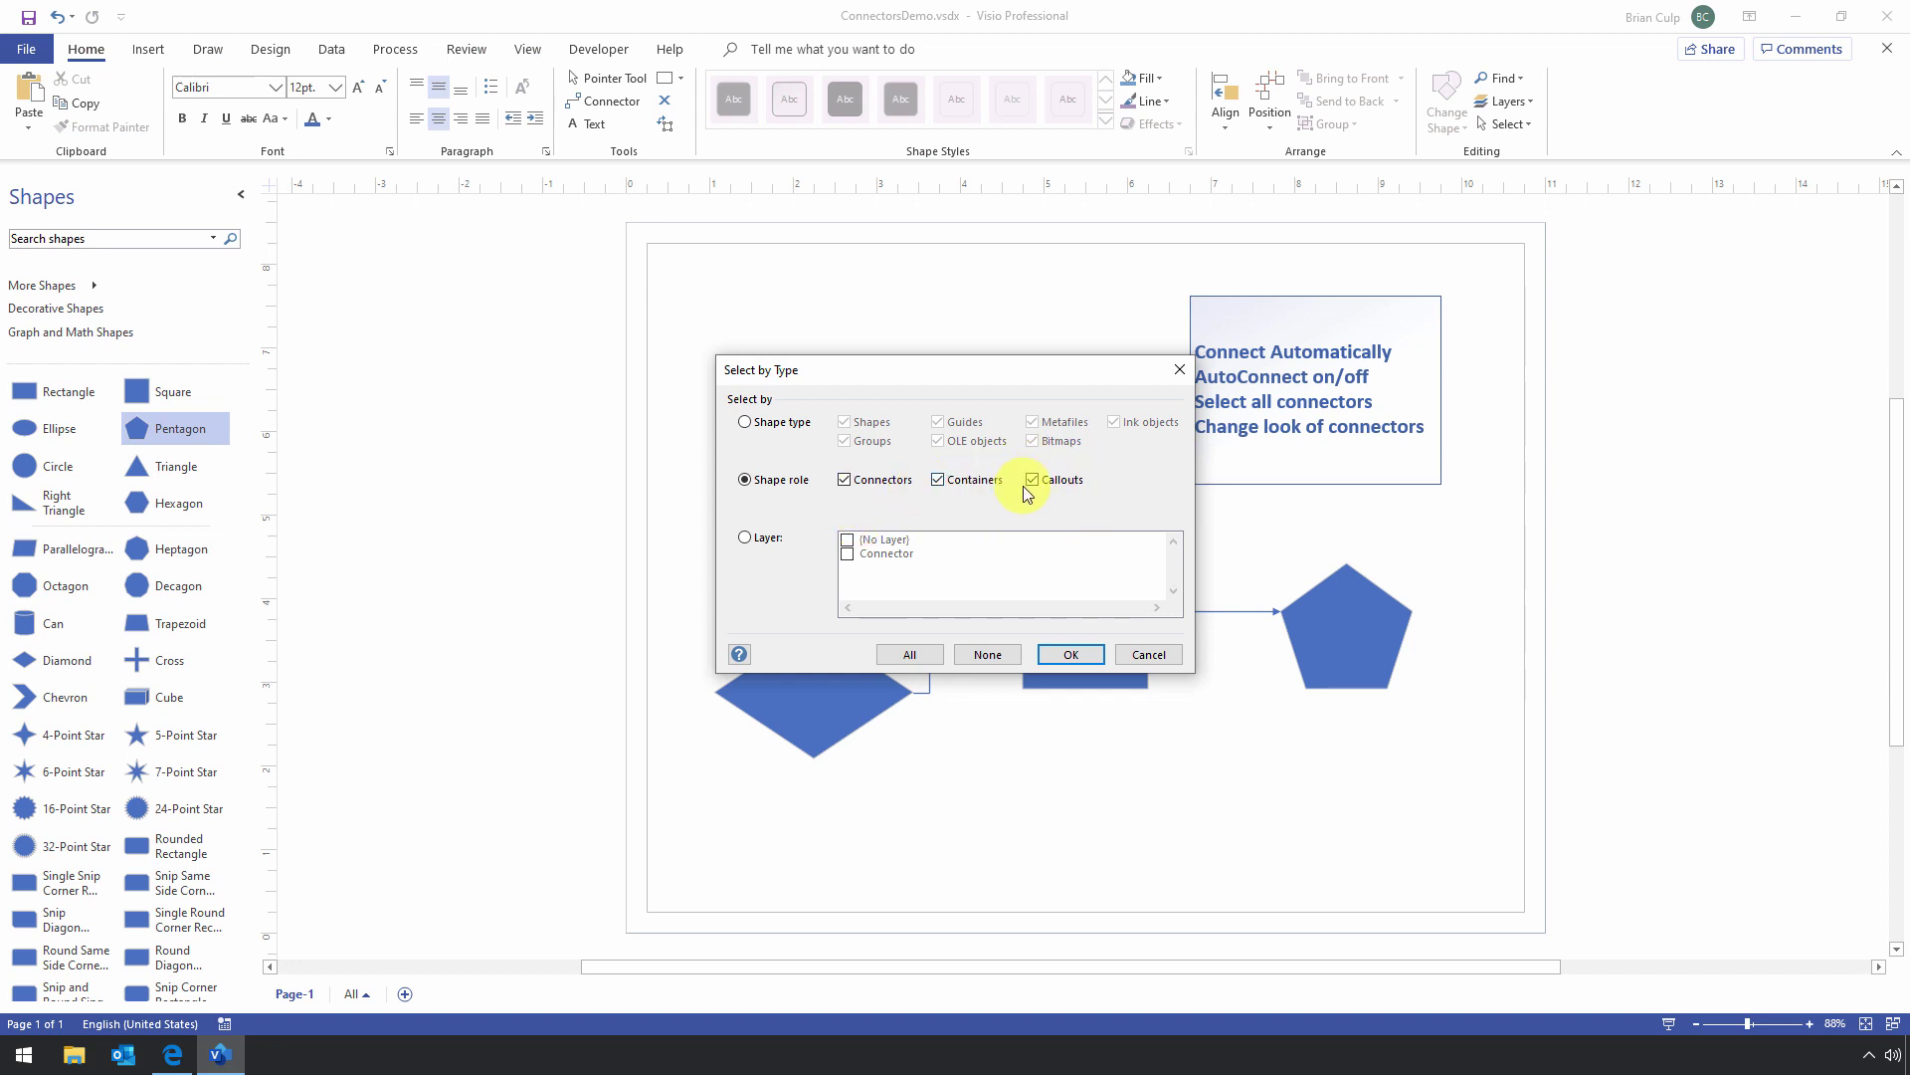
left_click(939, 481)
left_click(1038, 482)
left_click(1071, 655)
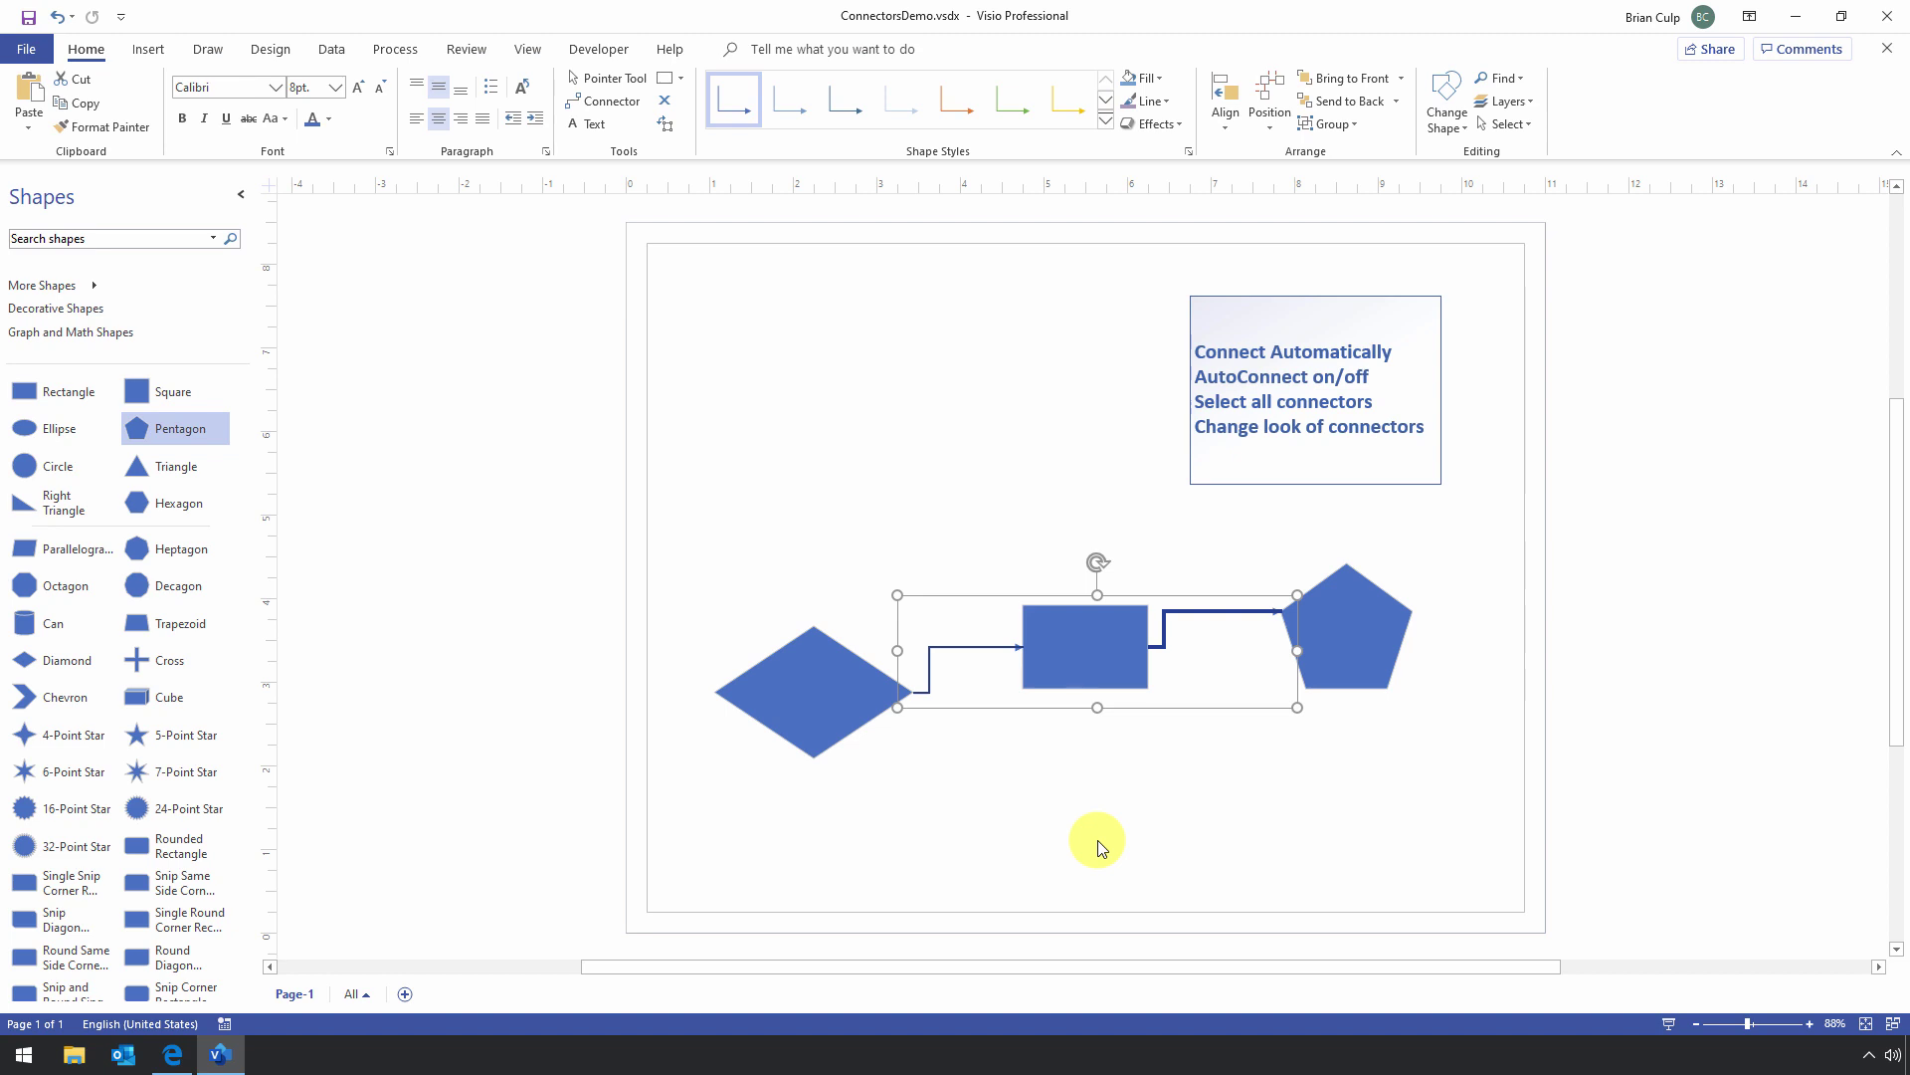
Clear the selection, click each connector alone, then reselect all connectors by Shape role.
left_click(965, 751)
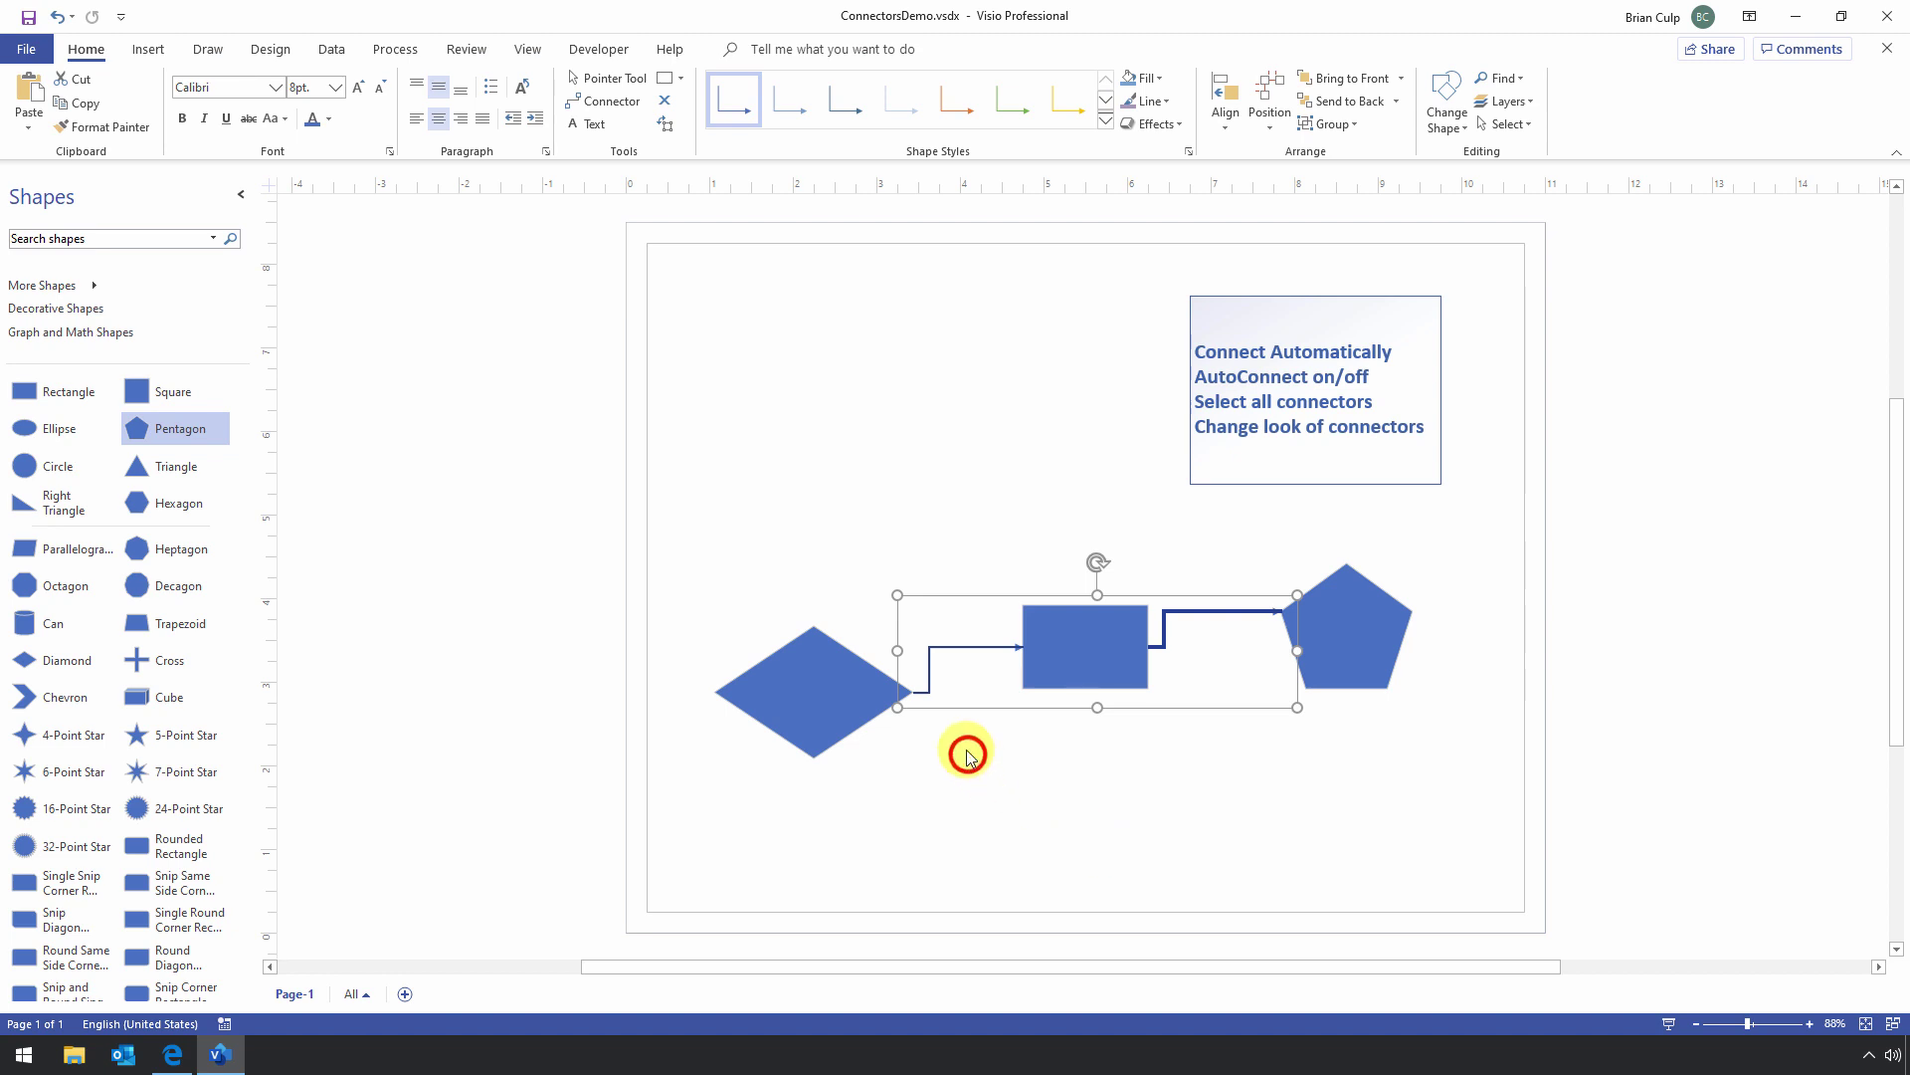
left_click(959, 646)
left_click(1223, 611)
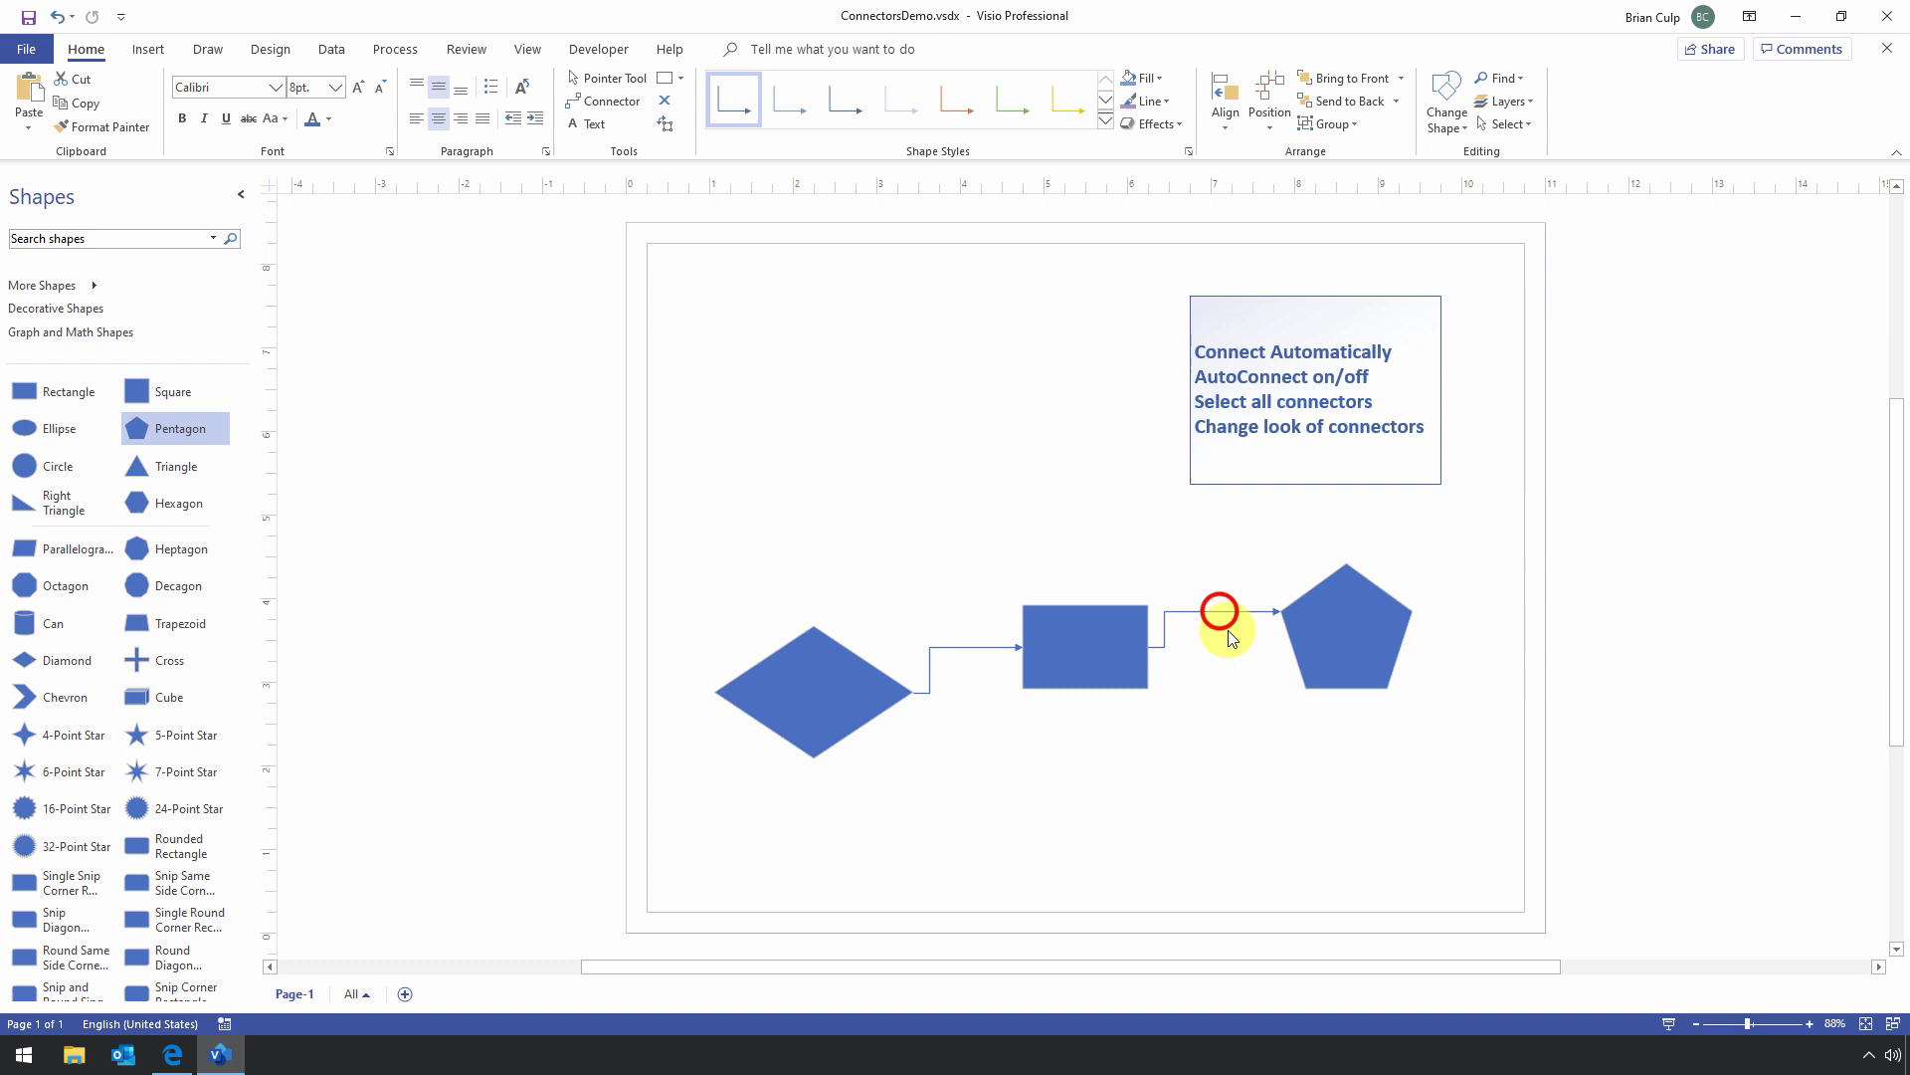
left_click(1514, 124)
left_click(1509, 181)
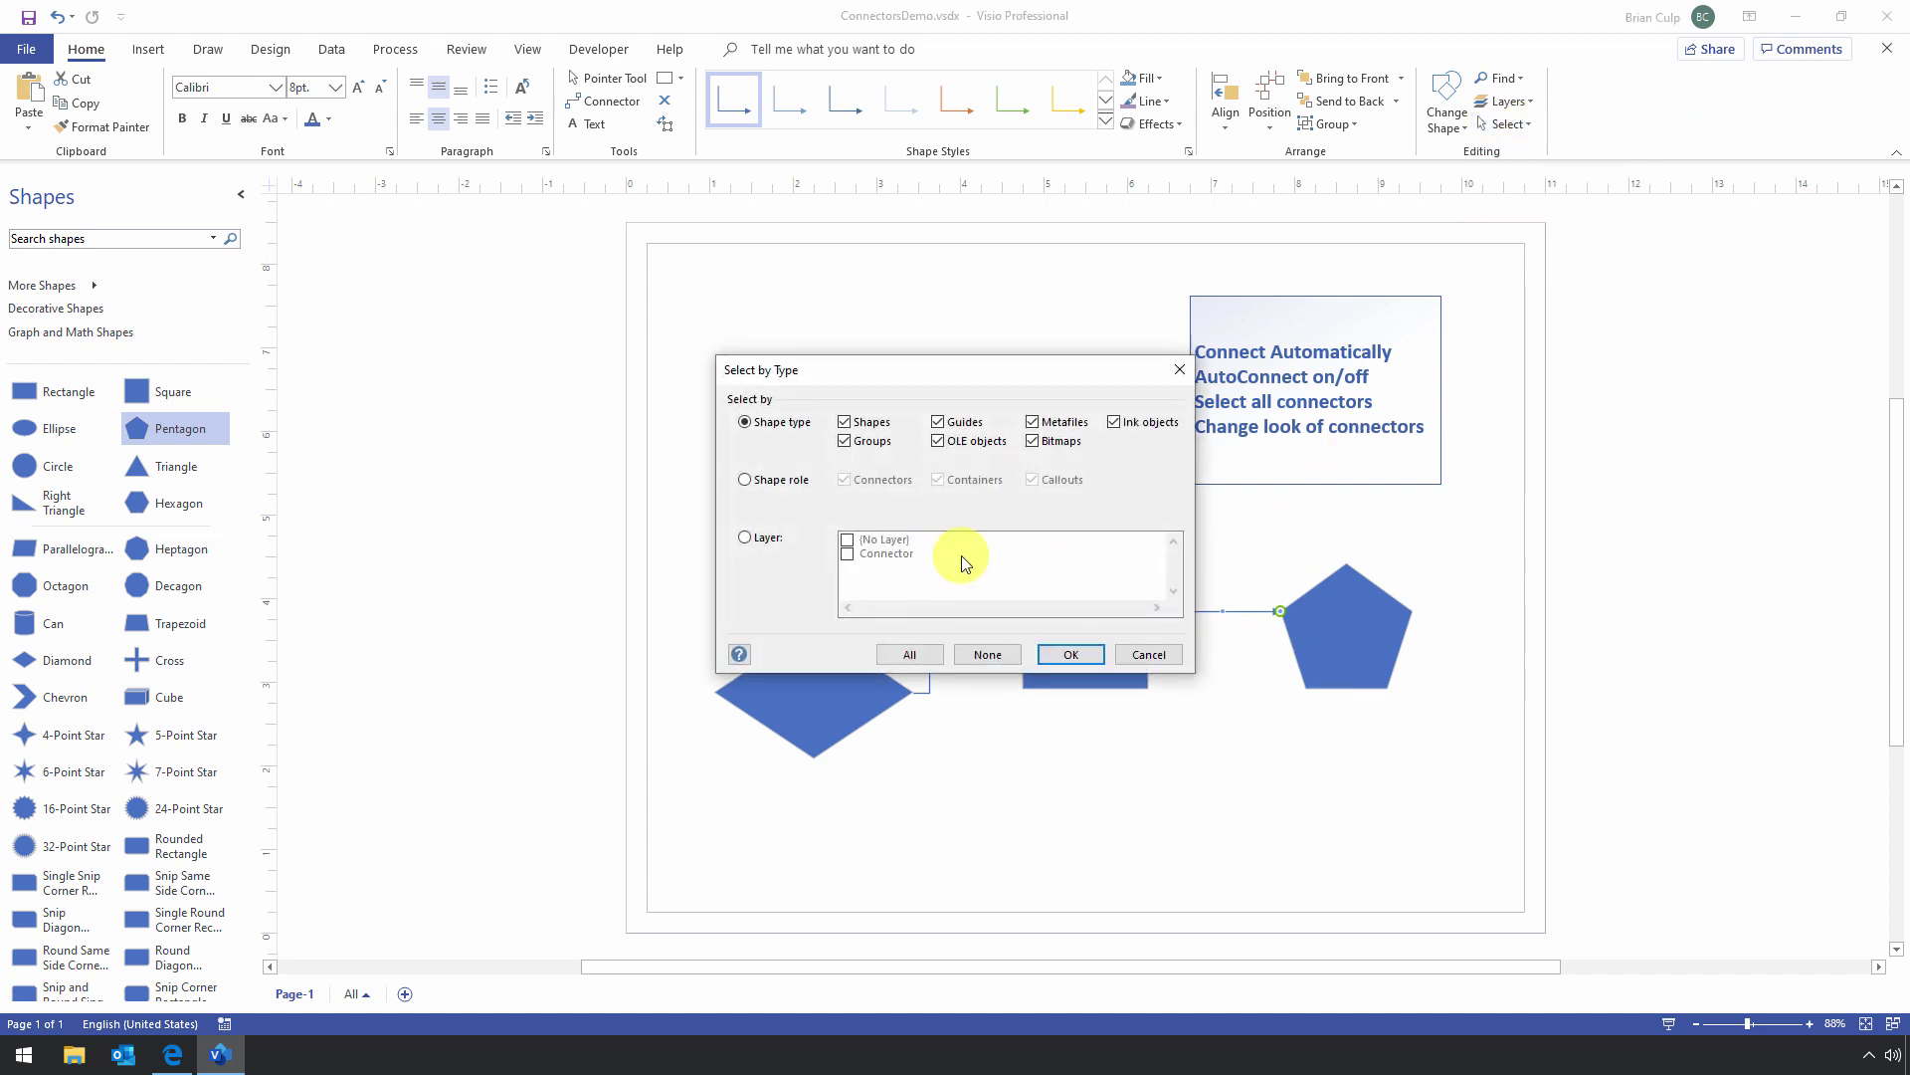
left_click(767, 480)
left_click(1062, 653)
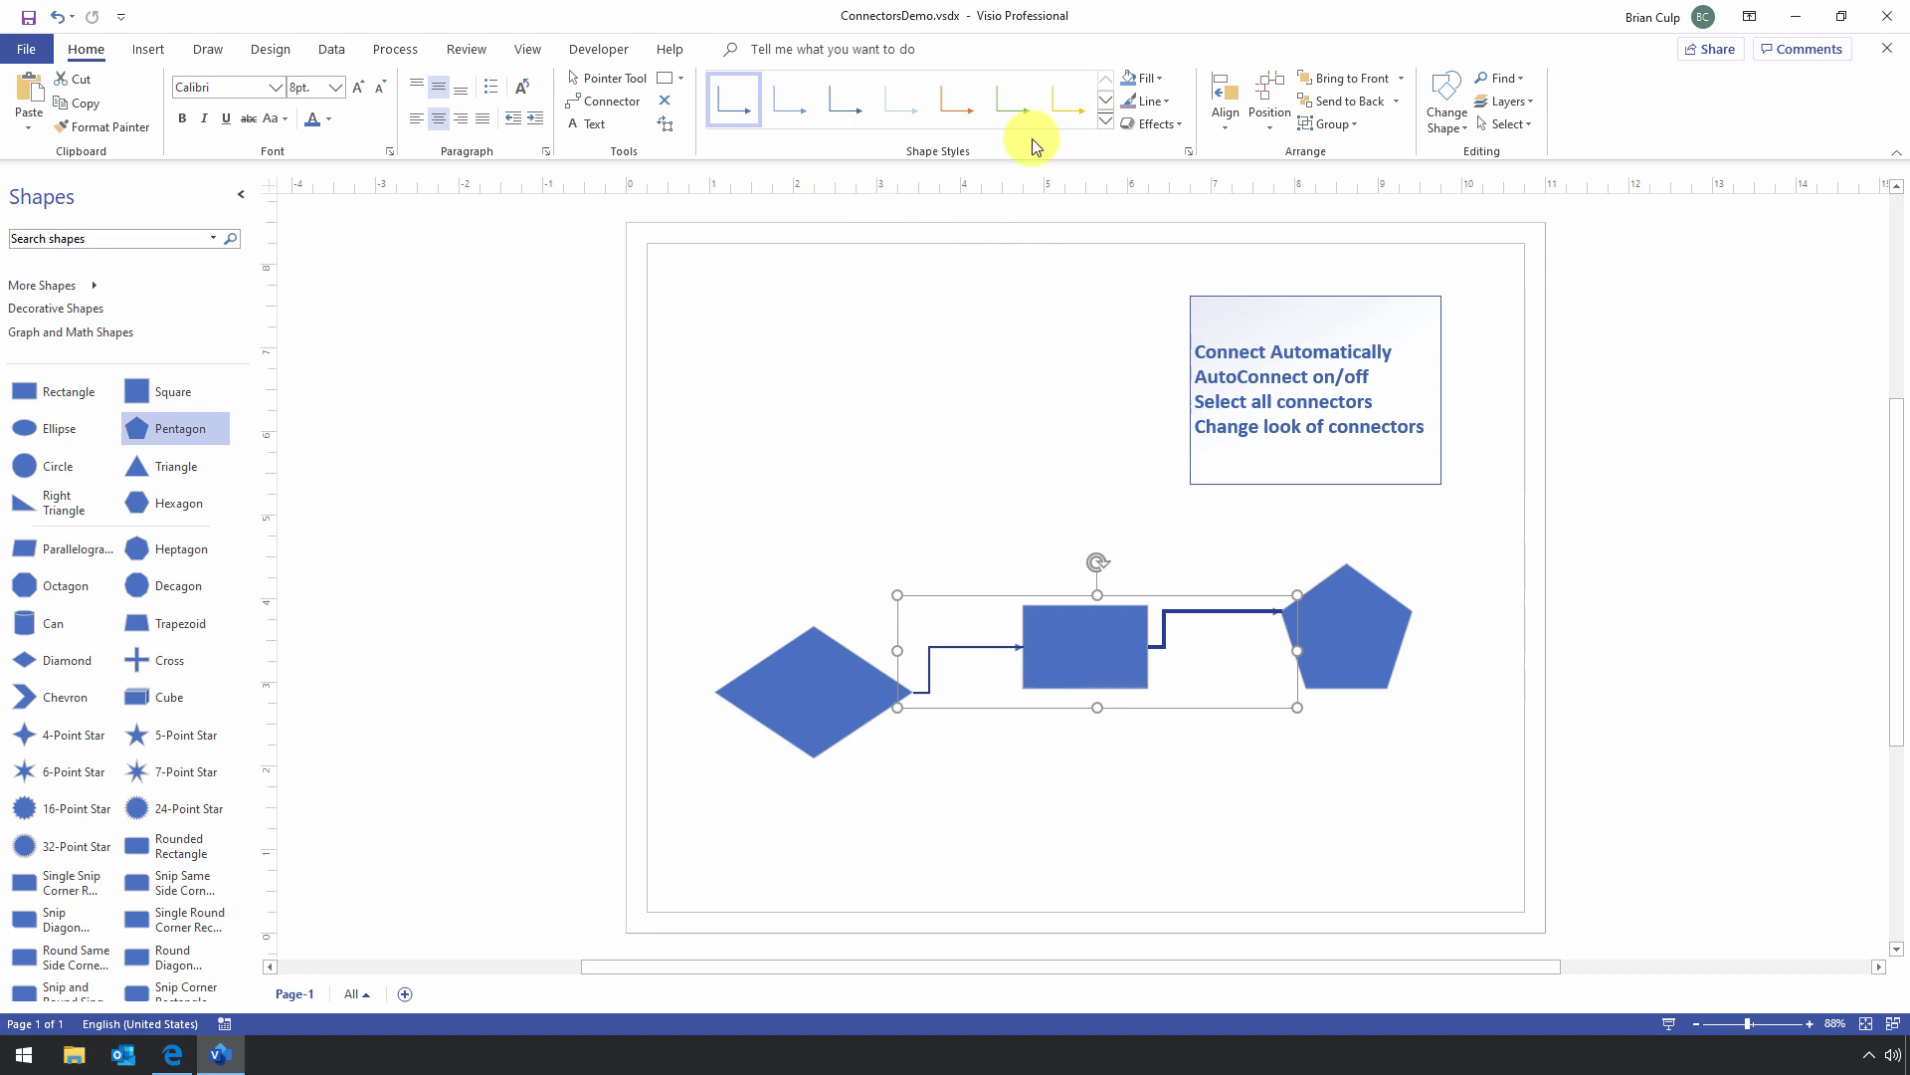
Give both connectors a green line style at 3 pt weight, then deselect.
left_click(1000, 118)
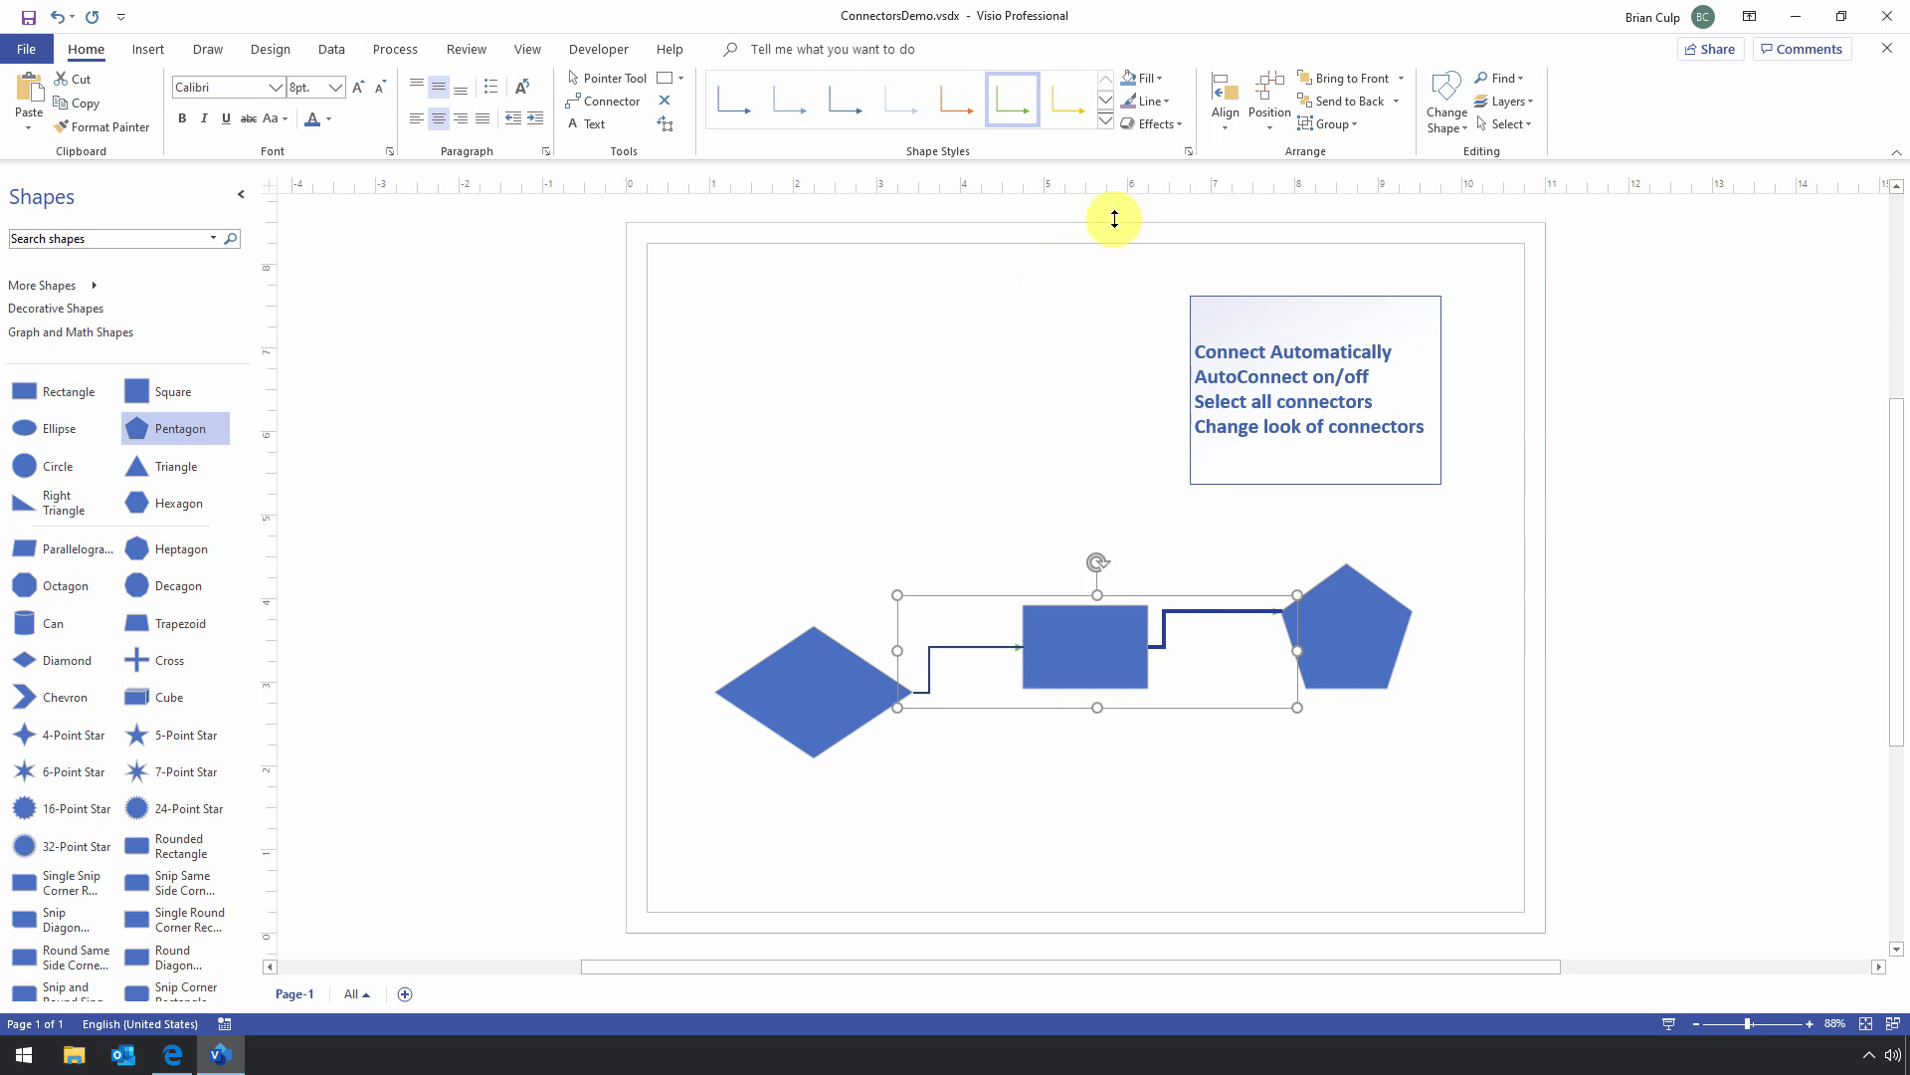
left_click(1157, 100)
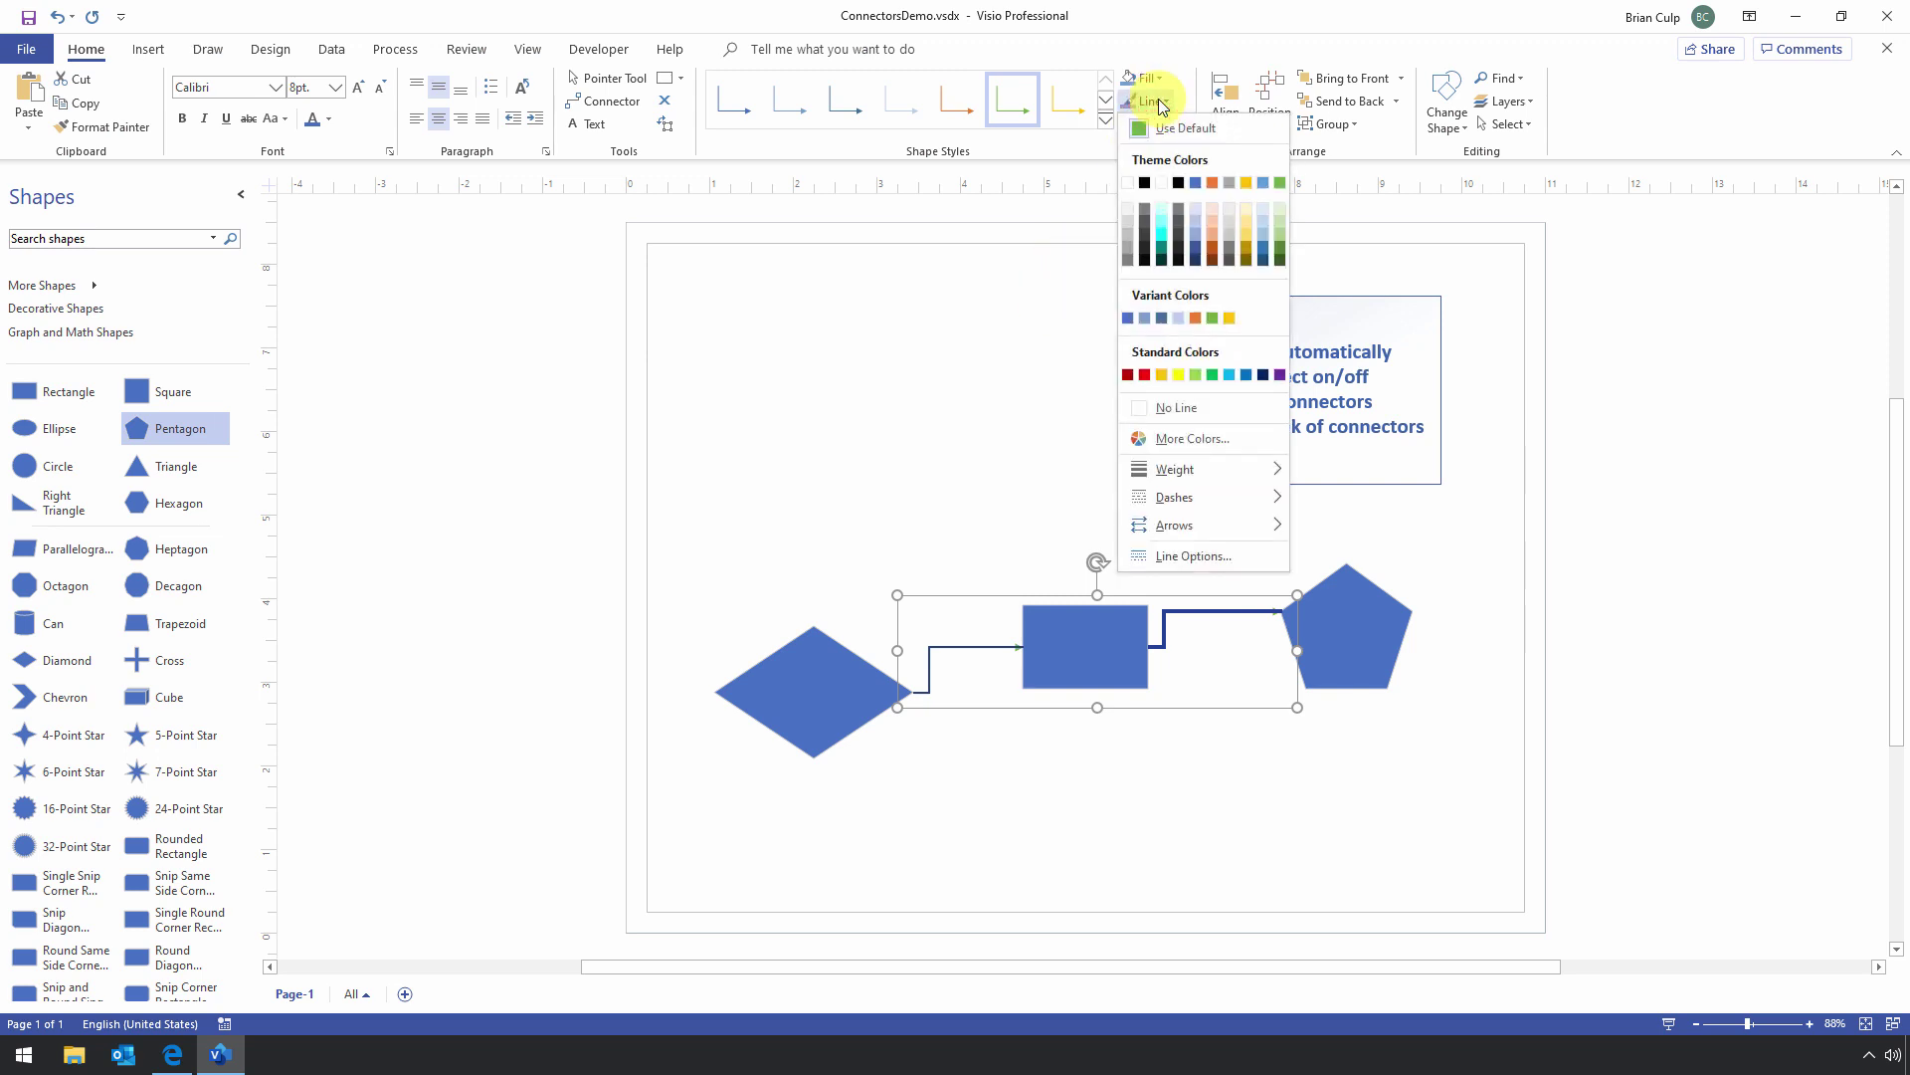
mouse_move(1224, 475)
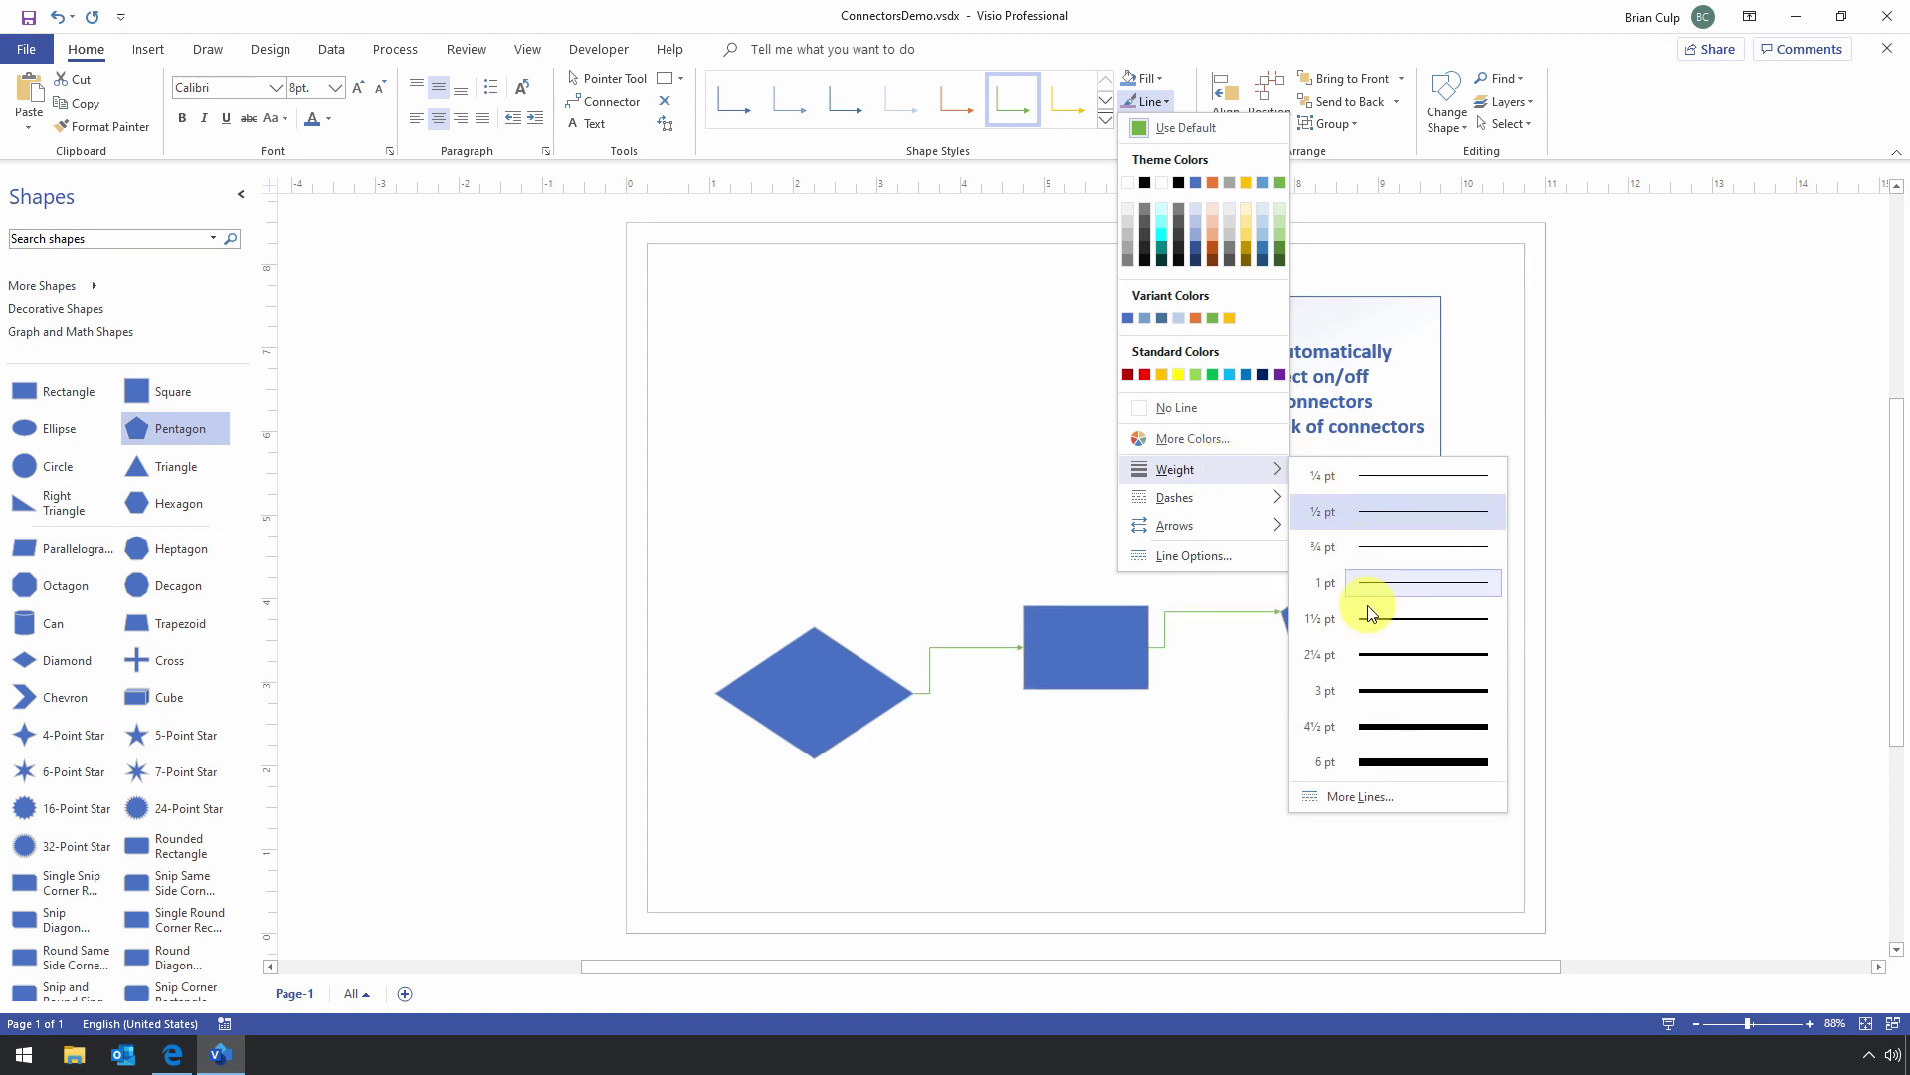
left_click(1371, 691)
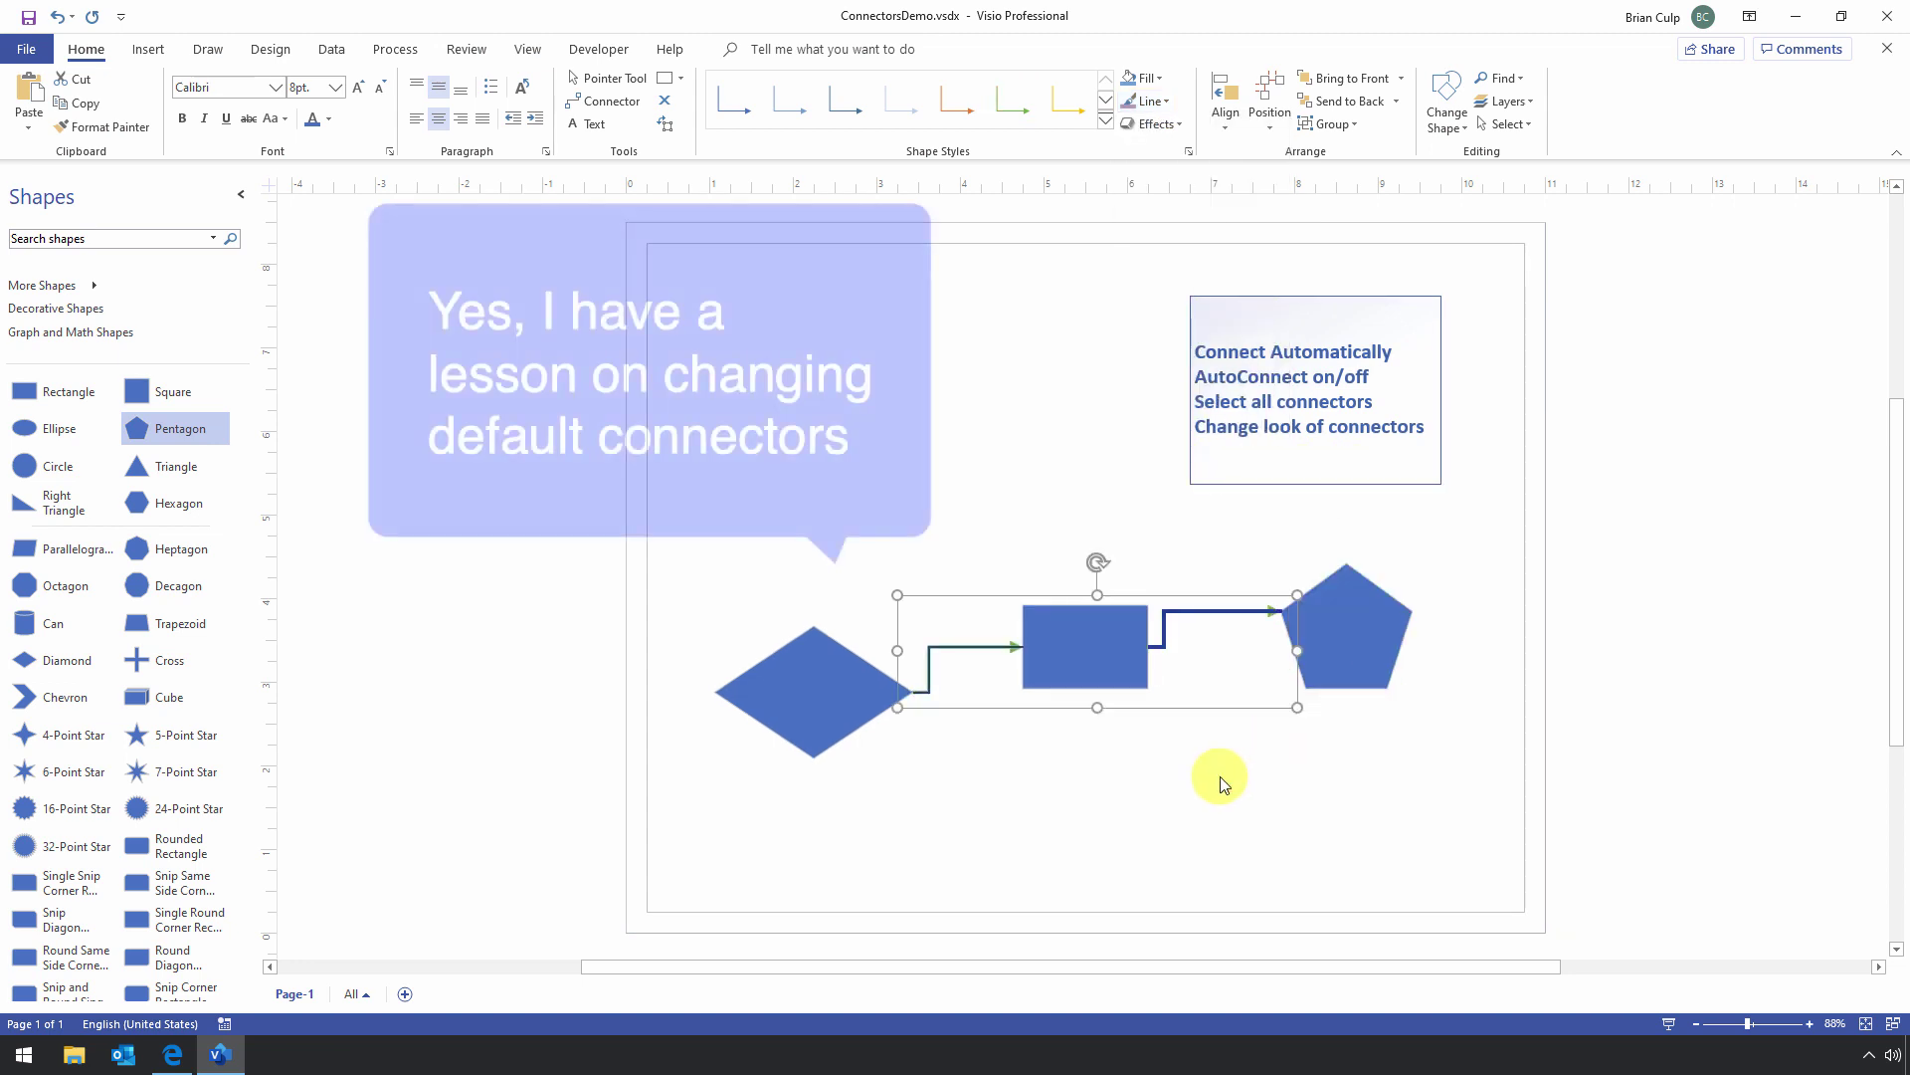
left_click(1221, 780)
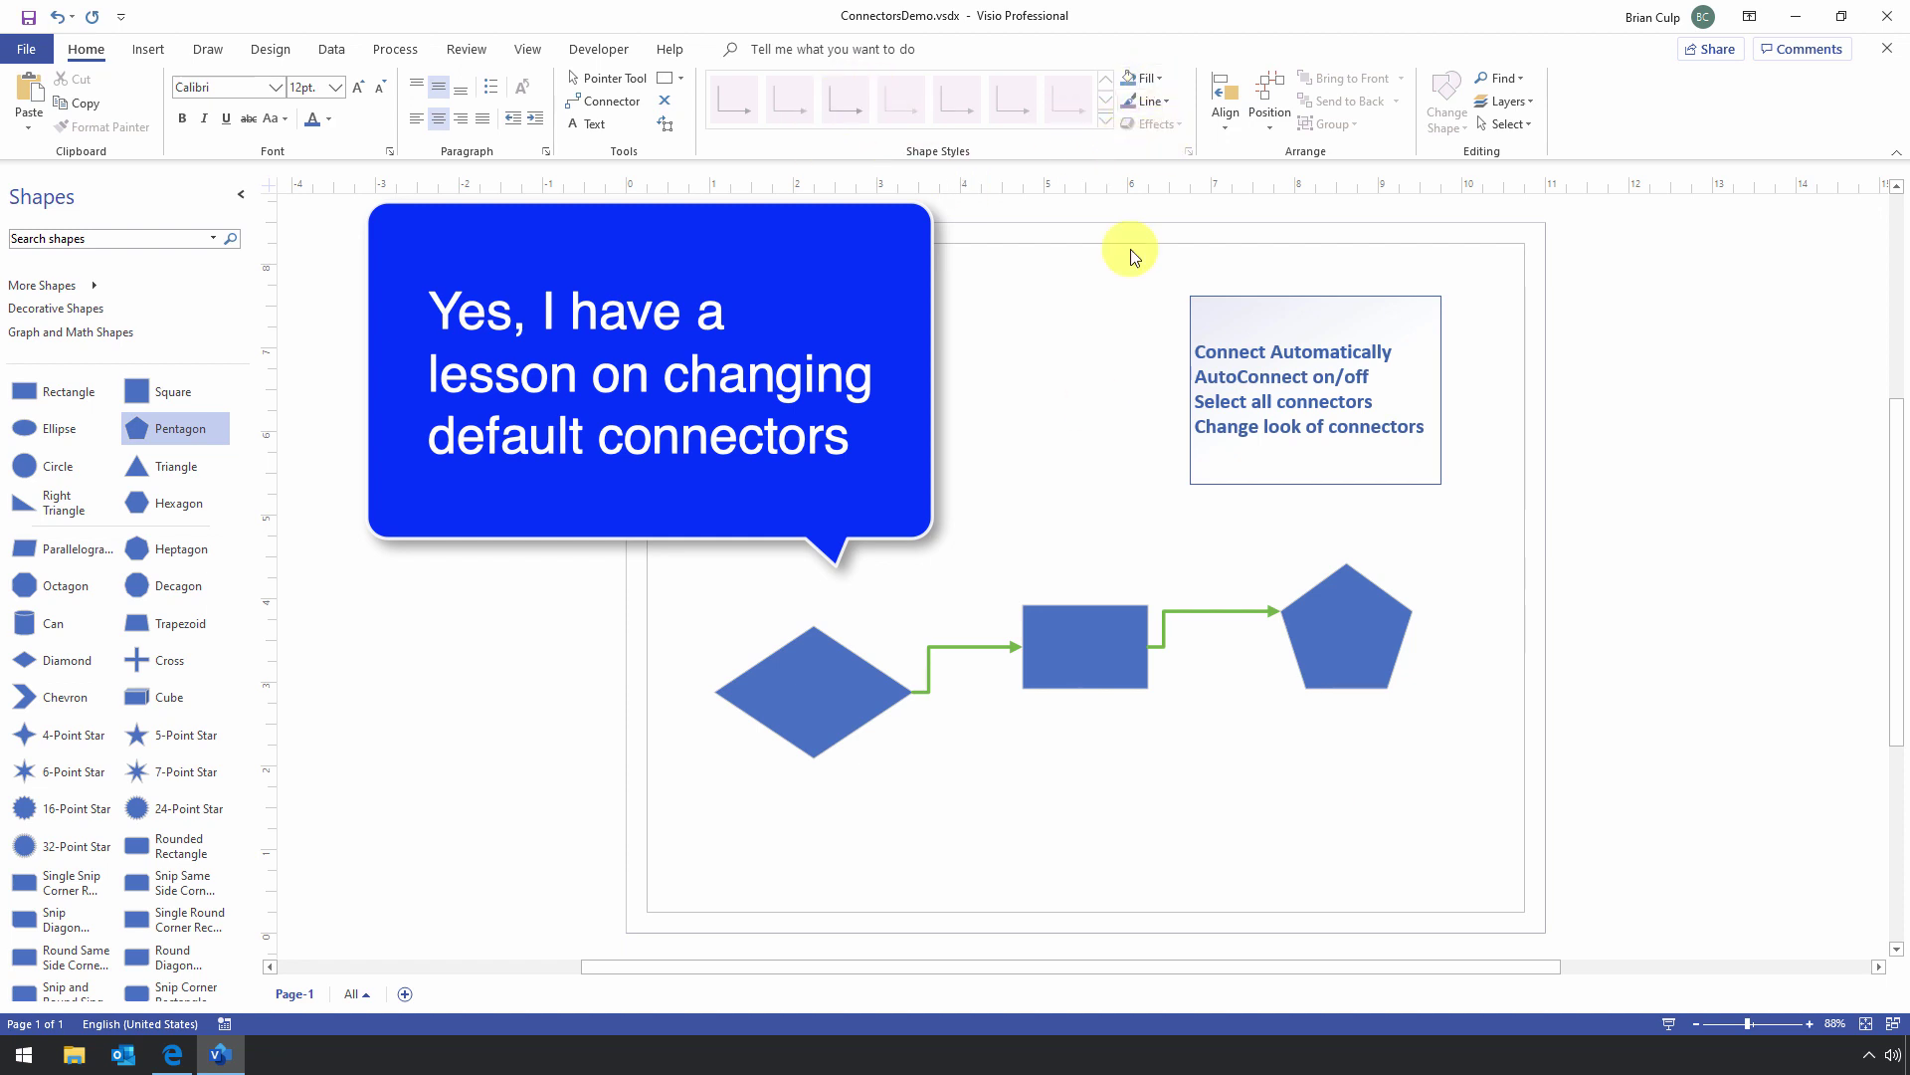
Raise the diamond-to-rectangle connector's line width to 4 pt in Format Shape.
right_click(970, 649)
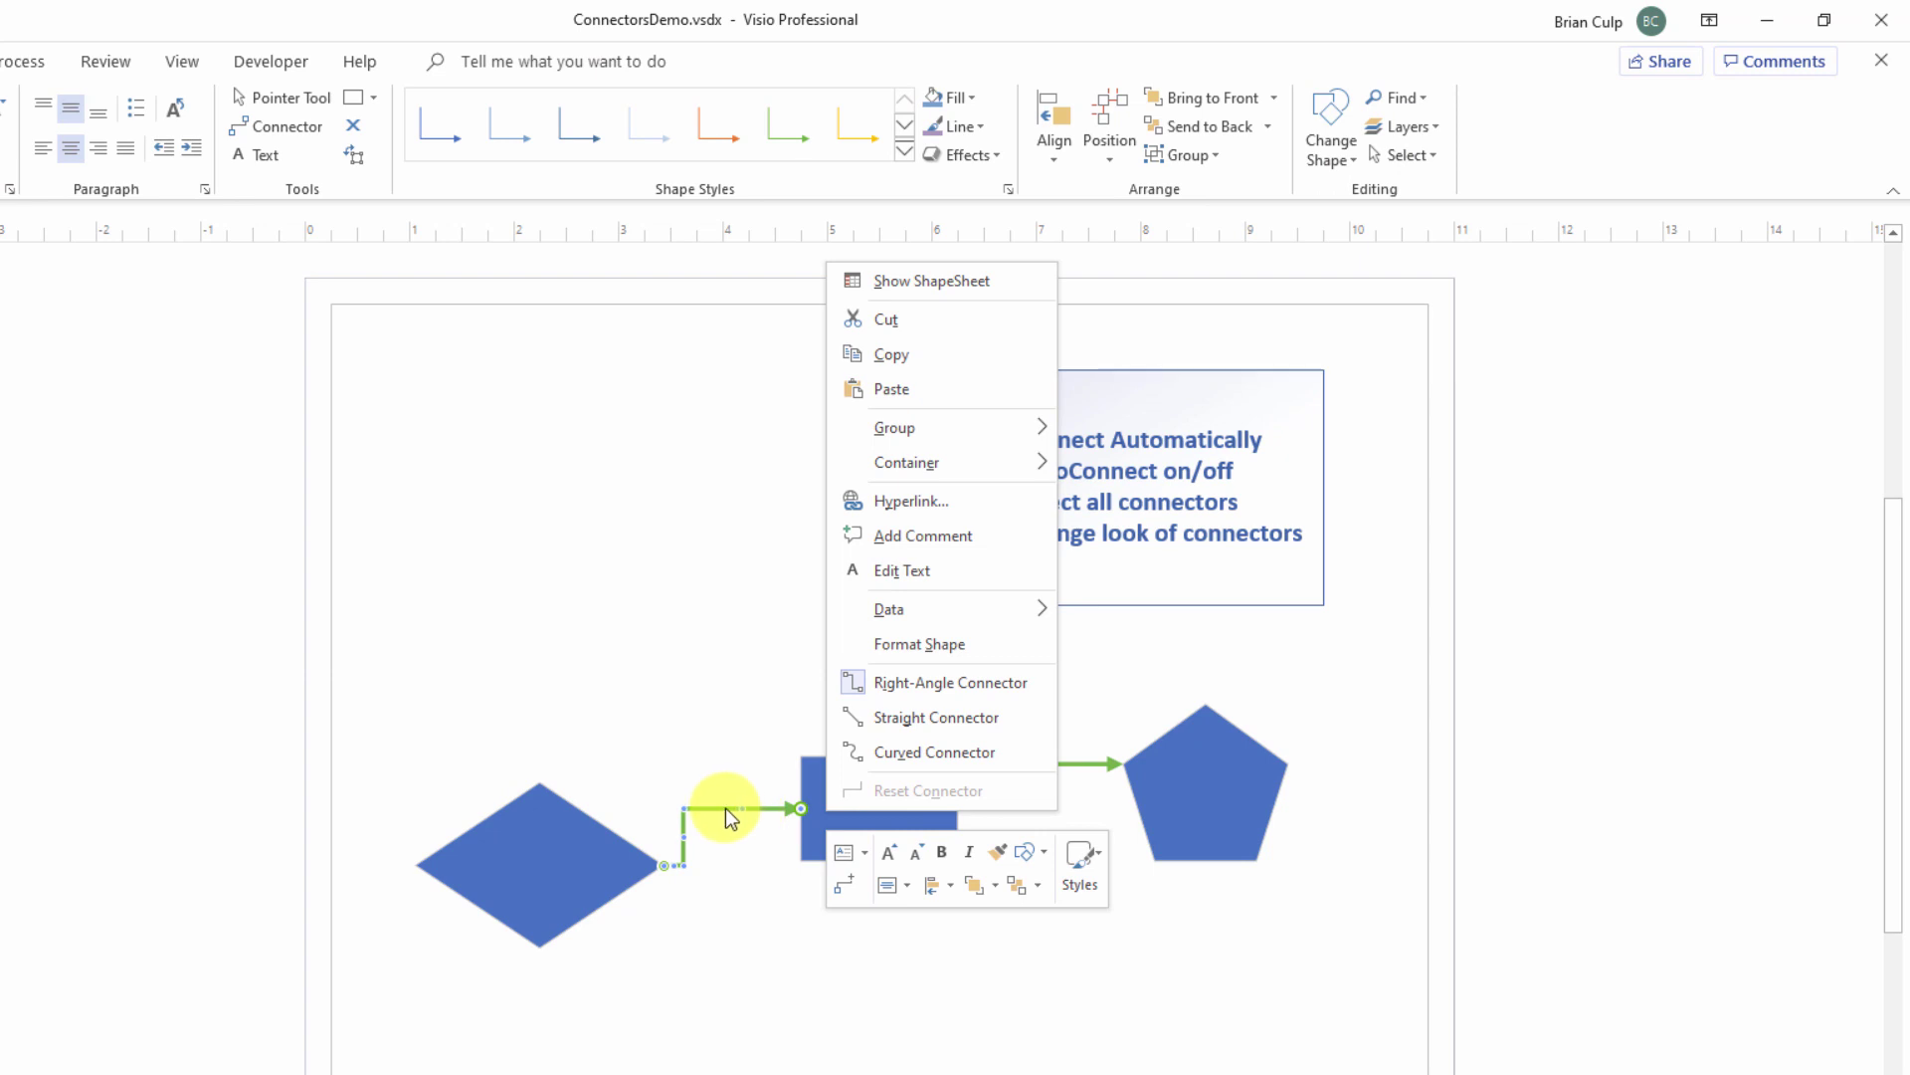
left_click(933, 647)
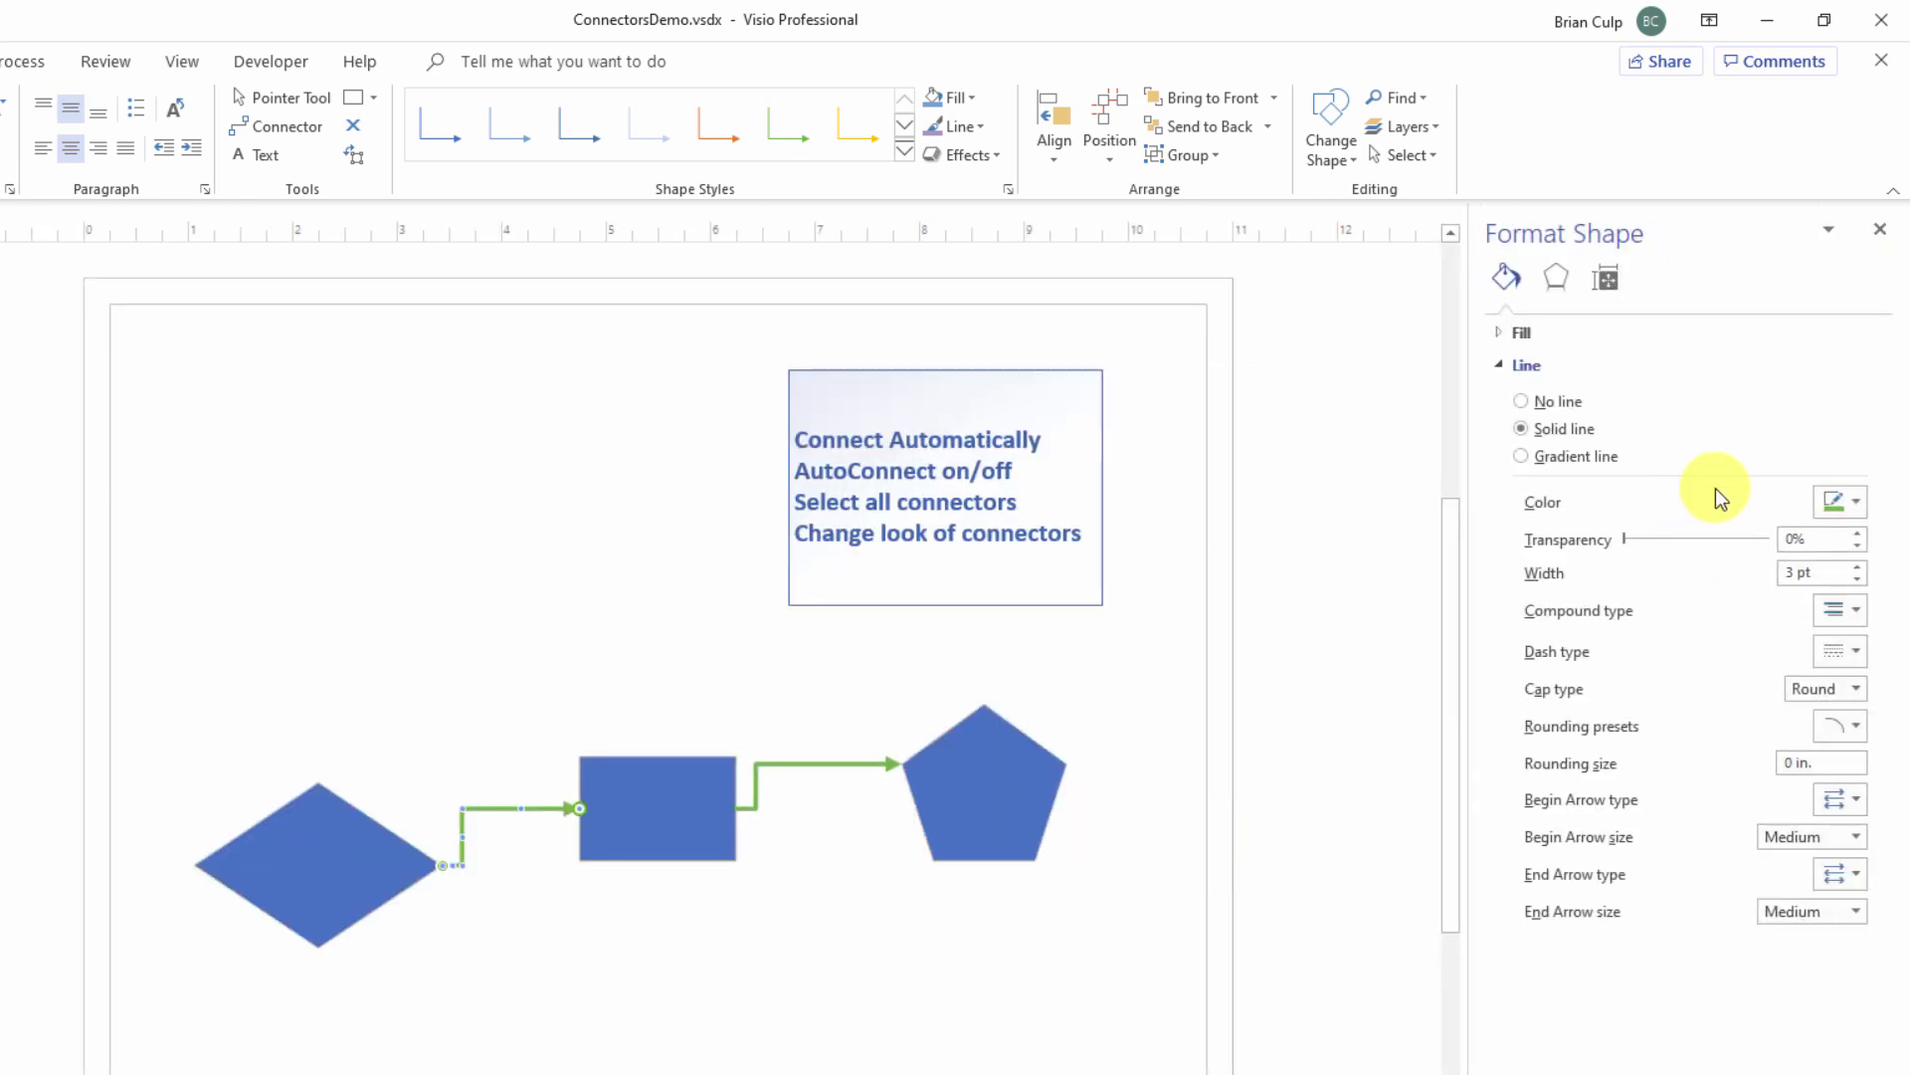
left_click(1859, 568)
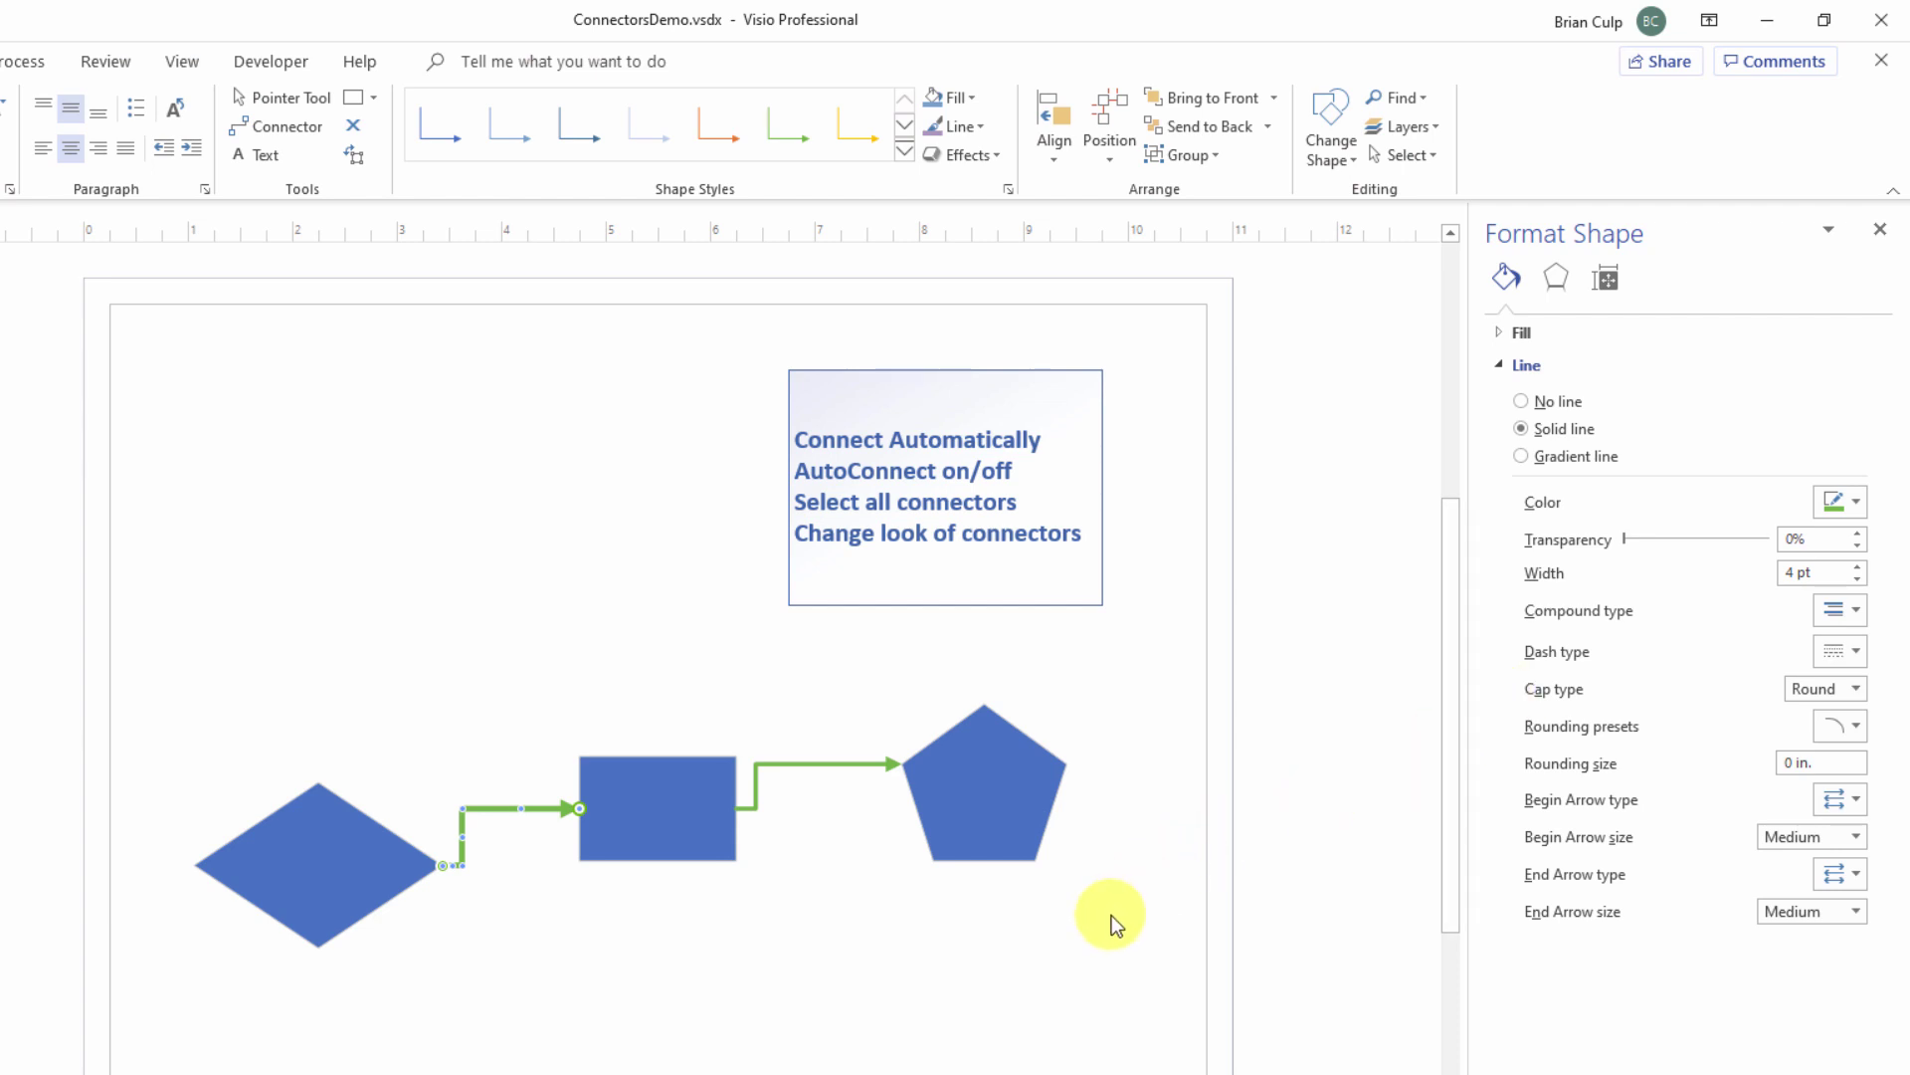
left_click(875, 963)
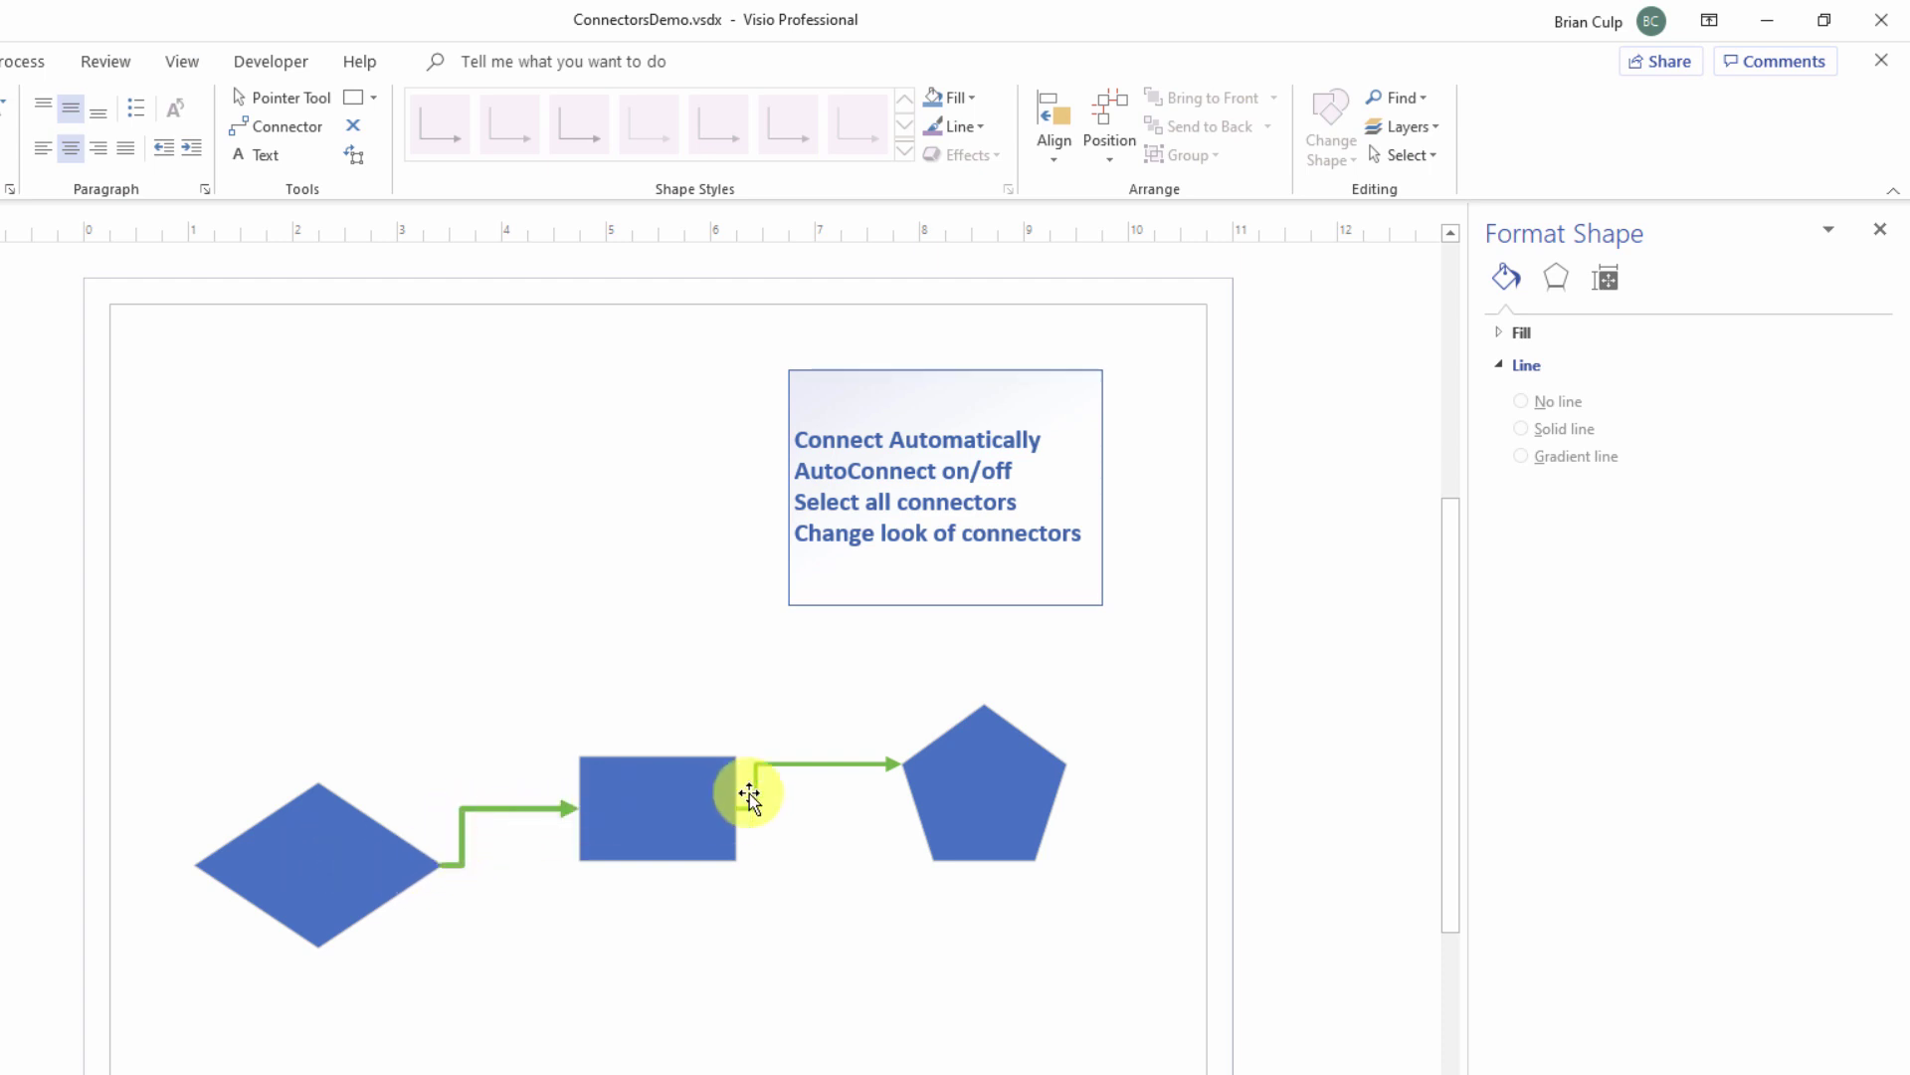
Drag the pentagon slightly left toward the rectangle, keeping its connector attached.
left_click(1001, 804)
left_click_drag(1001, 804, 915, 857)
left_click_drag(895, 789, 957, 801)
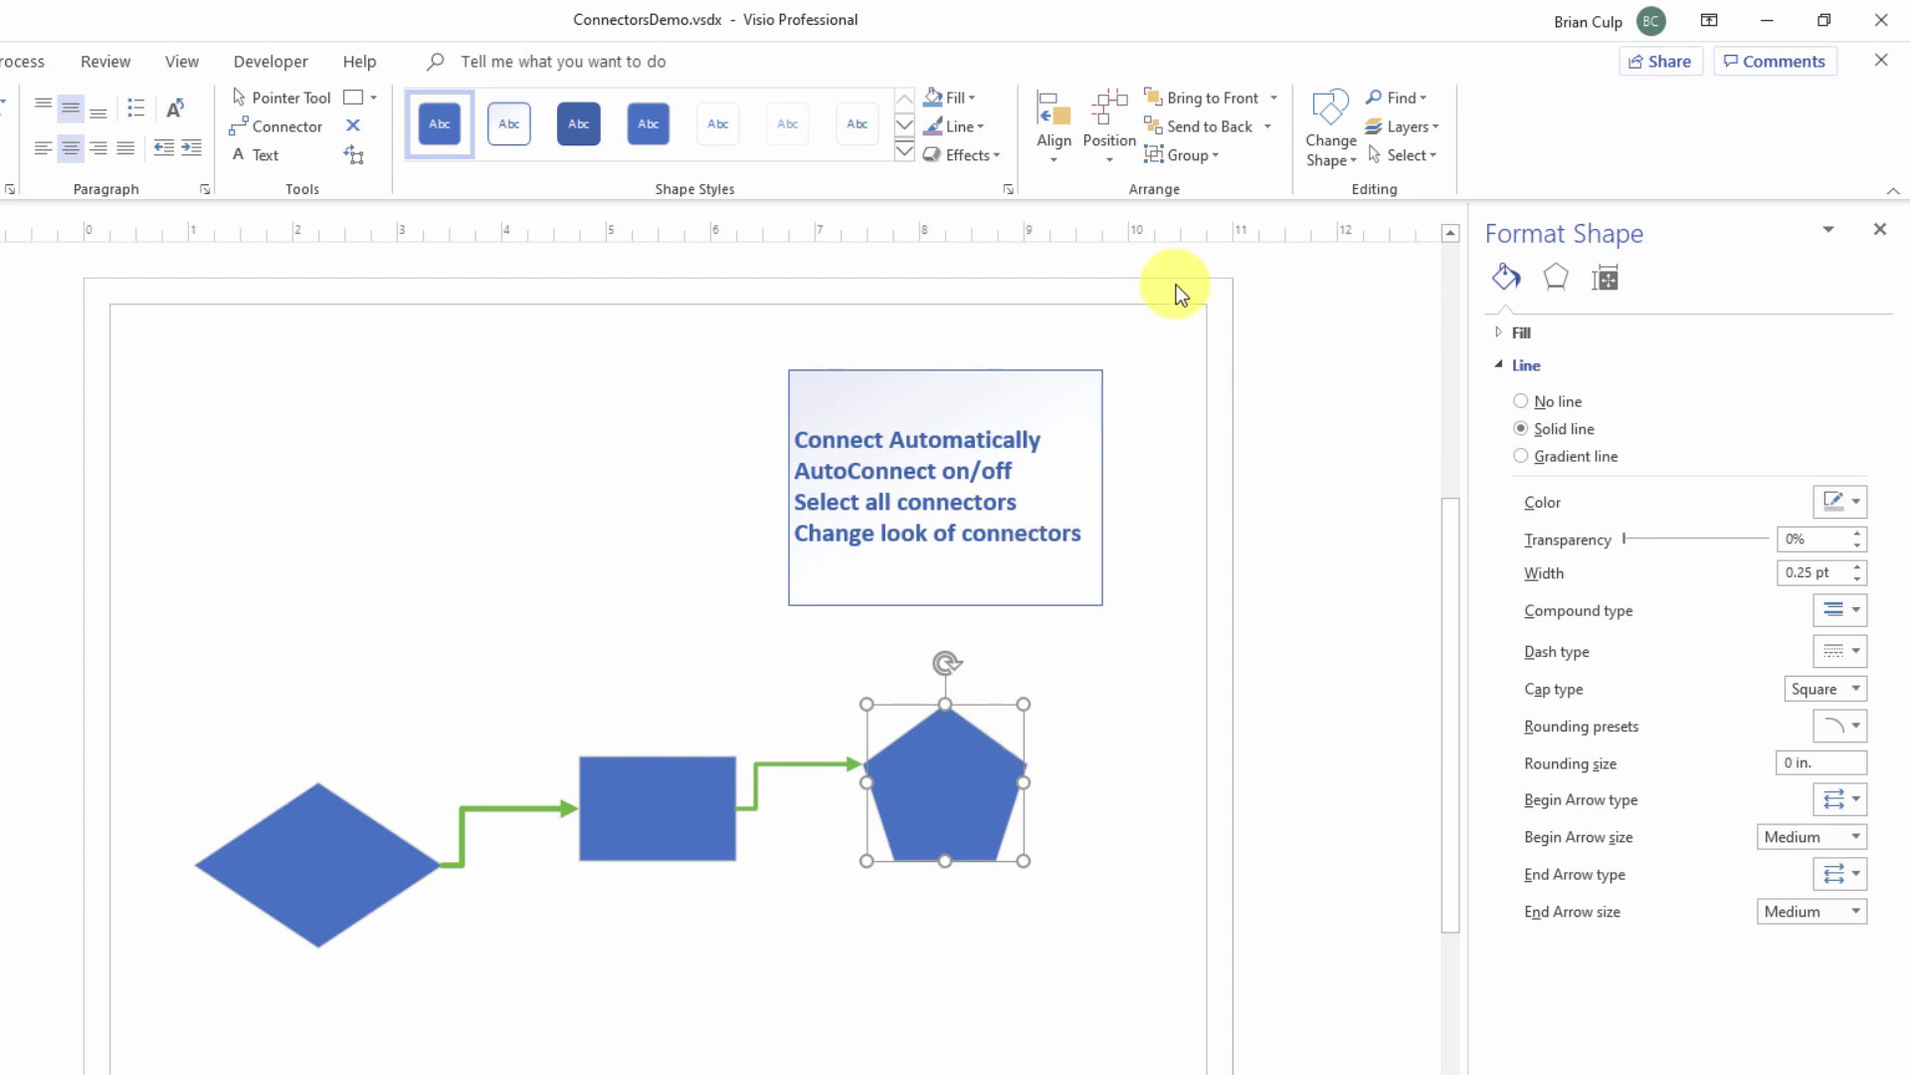
Select both connectors by Shape role and convert them to Straight Connectors.
left_click(1376, 159)
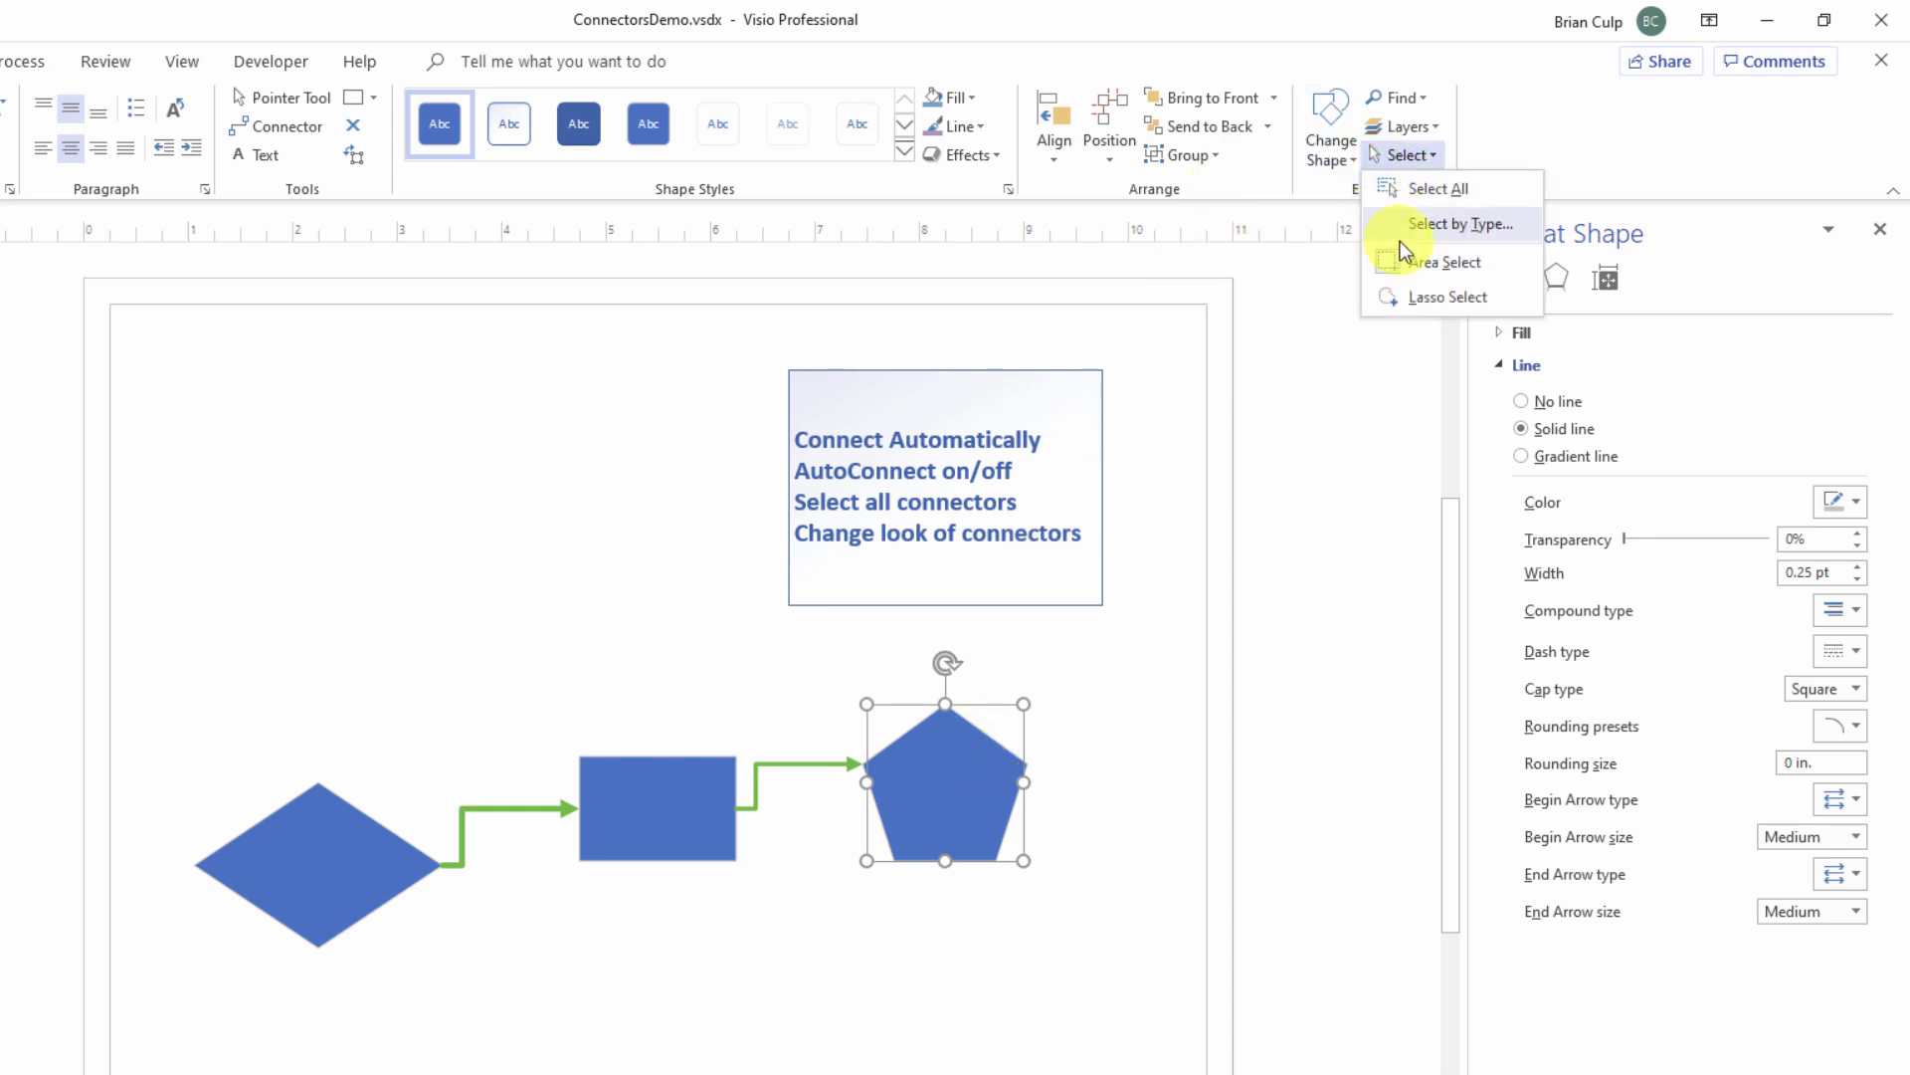
left_click(1401, 231)
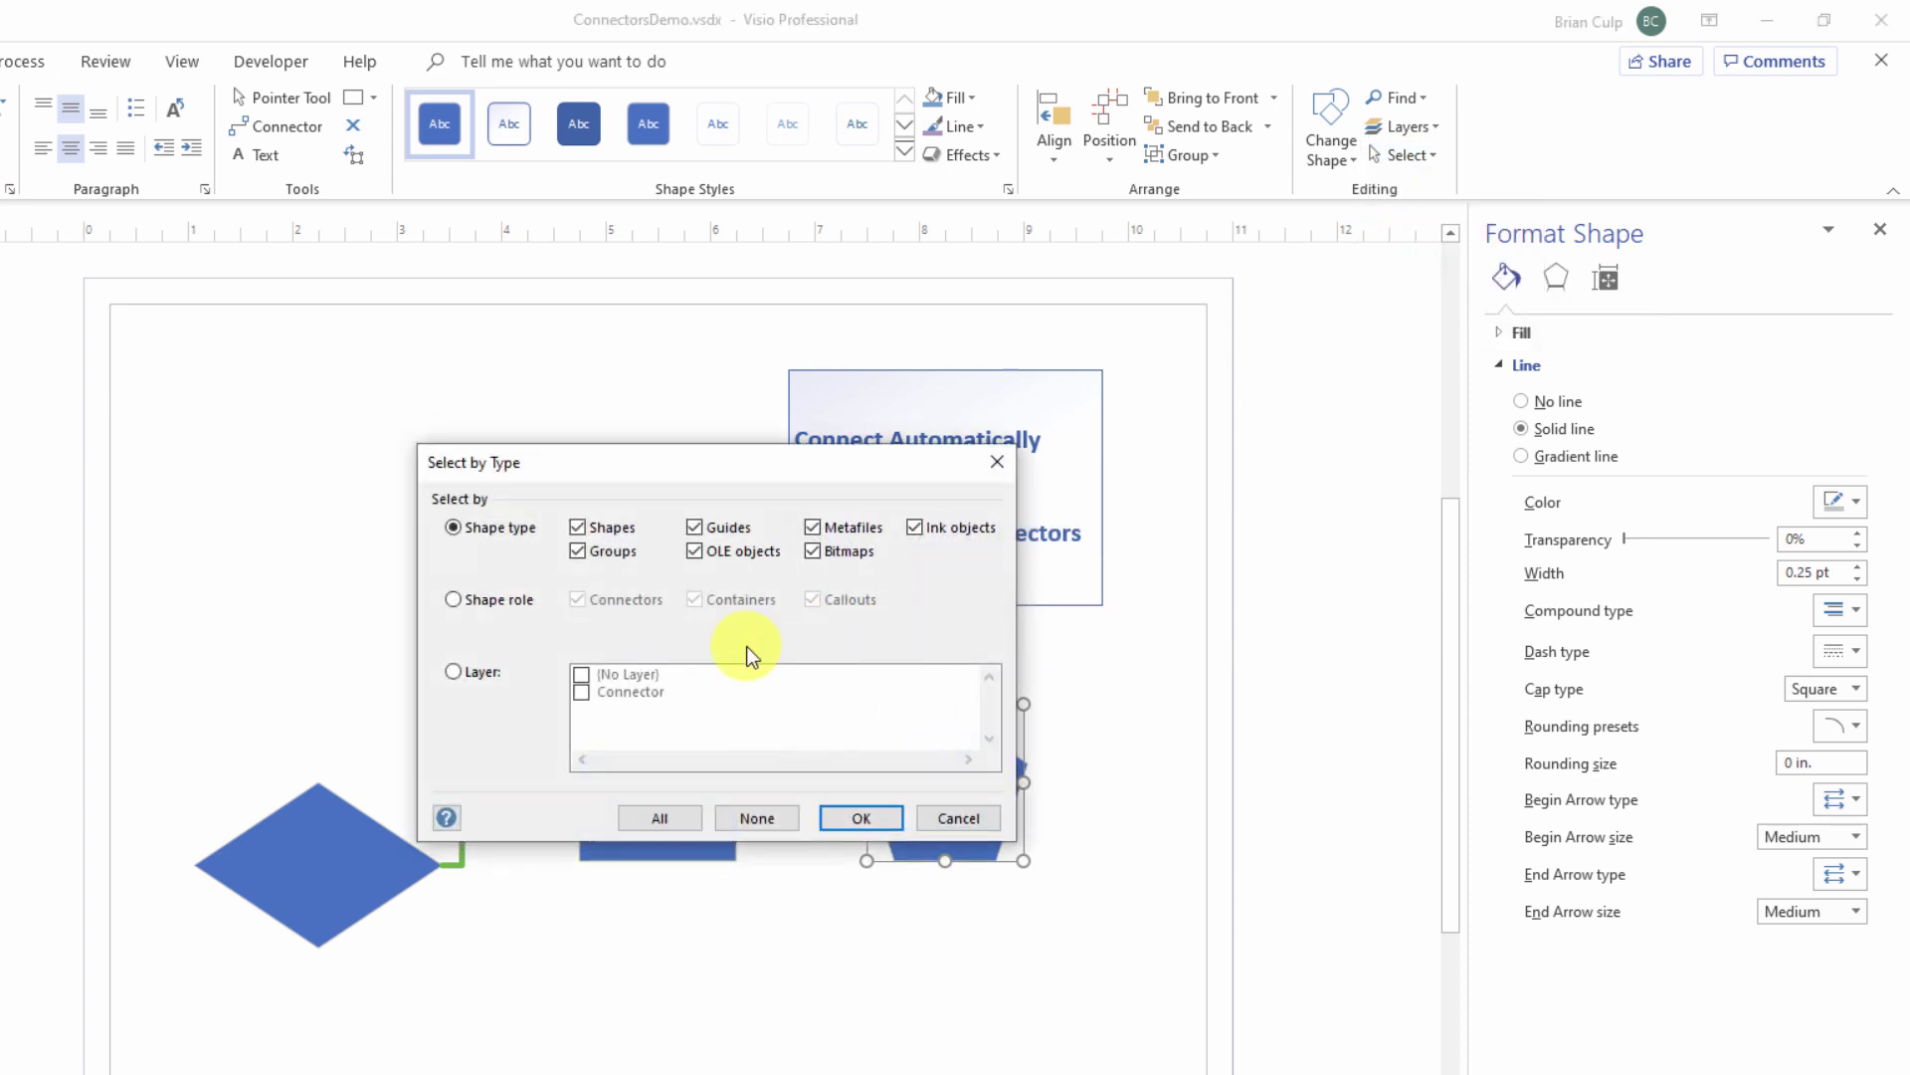
left_click(511, 604)
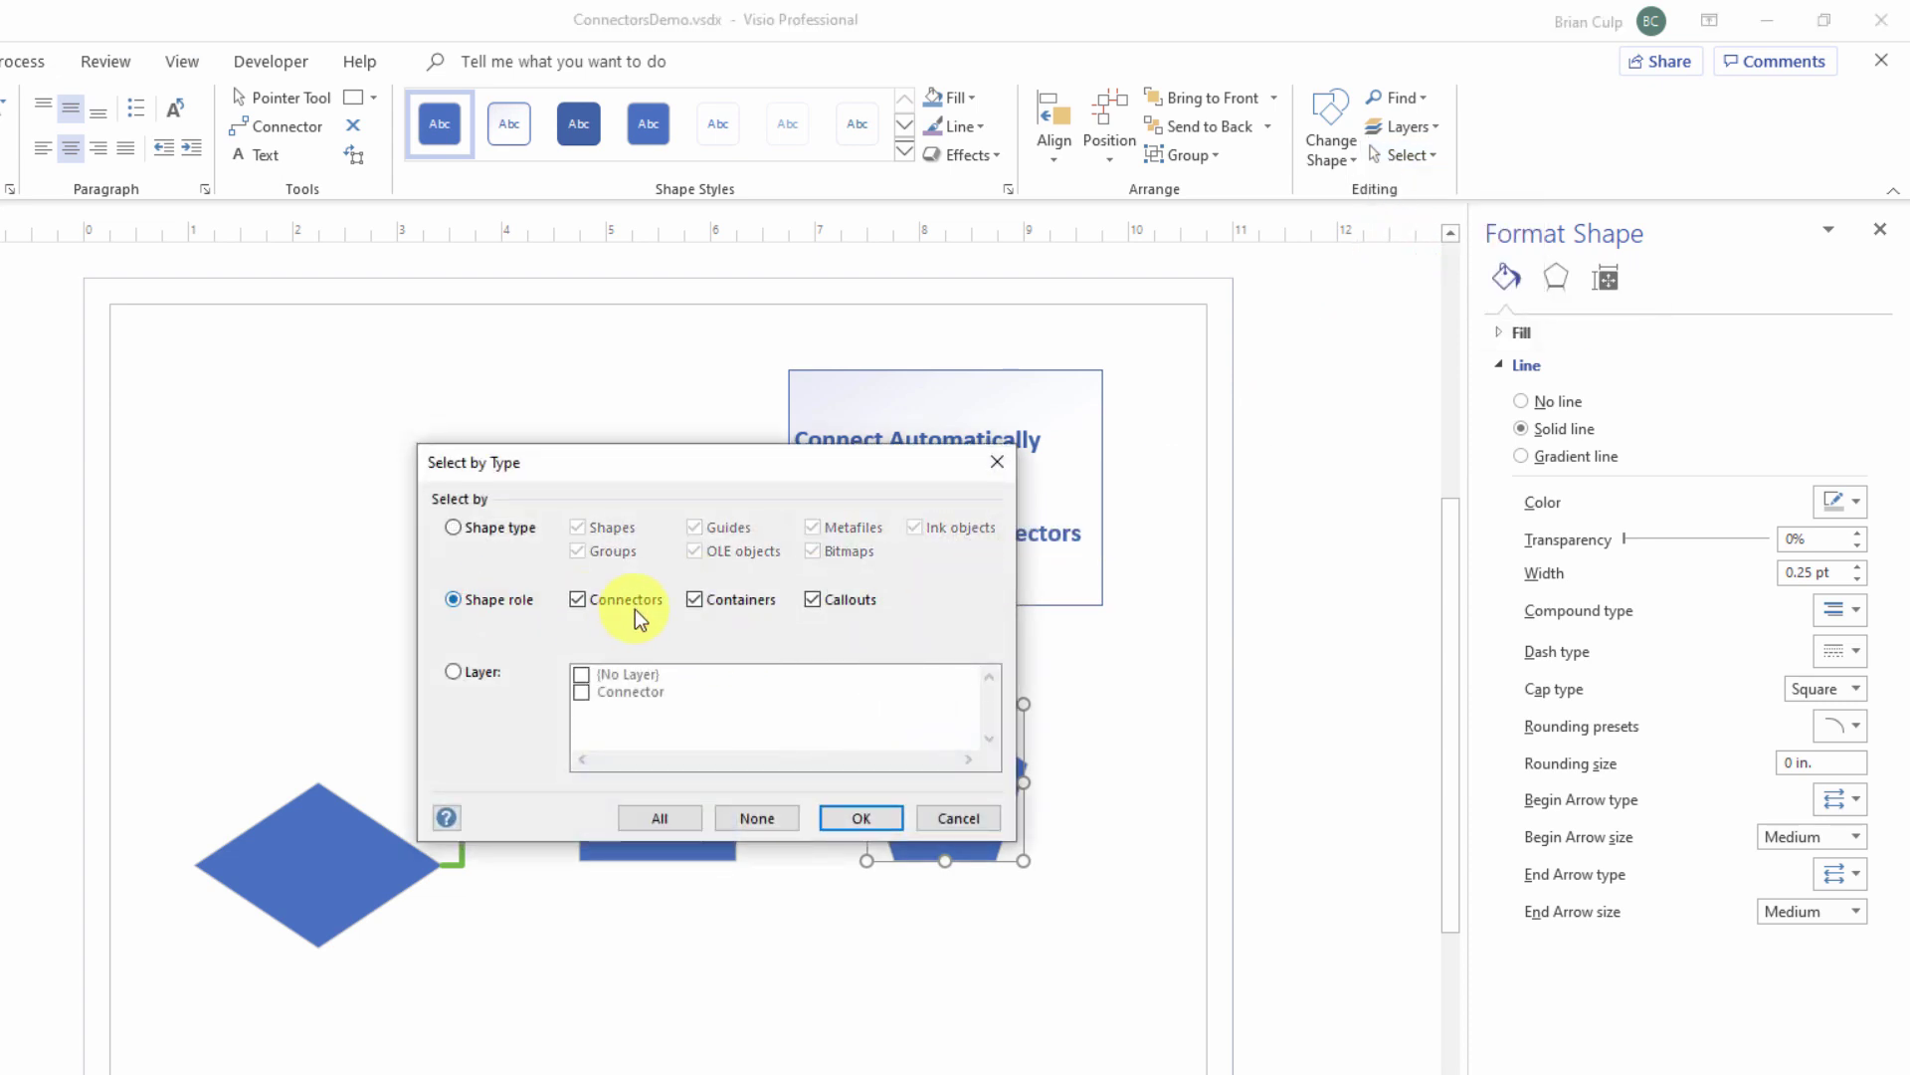
left_click(862, 819)
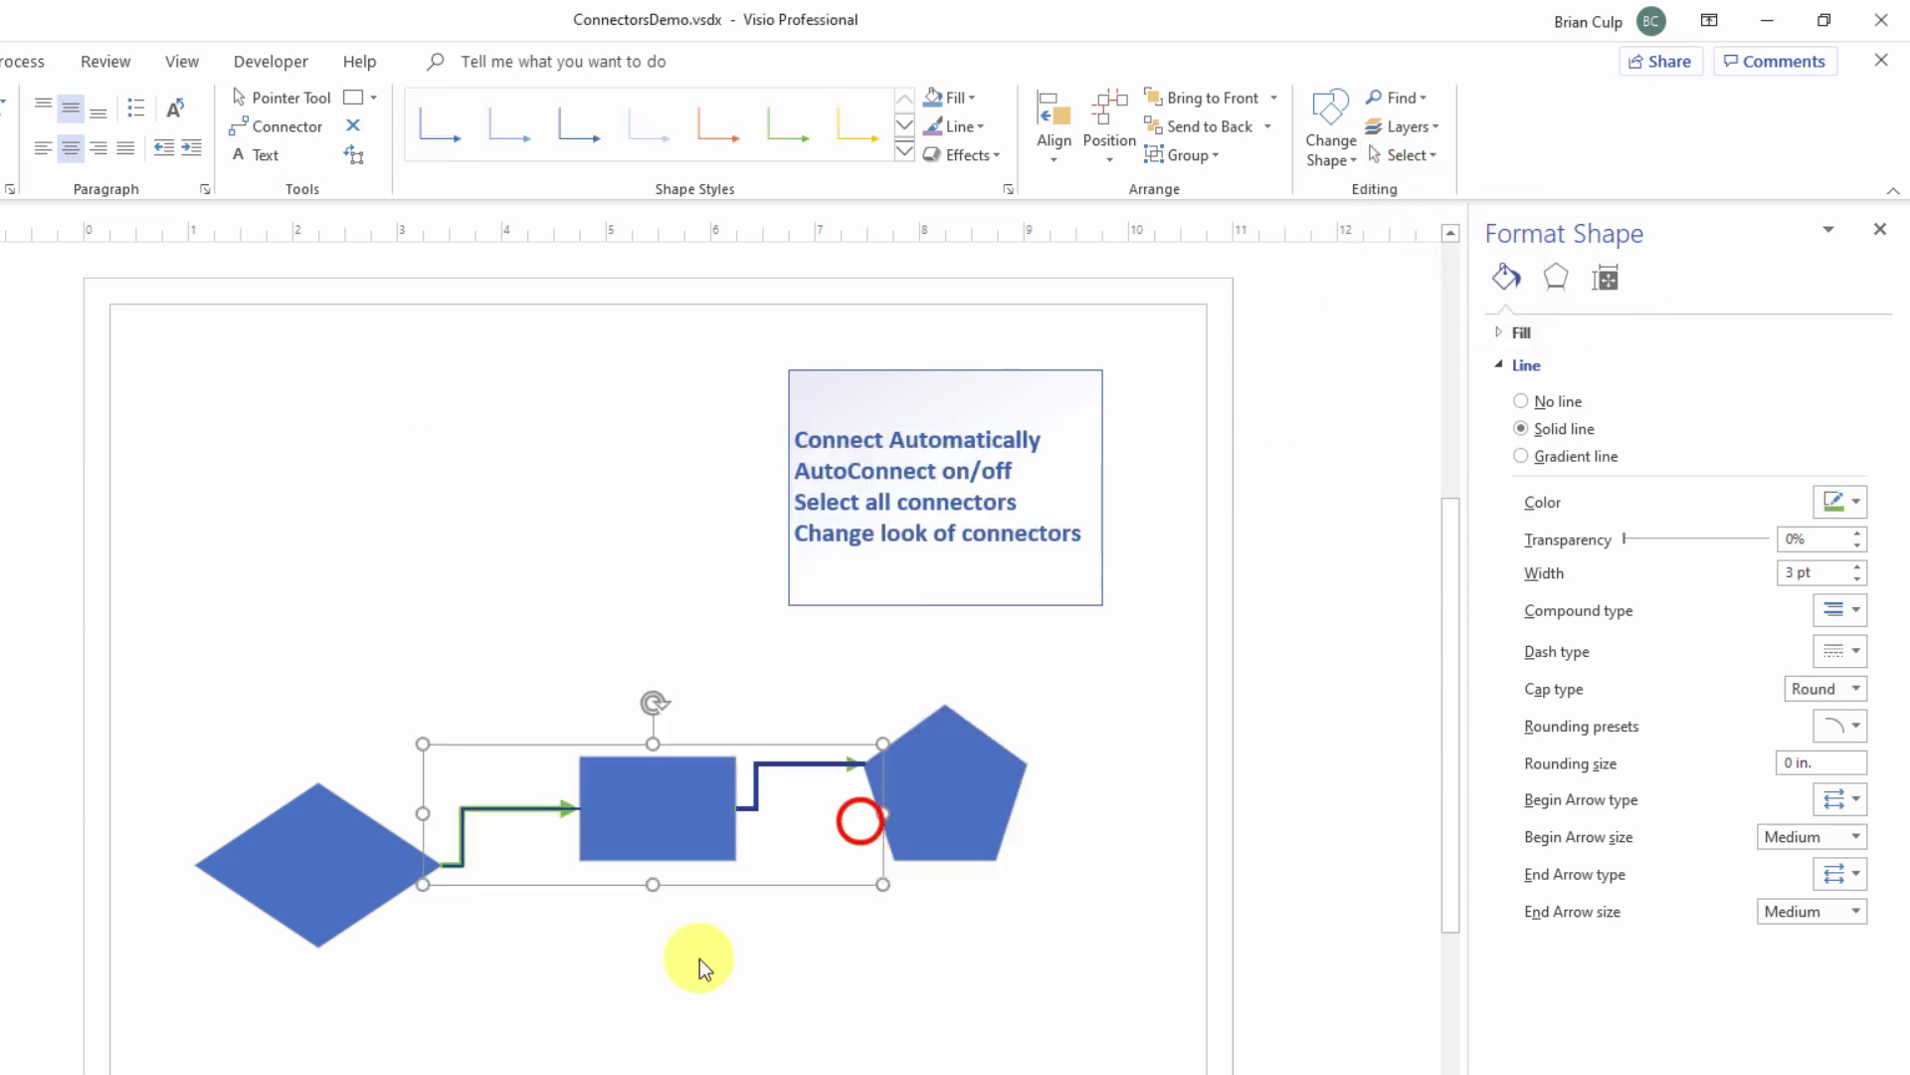
right_click(520, 806)
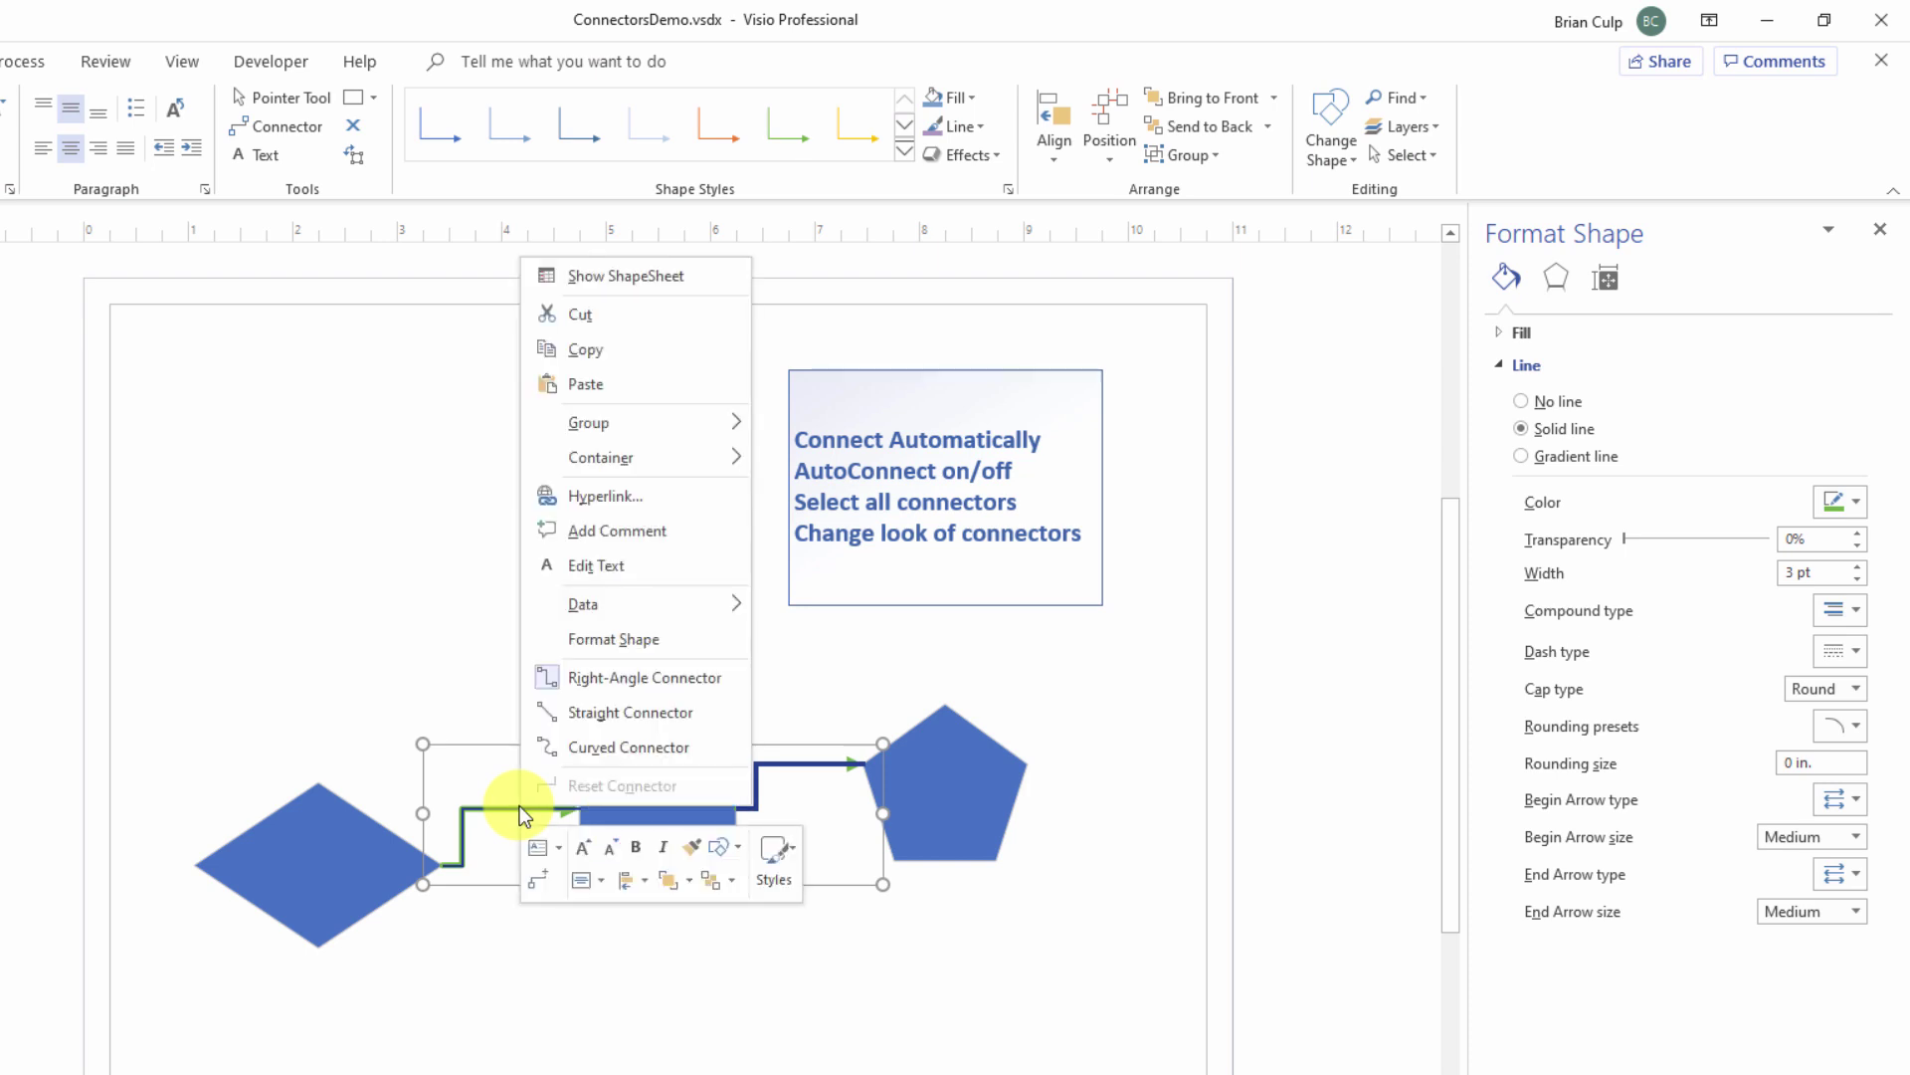
left_click(645, 712)
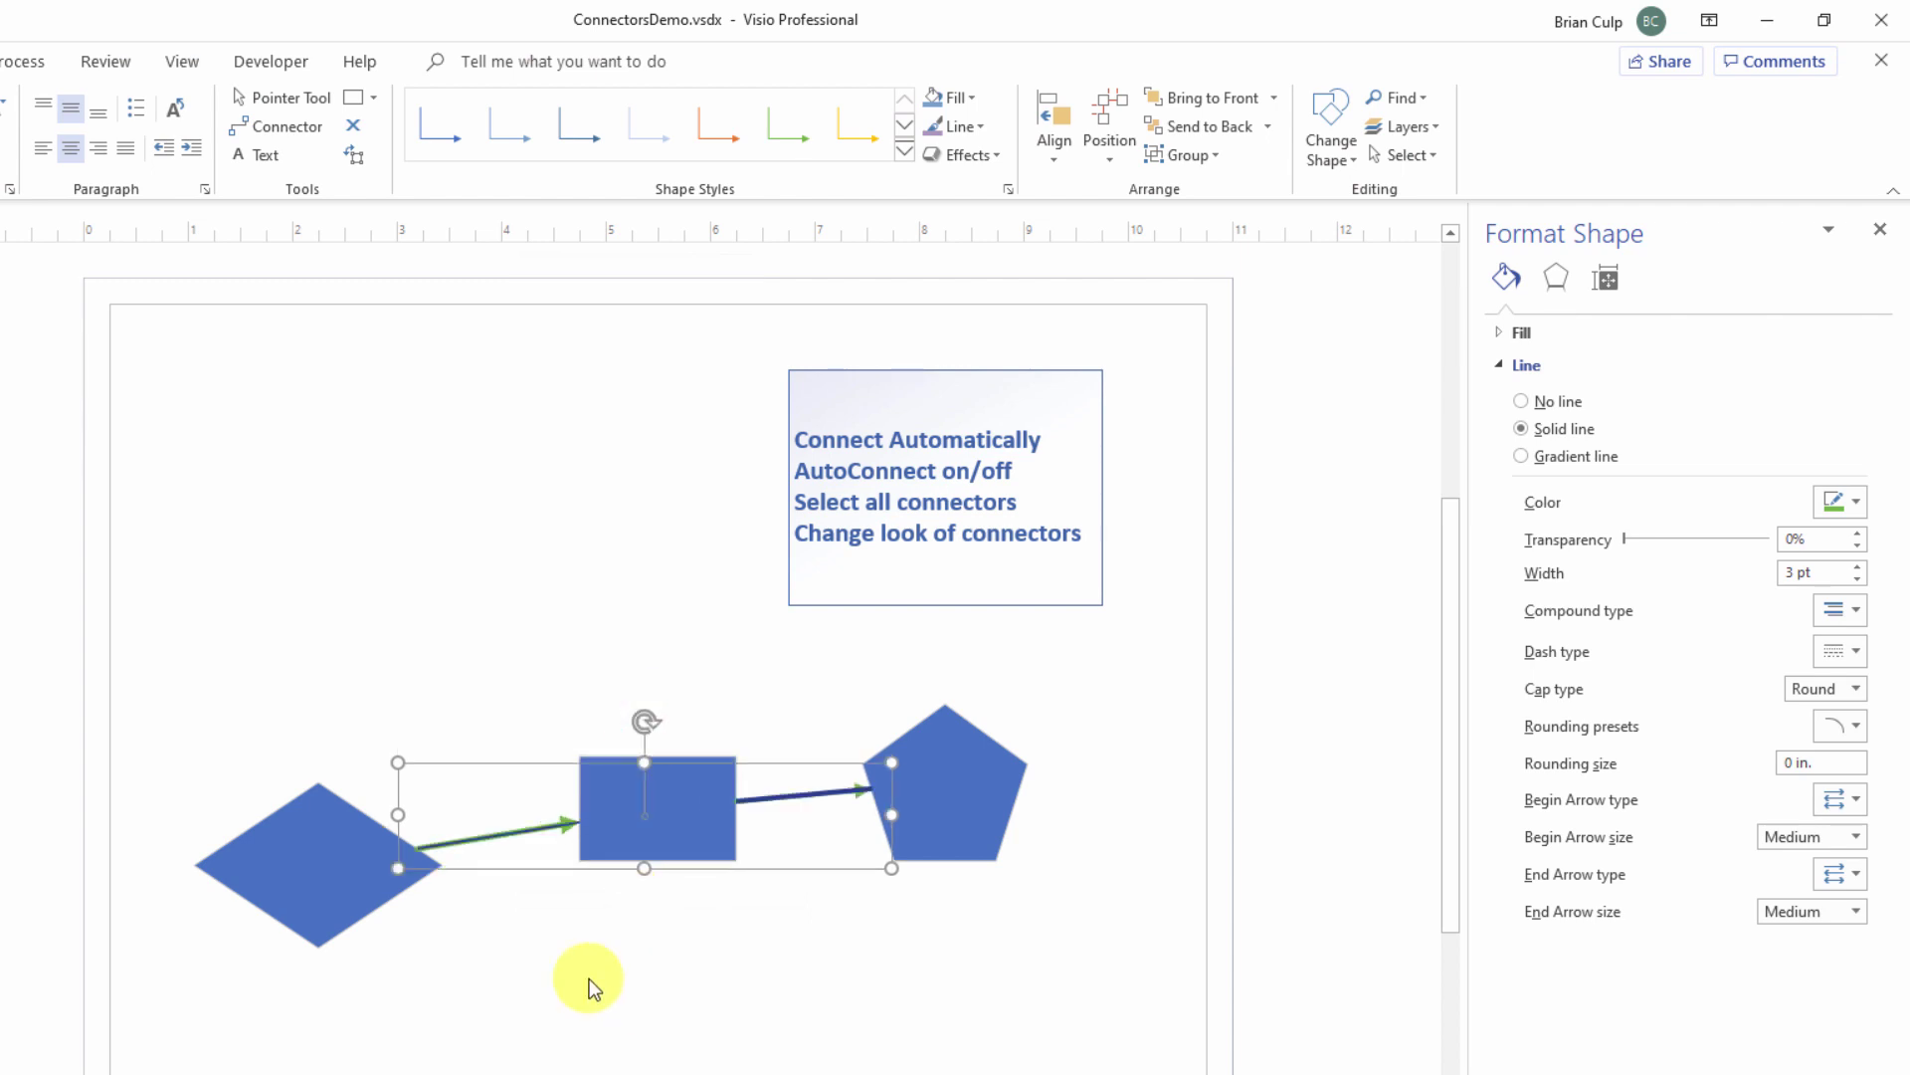
Rearrange the shapes: diamond upper left, rectangle lower middle, pentagon to the right.
left_click_drag(338, 884, 326, 664)
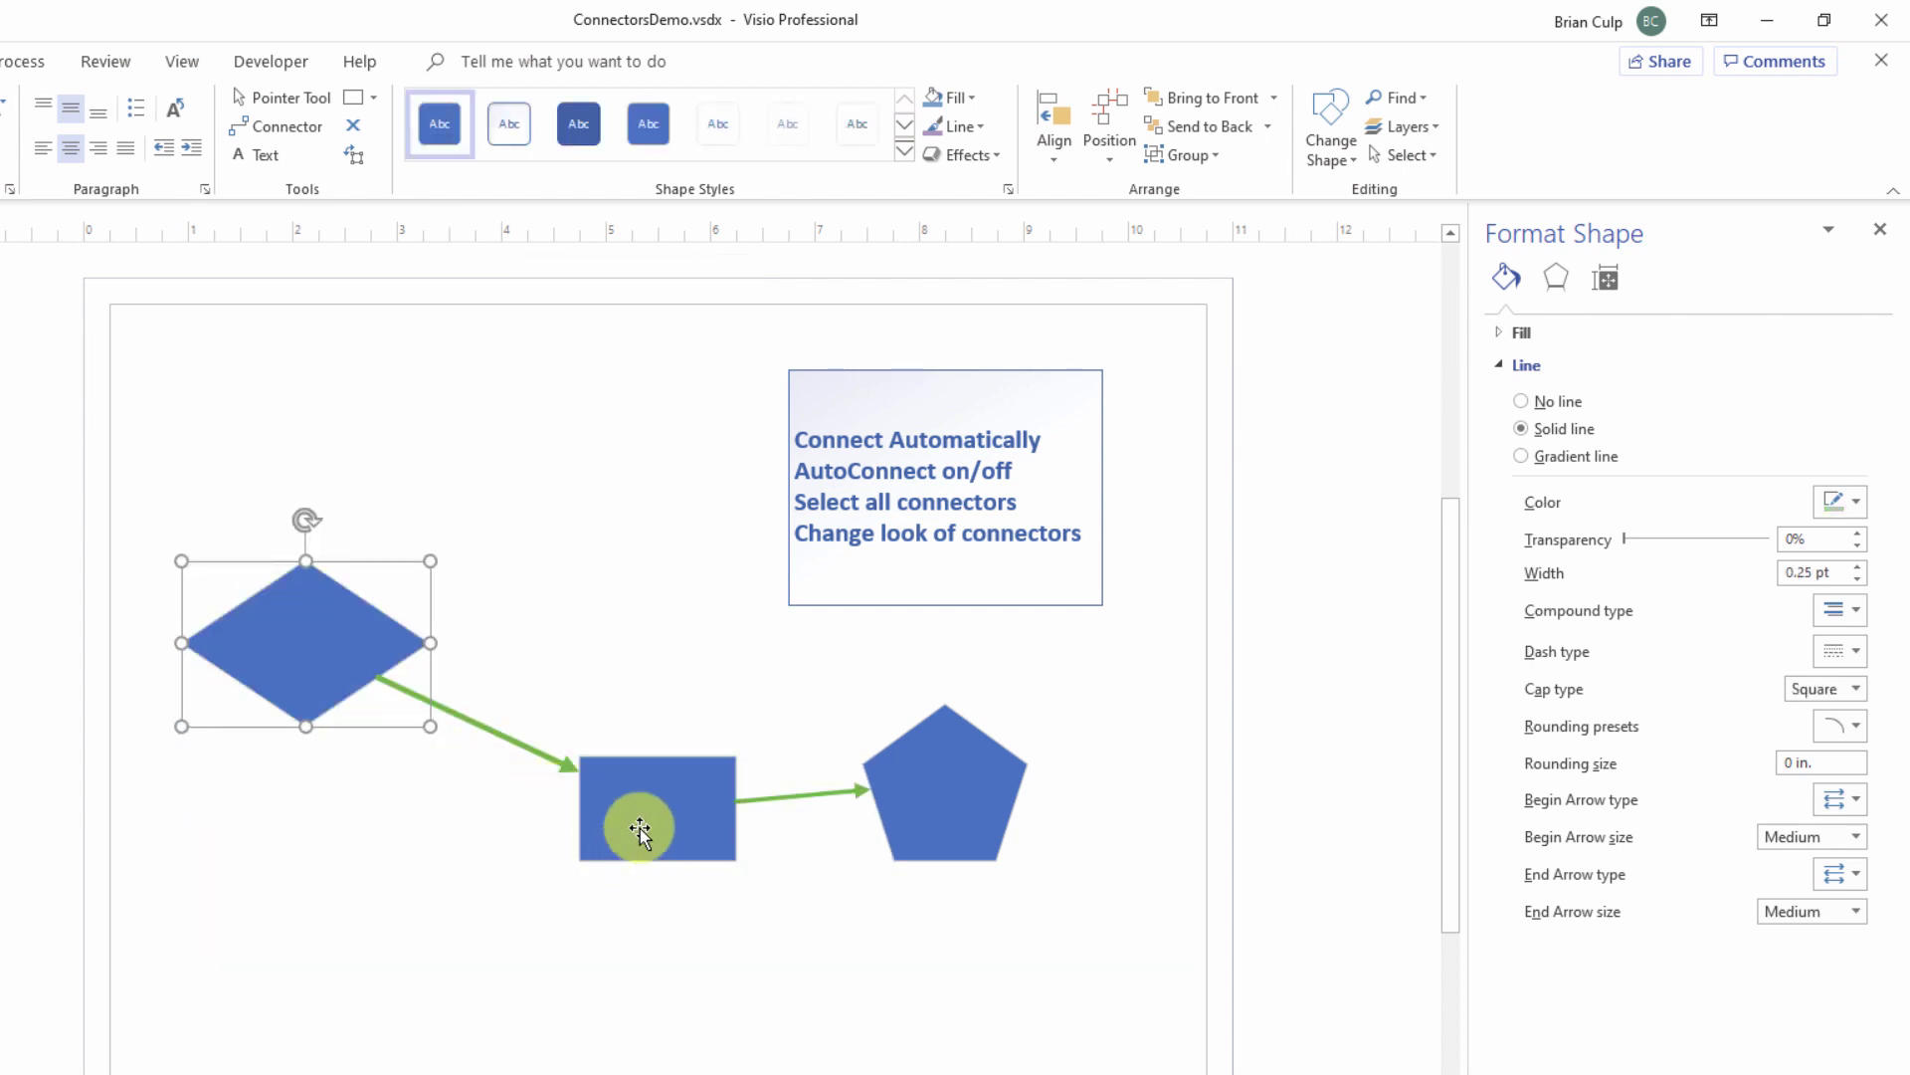
left_click_drag(946, 811, 967, 748)
left_click_drag(640, 836, 560, 958)
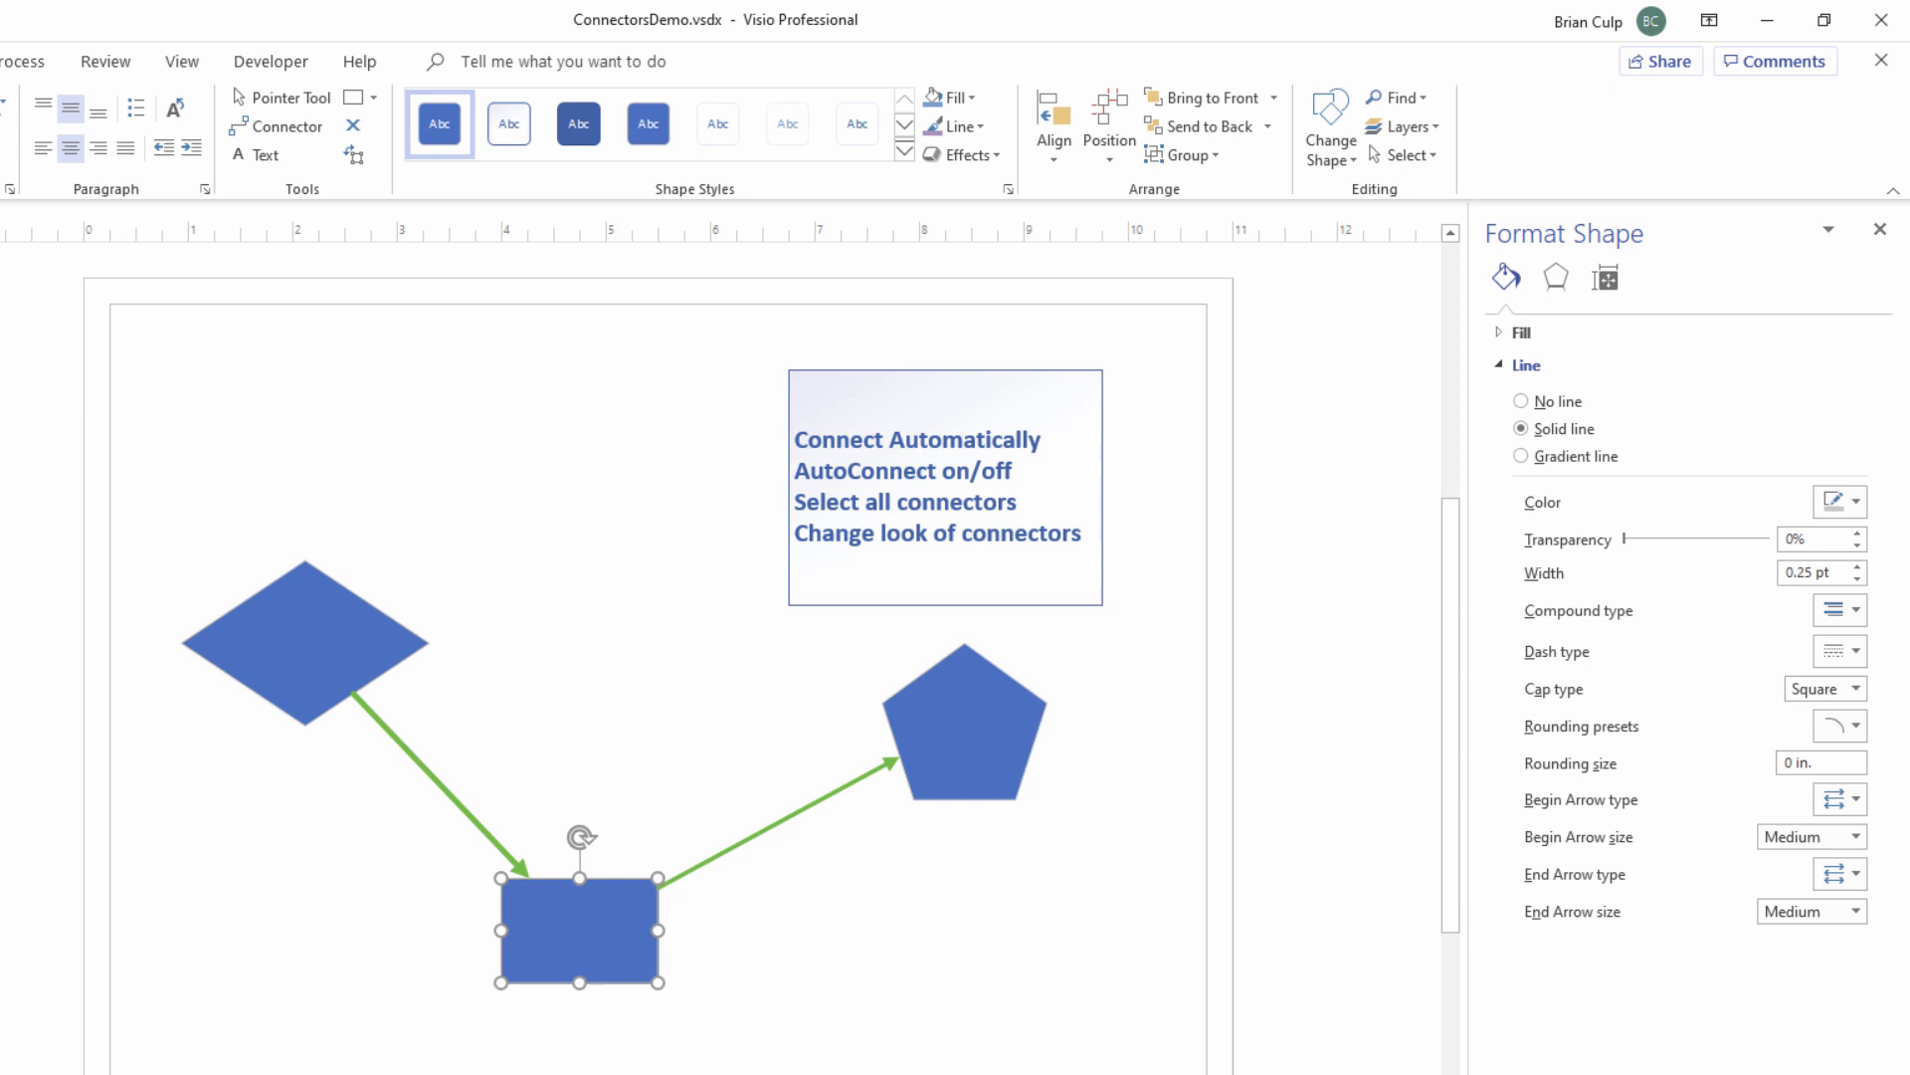
left_click_drag(269, 656, 249, 731)
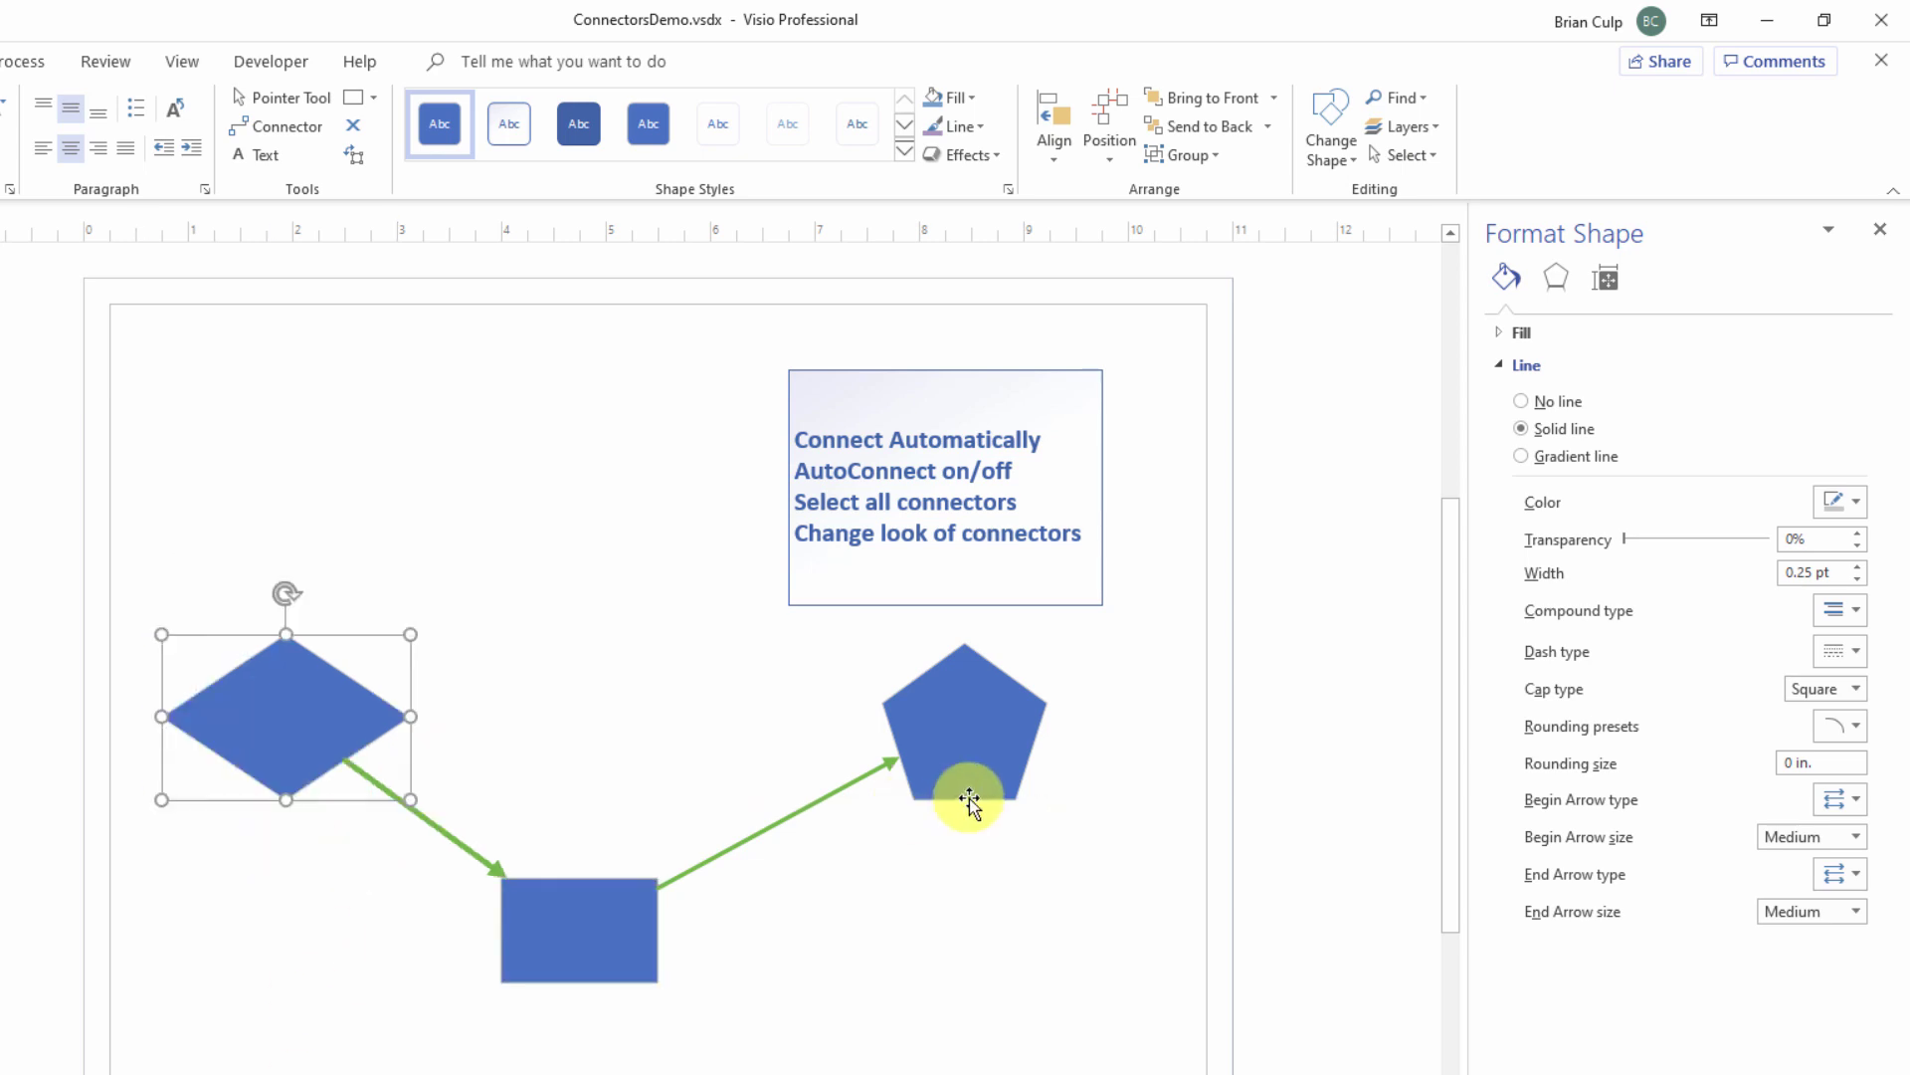
left_click_drag(980, 801, 987, 836)
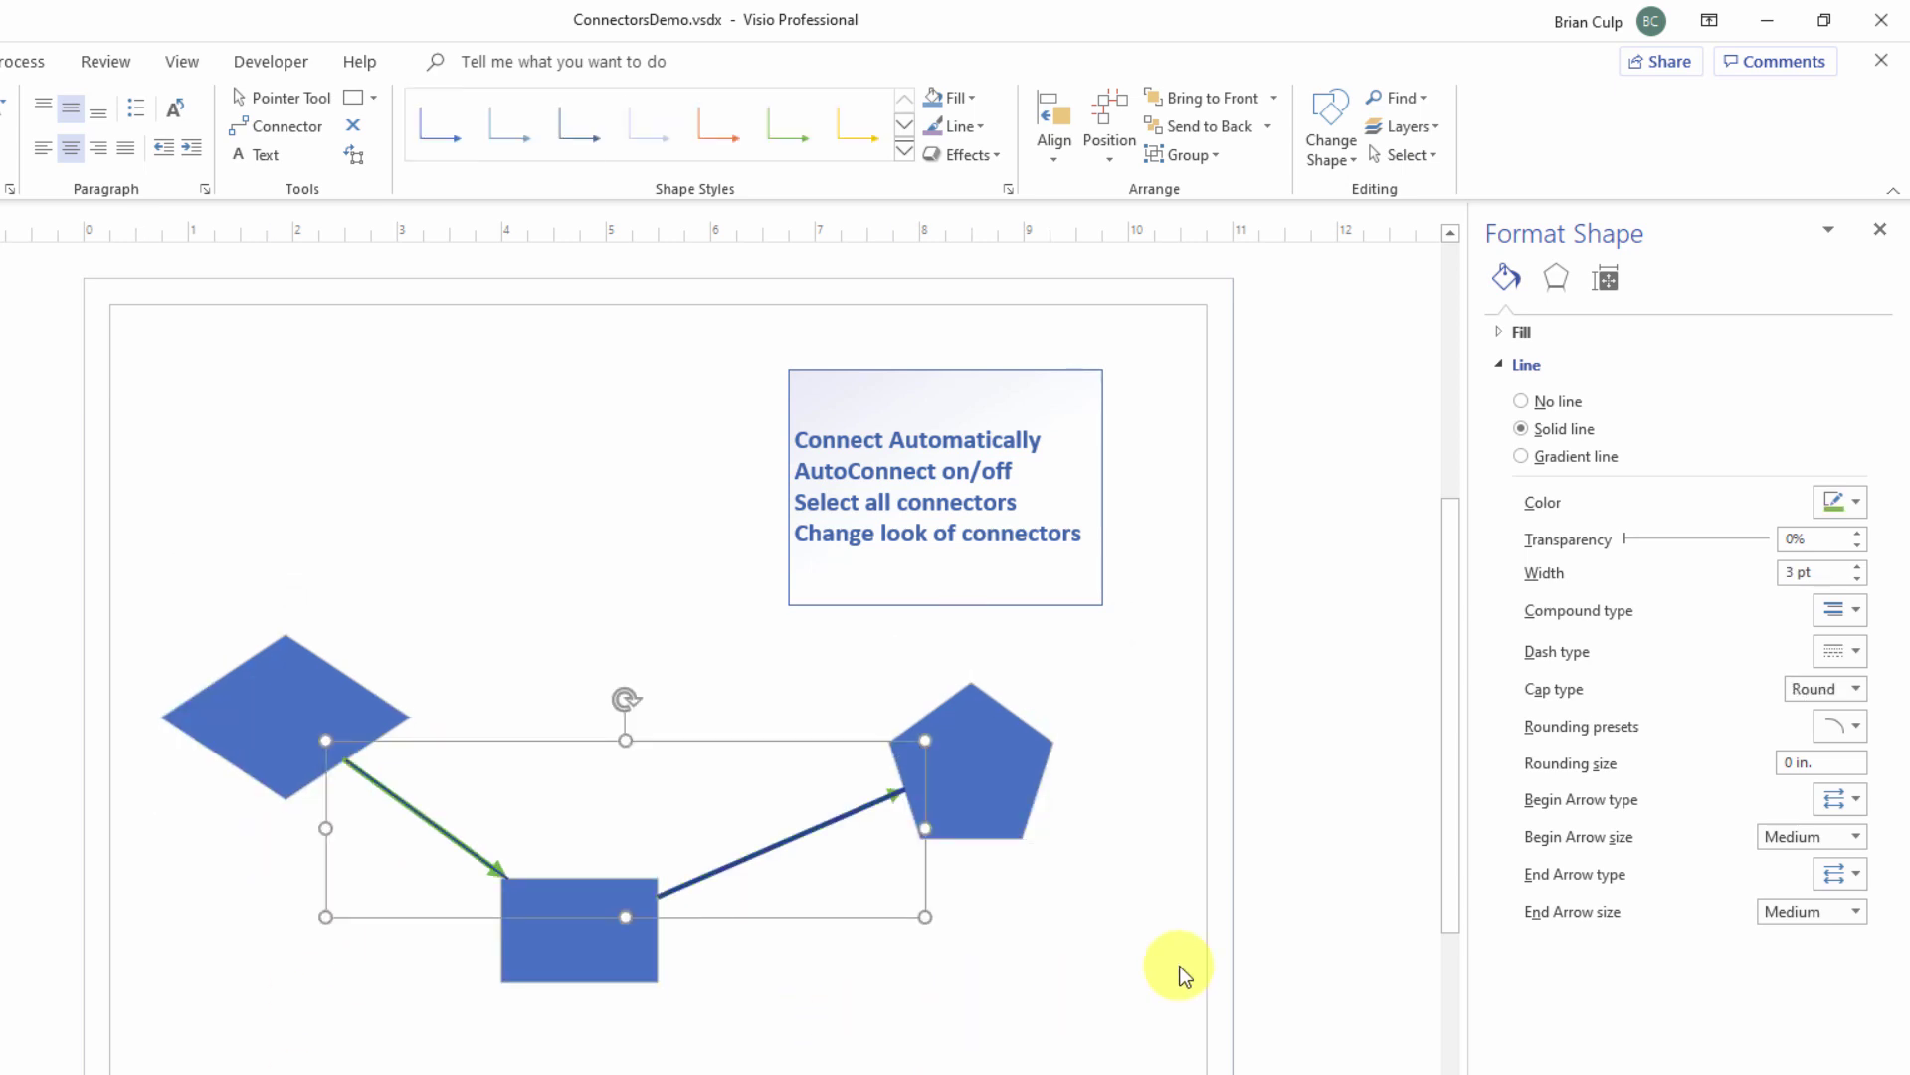
Set the Begin Arrow type of both selected connectors to arrow 02, then deselect them.
left_click(1840, 804)
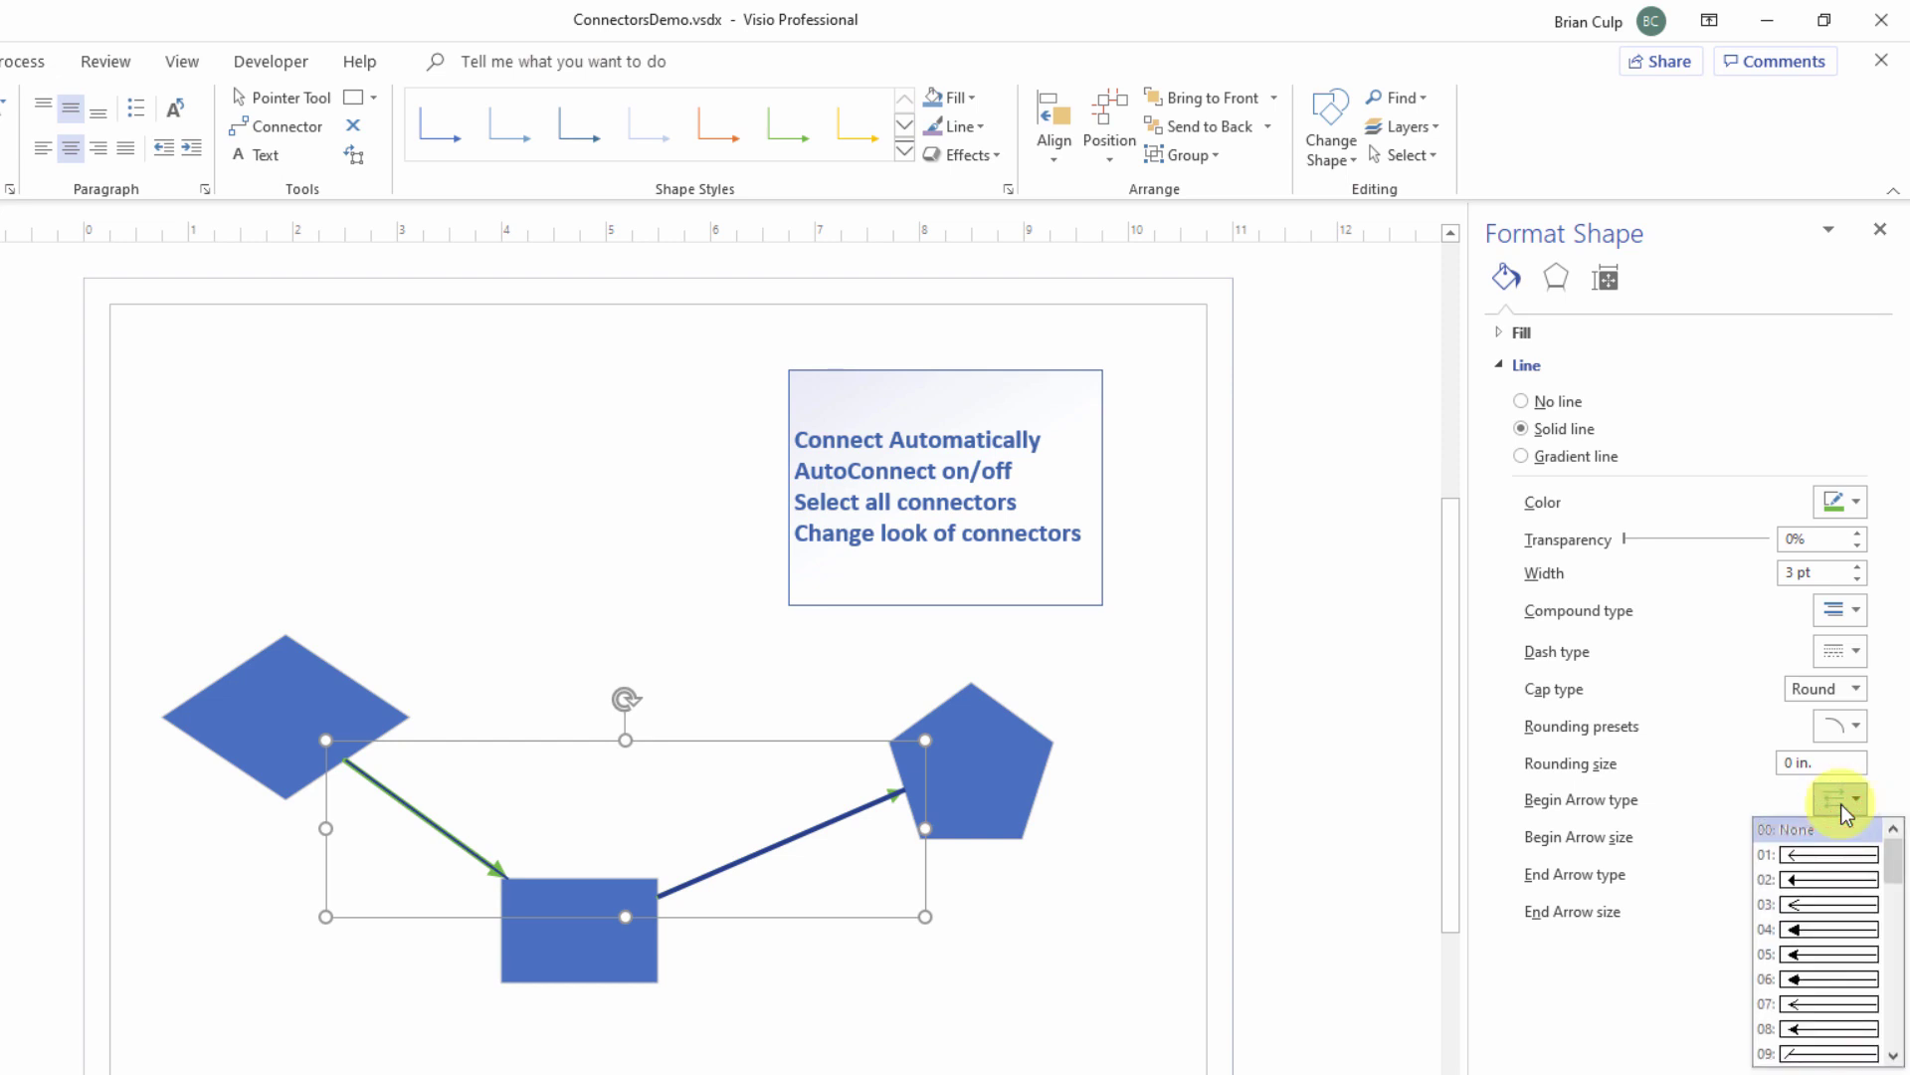
left_click(1817, 880)
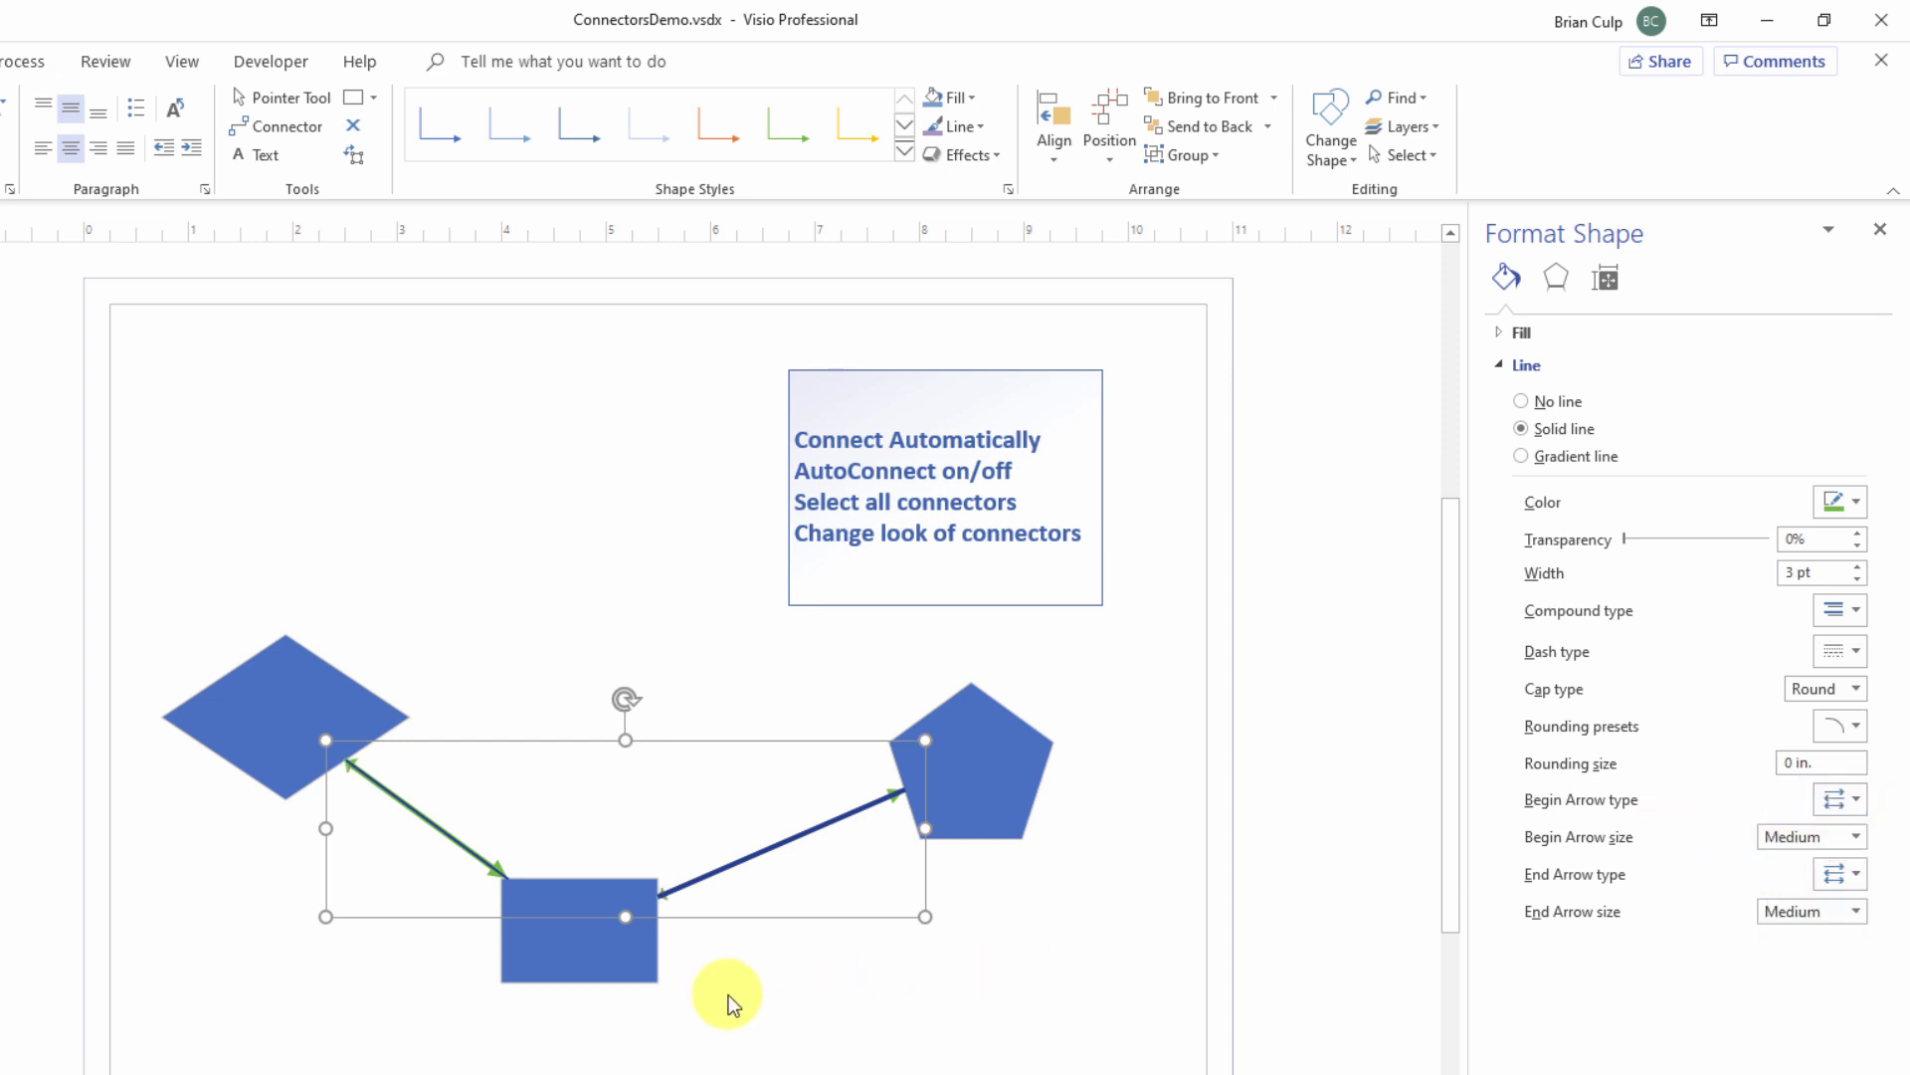
left_click(759, 1009)
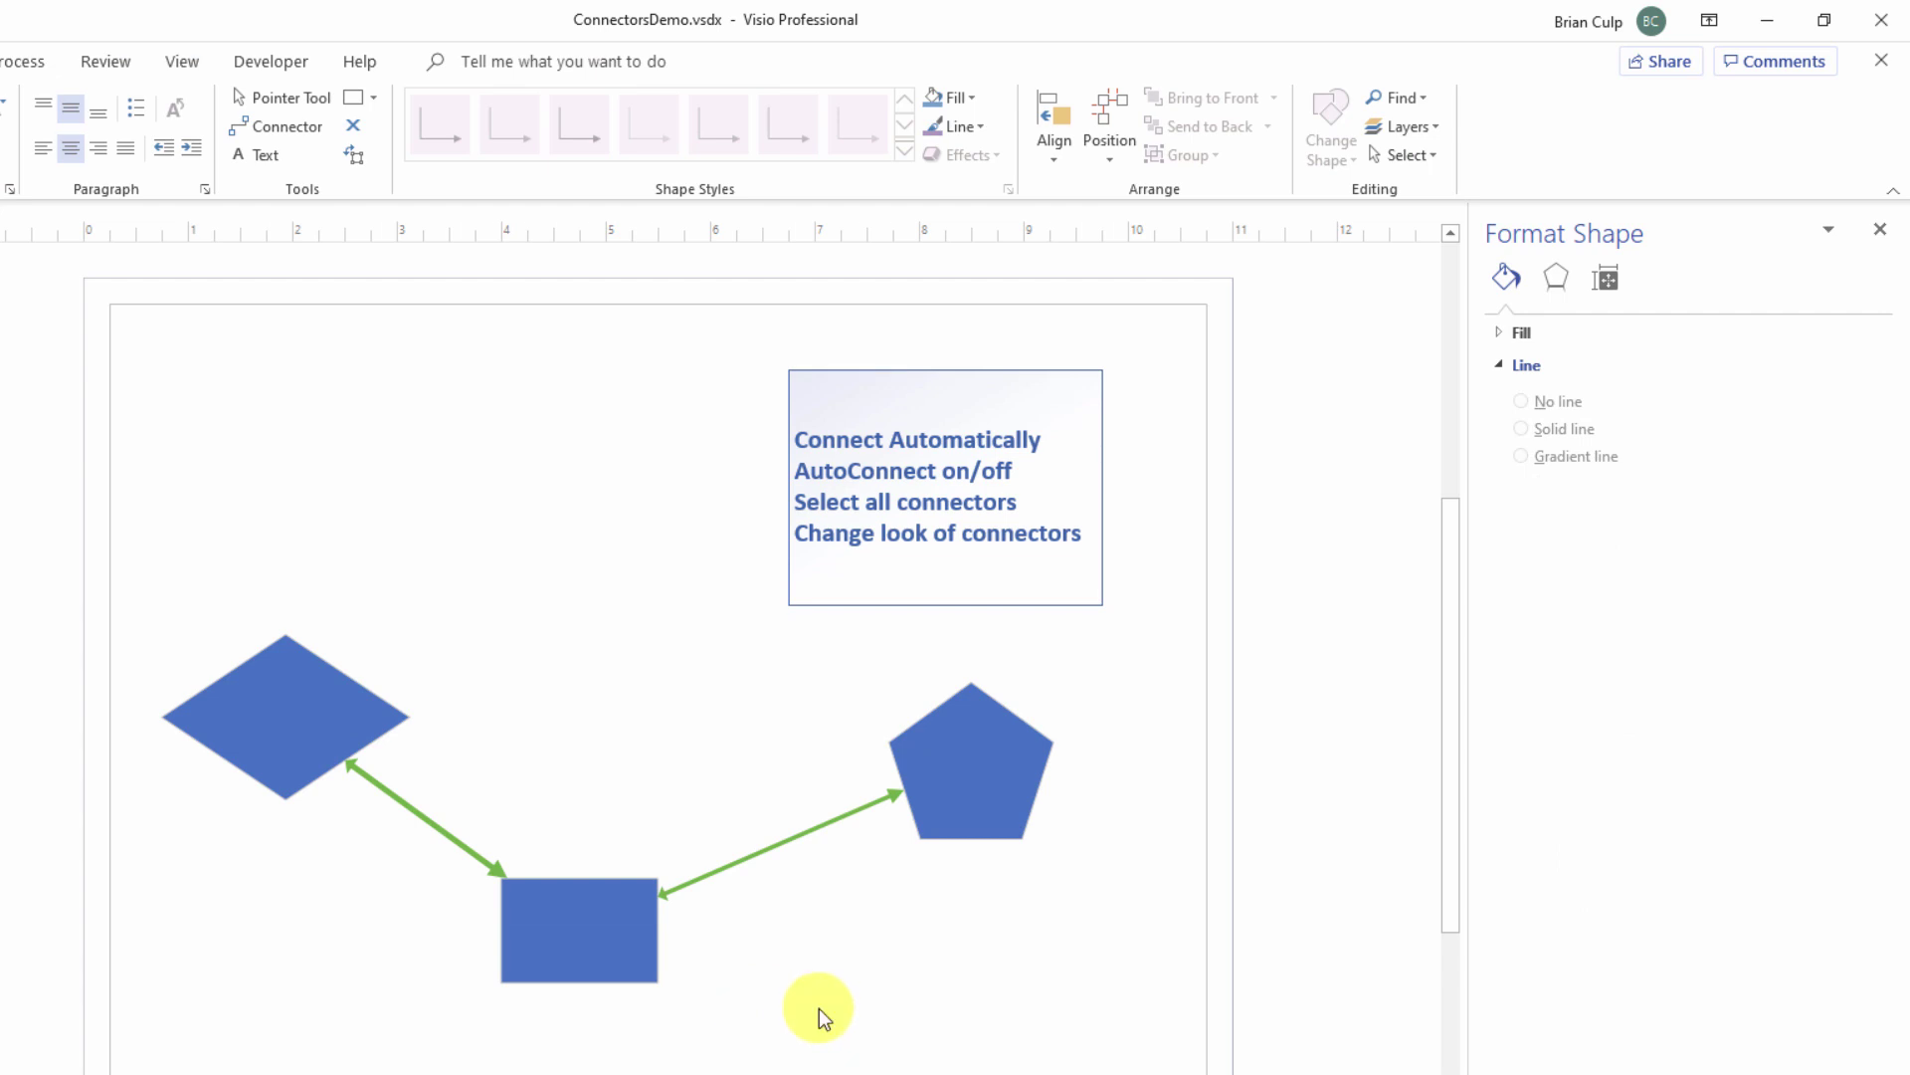